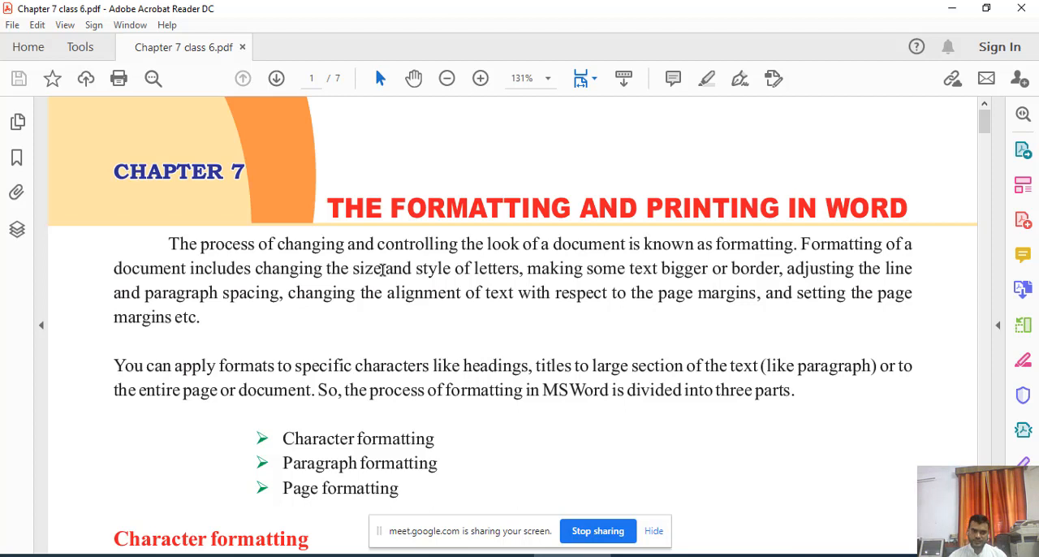
Read the definition of formatting and go through the introduction to the Character formatting heading, marking the key phrases.
drag(170, 243, 760, 246)
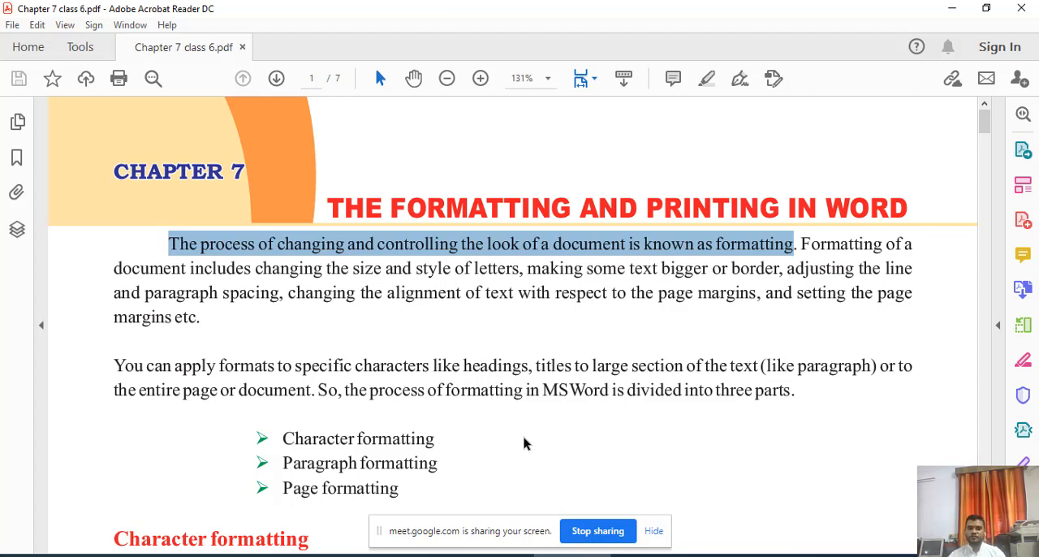
scroll(406, 418, down, 2)
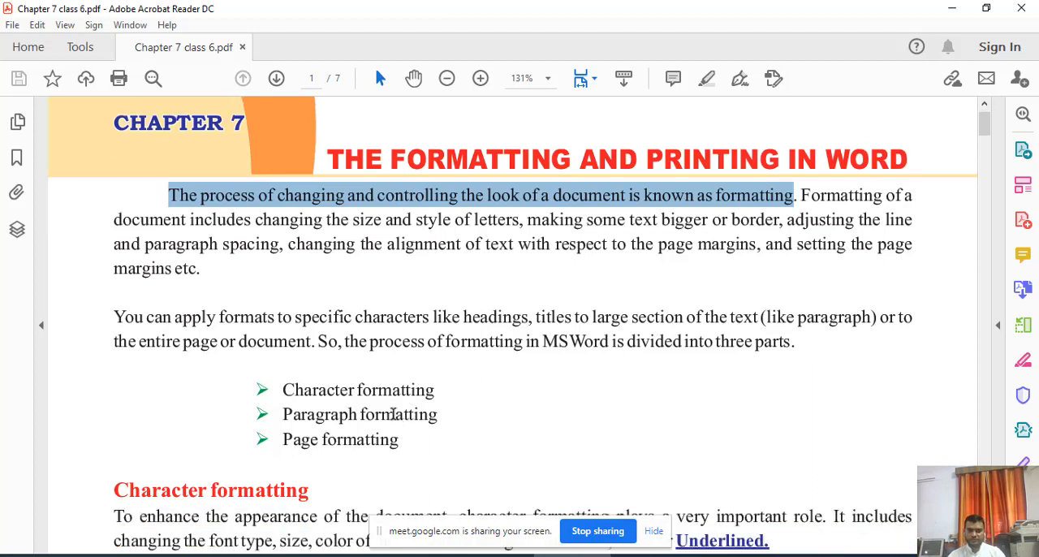
scroll(371, 390, down, 1)
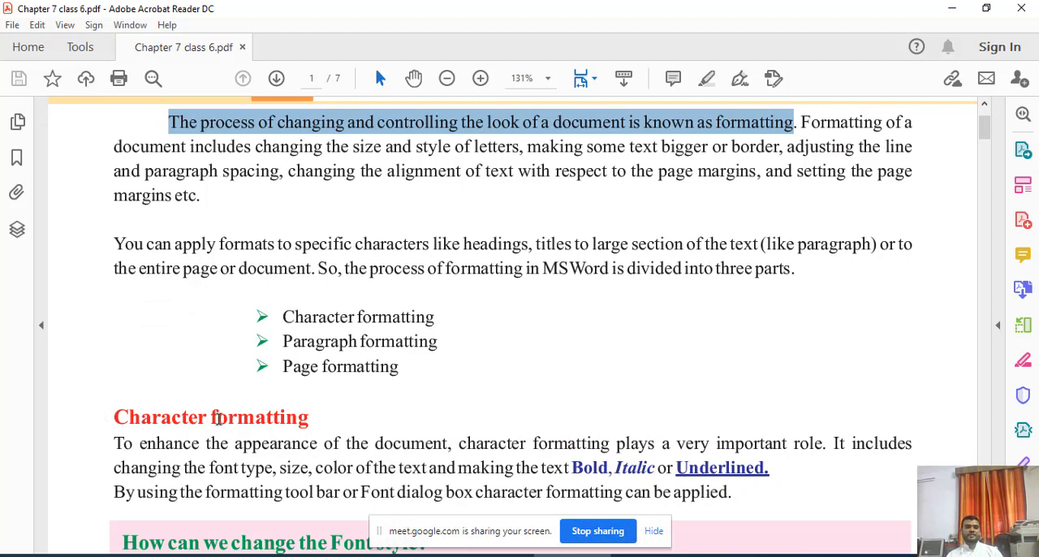
scroll(186, 390, down, 1)
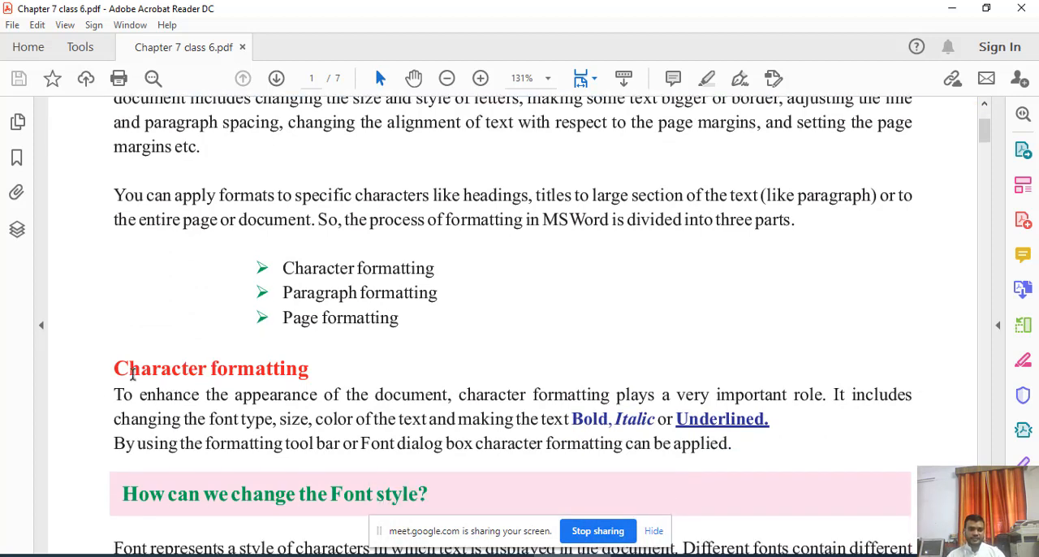
drag(114, 370, 309, 369)
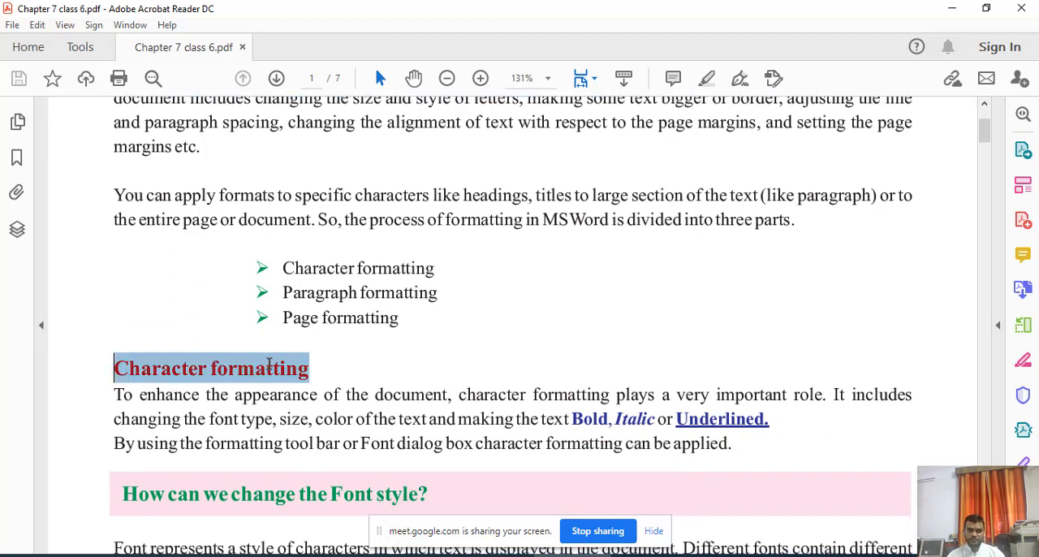
click(276, 425)
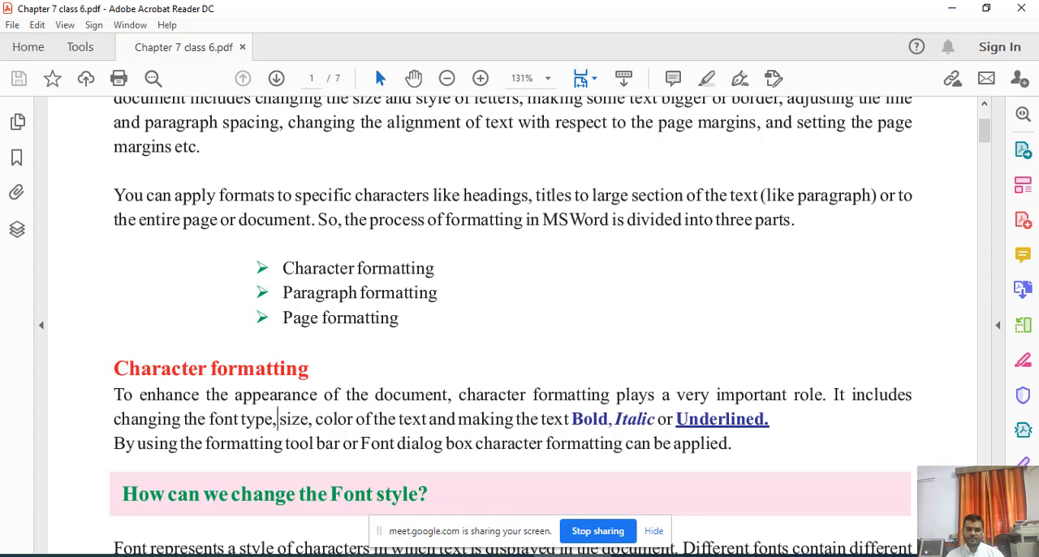
Switch to the Google Meet window to check the meeting chat, and return to the Chapter 7 PDF.
click(385, 555)
click(678, 351)
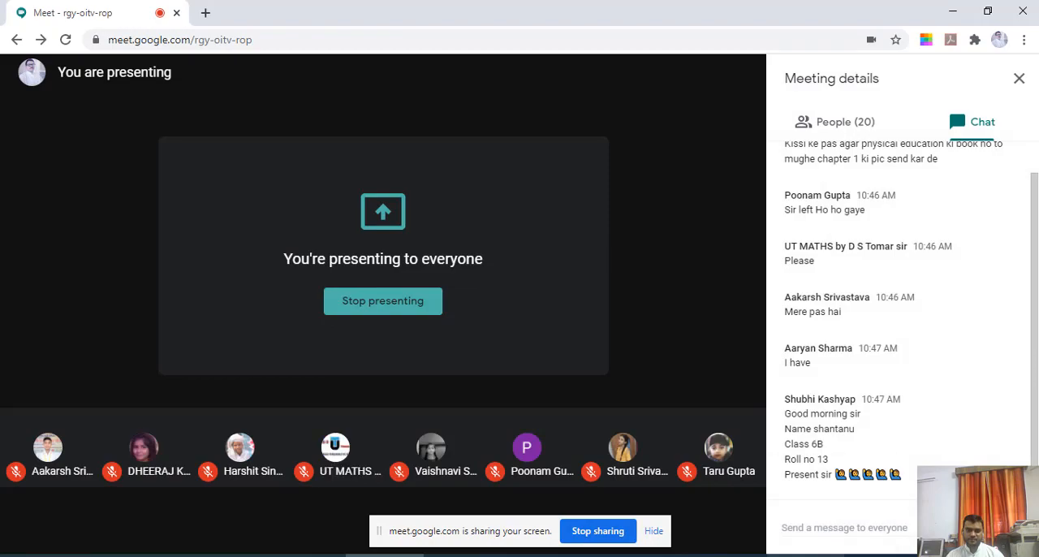
mouse_move(662, 555)
click(662, 508)
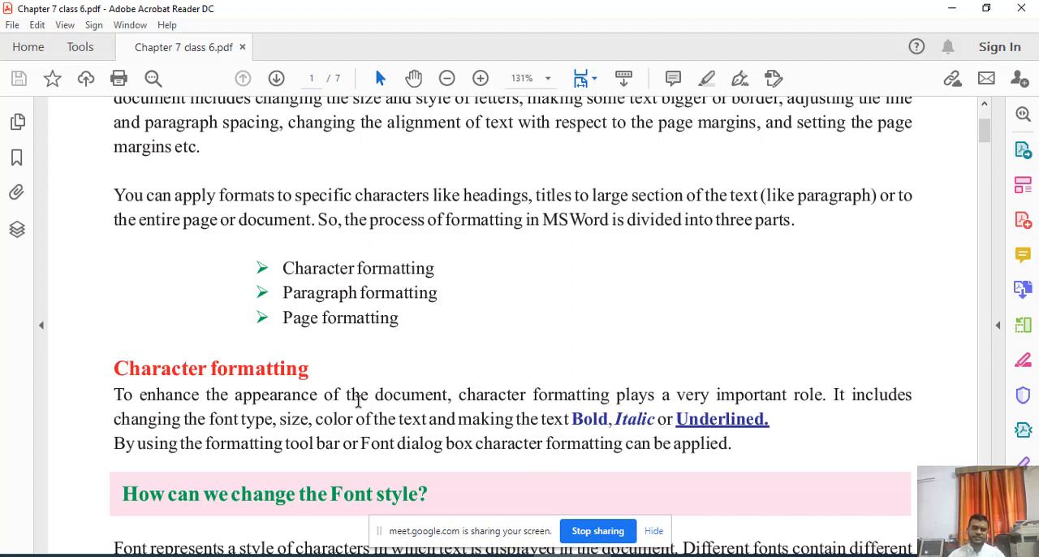
Examine the Character formatting section, marking its heading, the font style question and the word "Underlined.".
drag(115, 369, 283, 369)
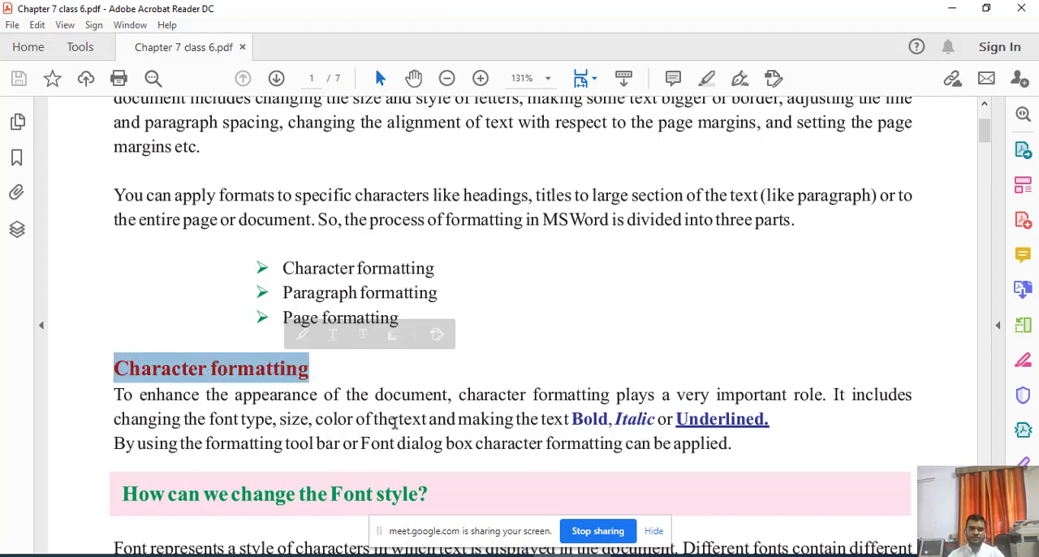
click(352, 374)
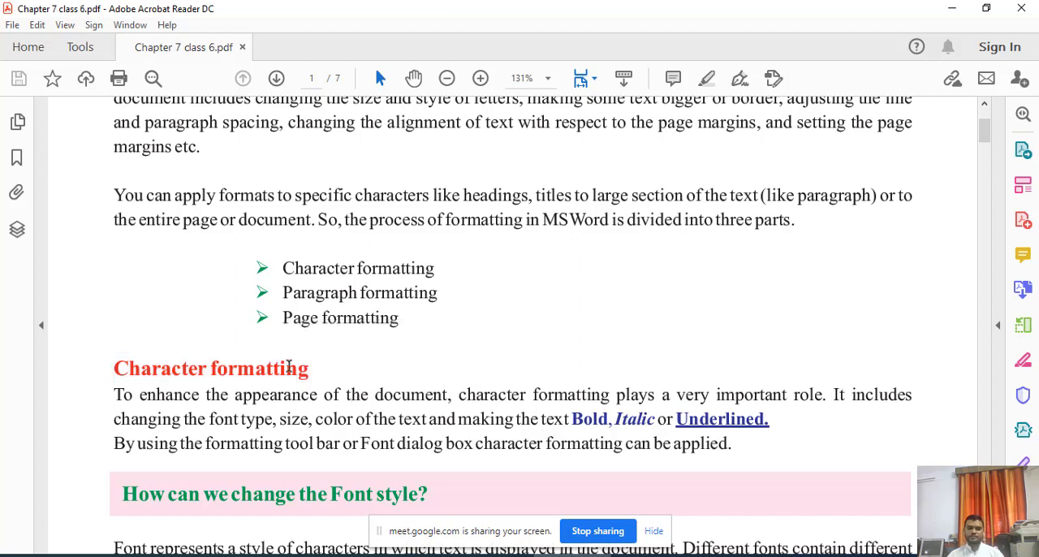
drag(310, 369, 115, 369)
click(155, 412)
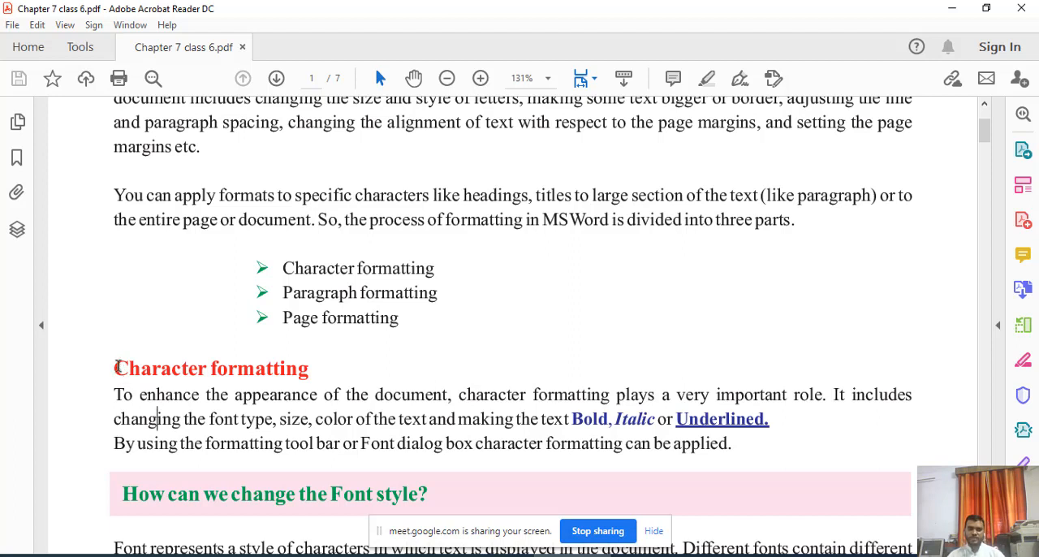
drag(115, 367, 200, 368)
click(287, 430)
scroll(286, 431, down, 1)
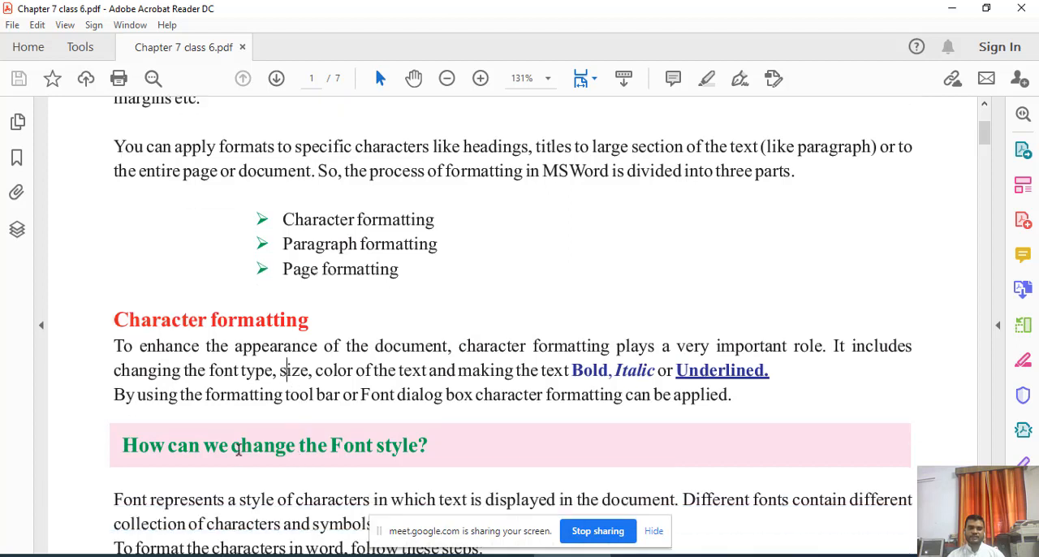
drag(124, 445, 419, 448)
click(692, 437)
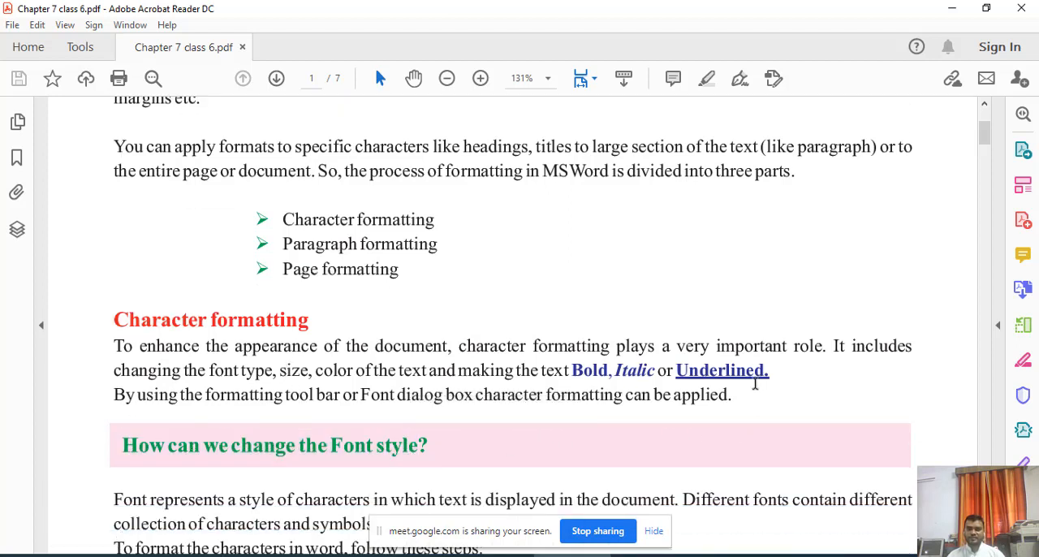
drag(771, 371, 677, 372)
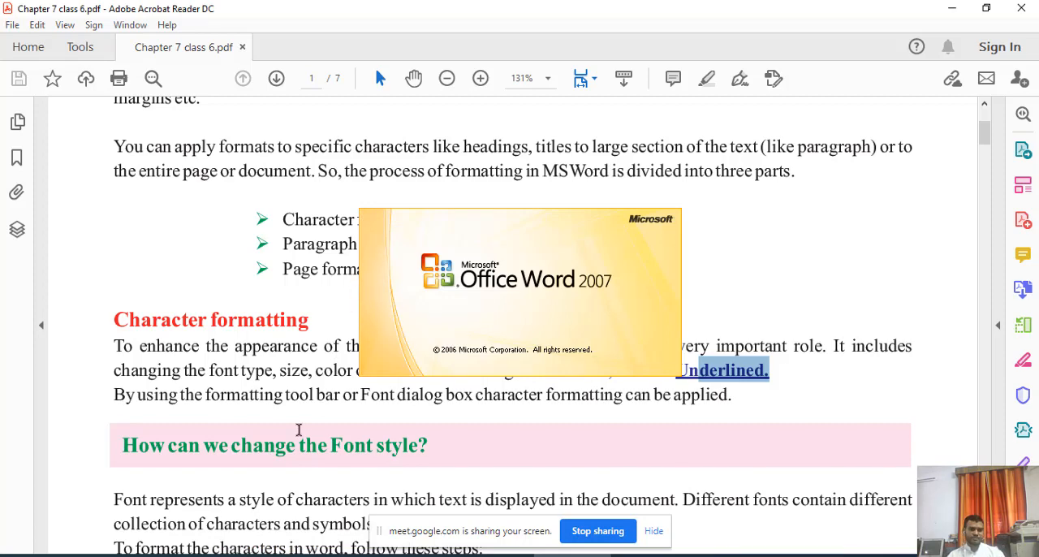
Copy the chapter's two introductory paragraphs from the PDF and paste them into the blank Microsoft Word document.
scroll(298, 431, up, 3)
scroll(298, 432, up, 2)
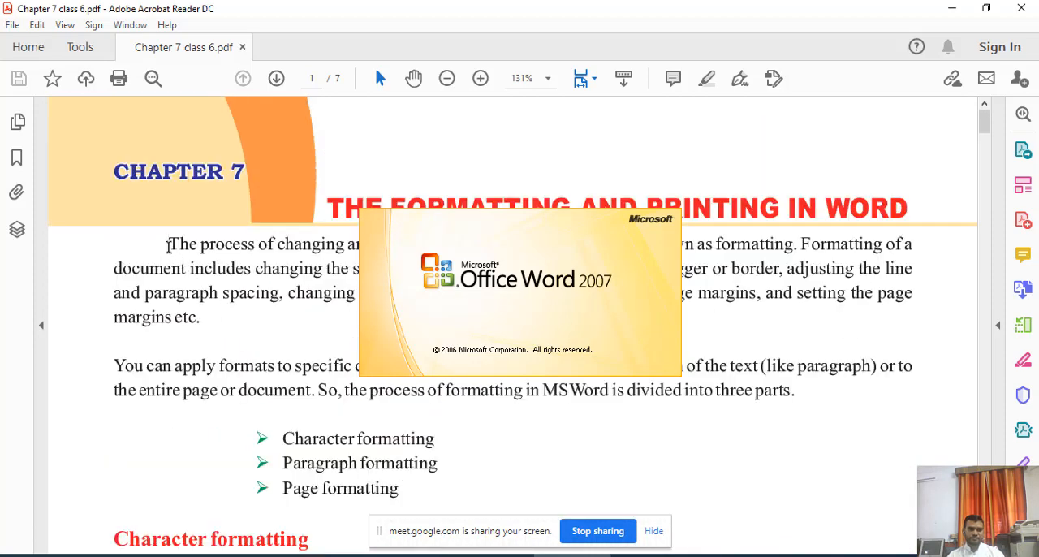
mouse_move(169, 244)
mouse_down()
mouse_move(276, 375)
mouse_move(796, 405)
mouse_up()
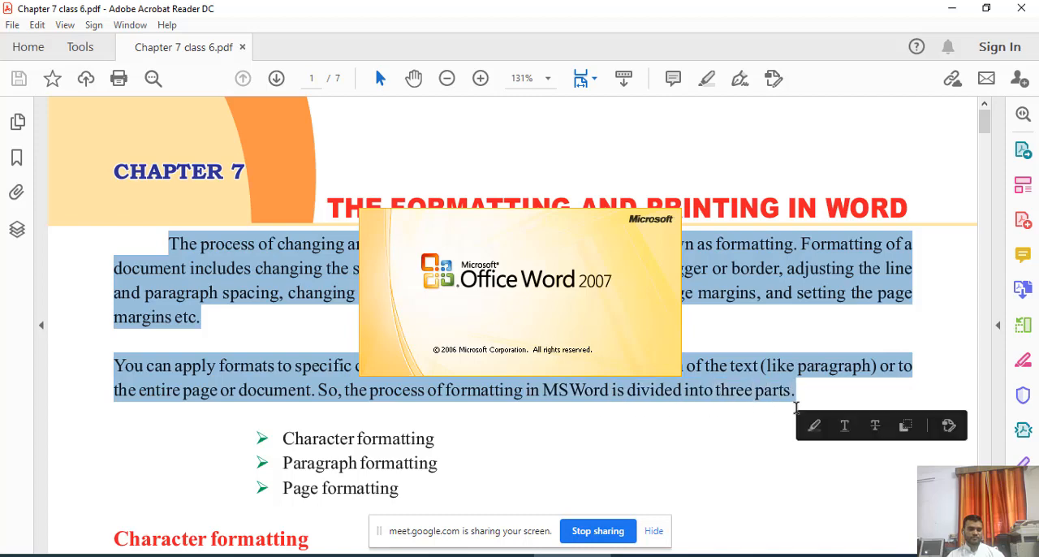
click(701, 426)
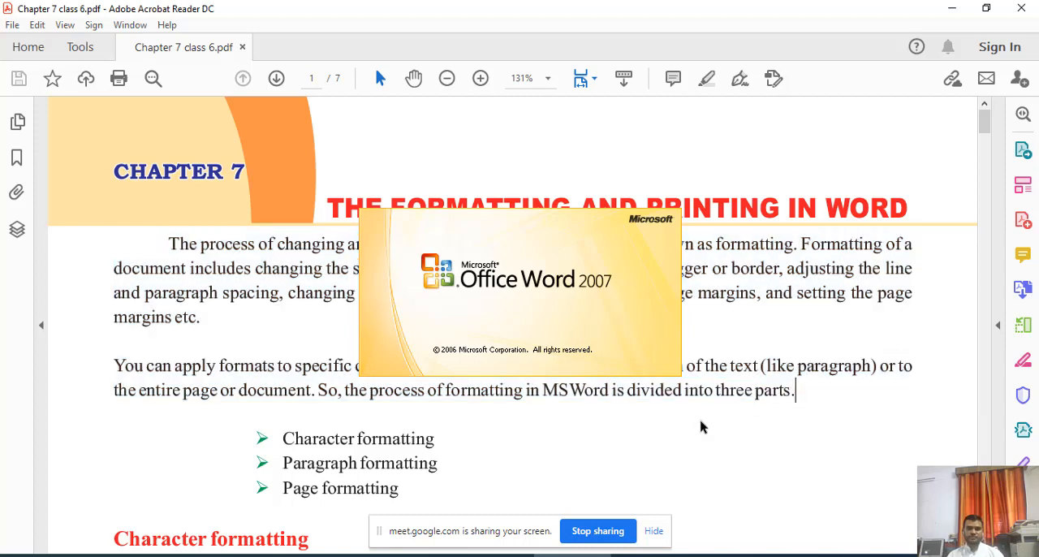
scroll(425, 424, down, 2)
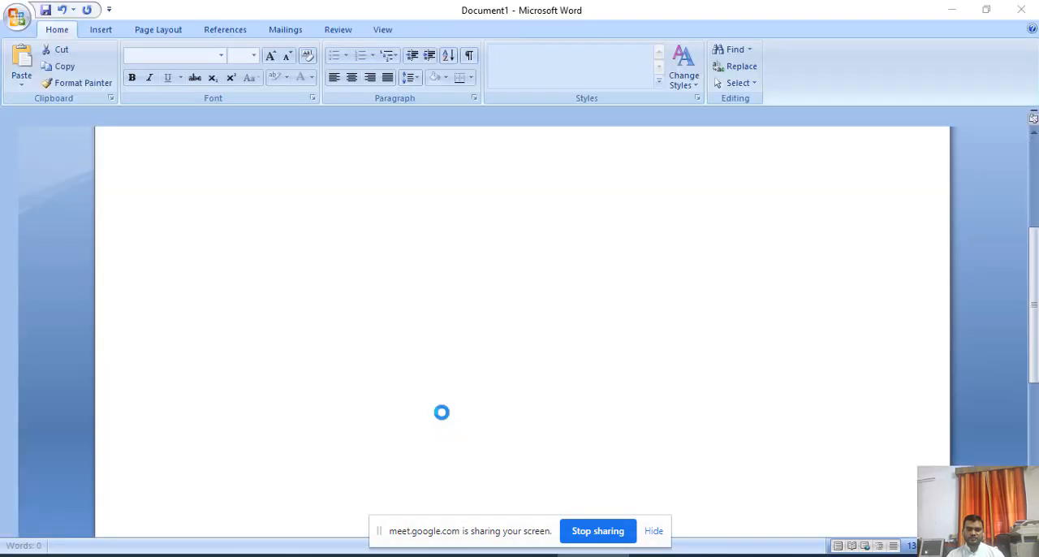
scroll(455, 404, up, 3)
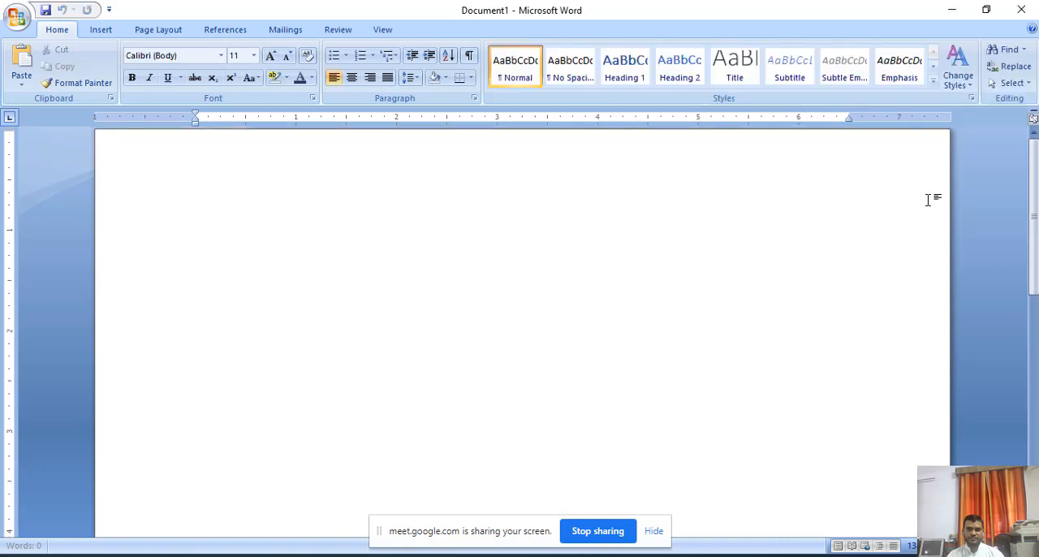
text(The process of changing and controlling the look of a document is known as formatting. Formatting of a document includes changing the size and style of letters, making some text bigger or border, adjusting the line and paragraph spacing, changing the alignment of text with respect to the page margins, and setting the page margins etc. You can apply formats to specific characters like headings, titles to large section of the text (like paragraph) or to the entire page or document. So, the process of formatting in MSWord is divided into three parts.)
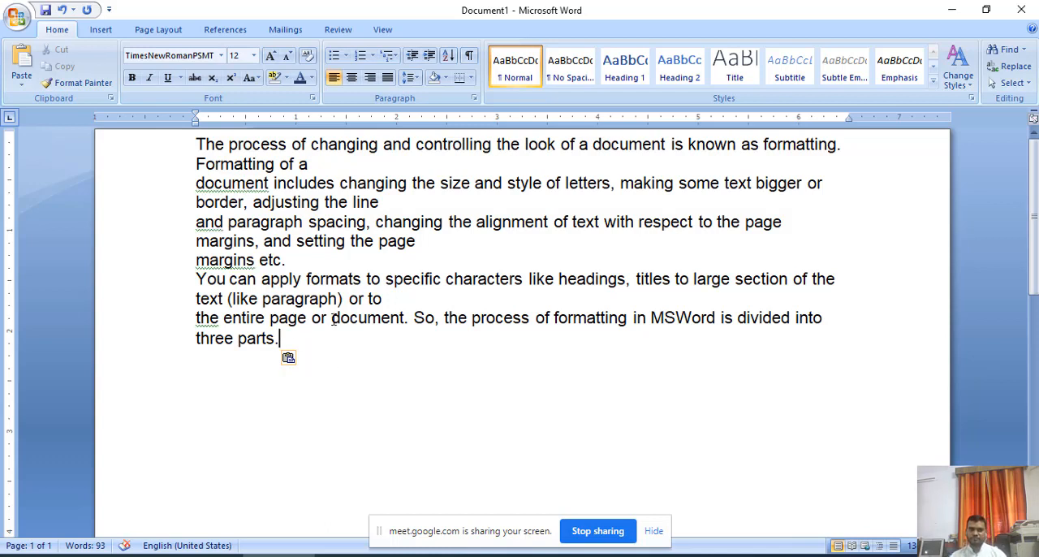
Remove the line breaks after "Formatting of a", "adjusting the line" and "or to" in the pasted text, keeping the words spaced.
click(319, 162)
key(Delete)
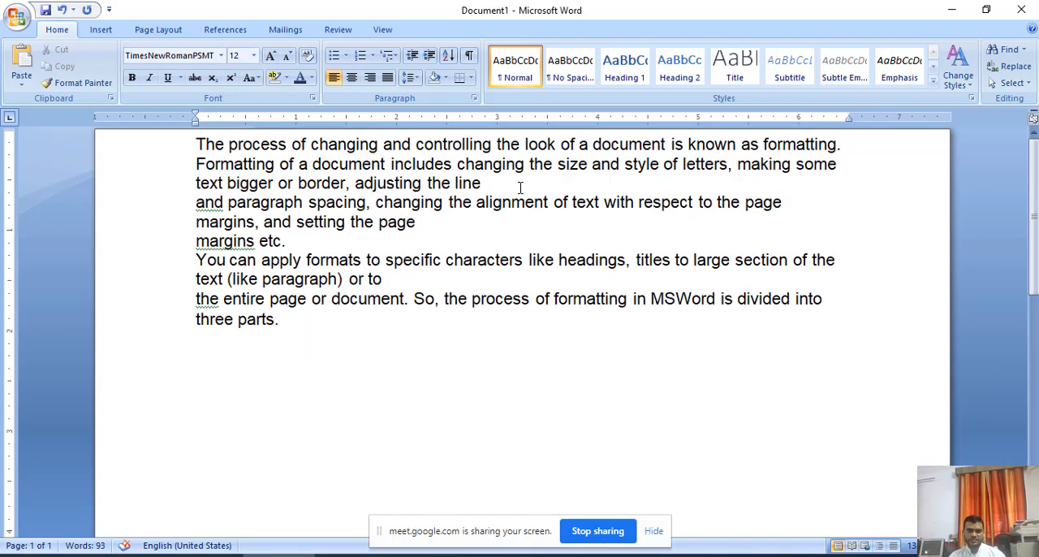
click(492, 185)
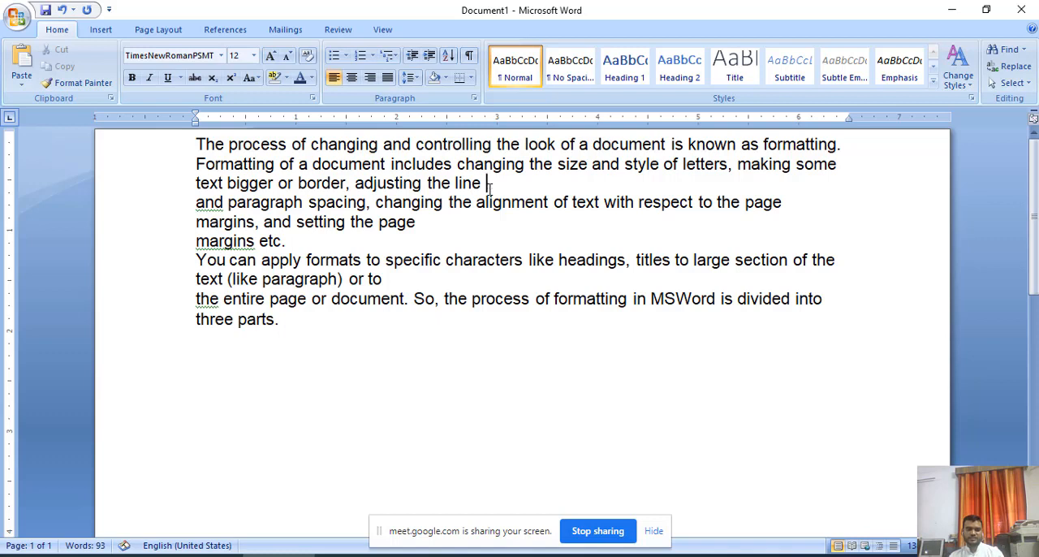
key(Delete)
click(305, 222)
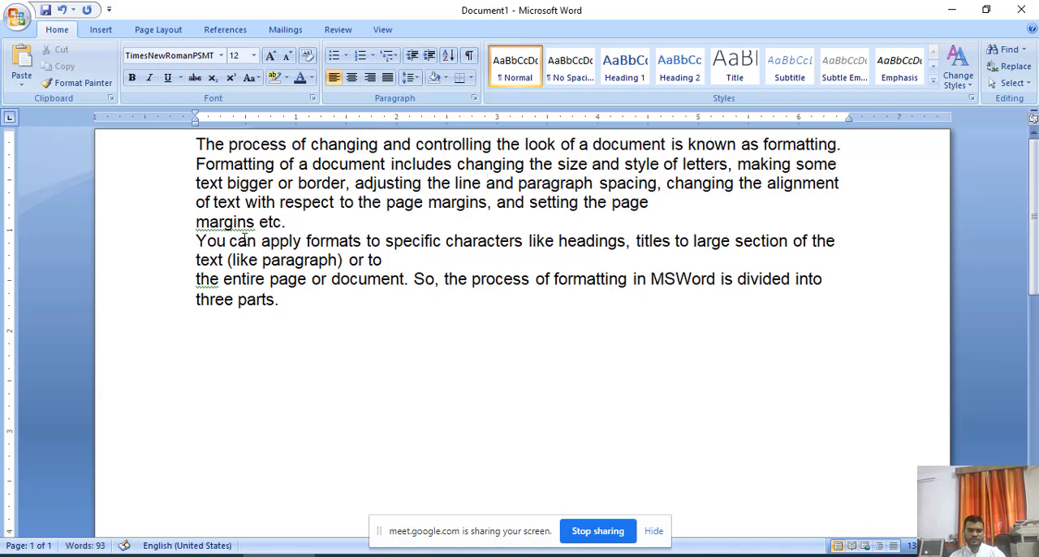
click(385, 259)
key(Delete)
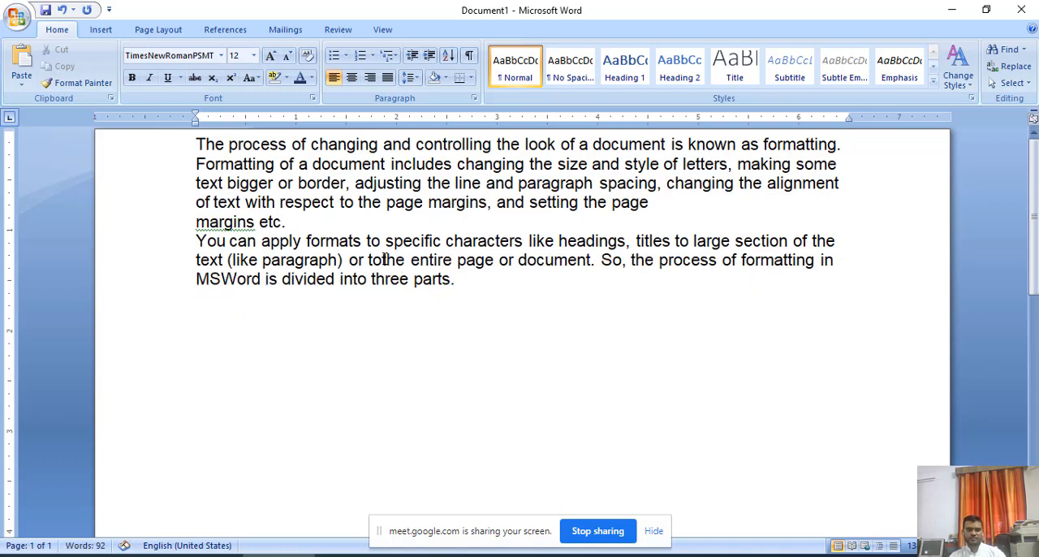
click(307, 228)
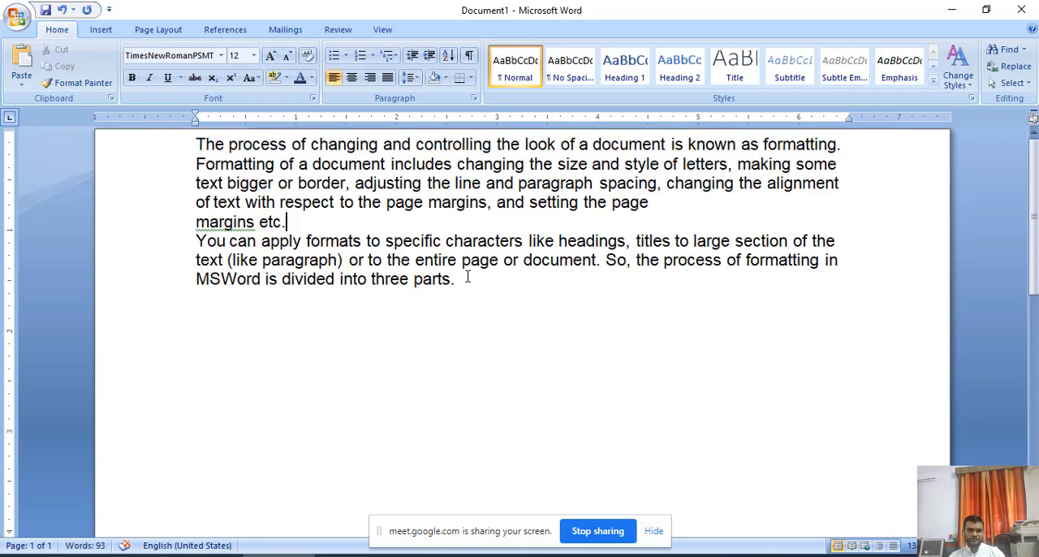
Change the font of the first paragraph, ending in "margins etc", to Times New Roman.
drag(467, 277, 180, 152)
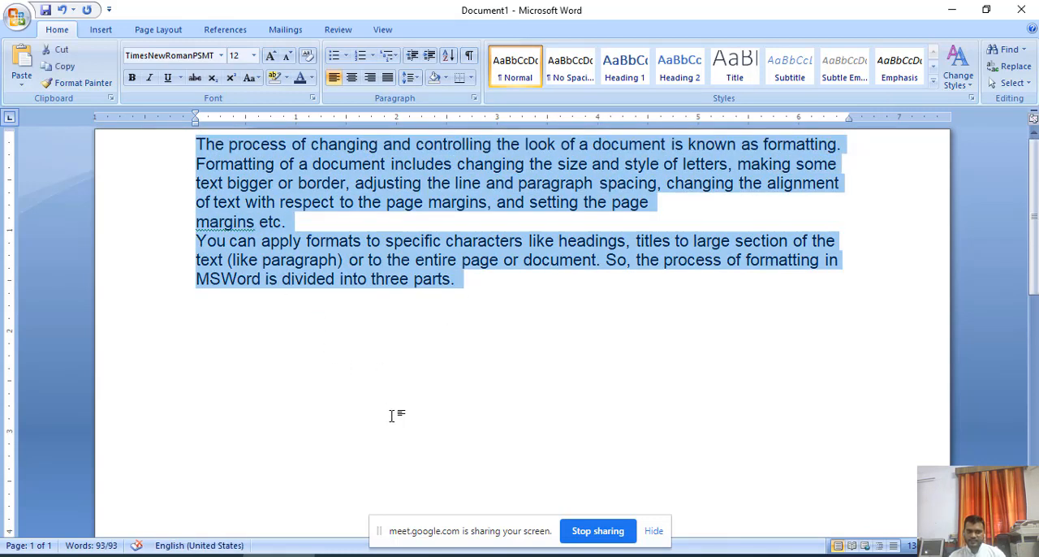
click(395, 417)
drag(283, 223, 190, 144)
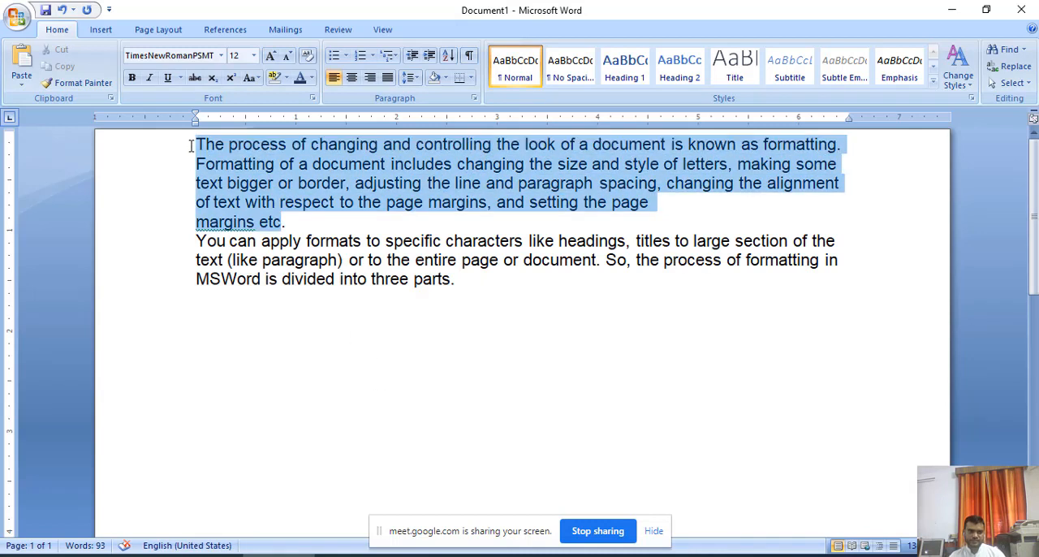
click(223, 55)
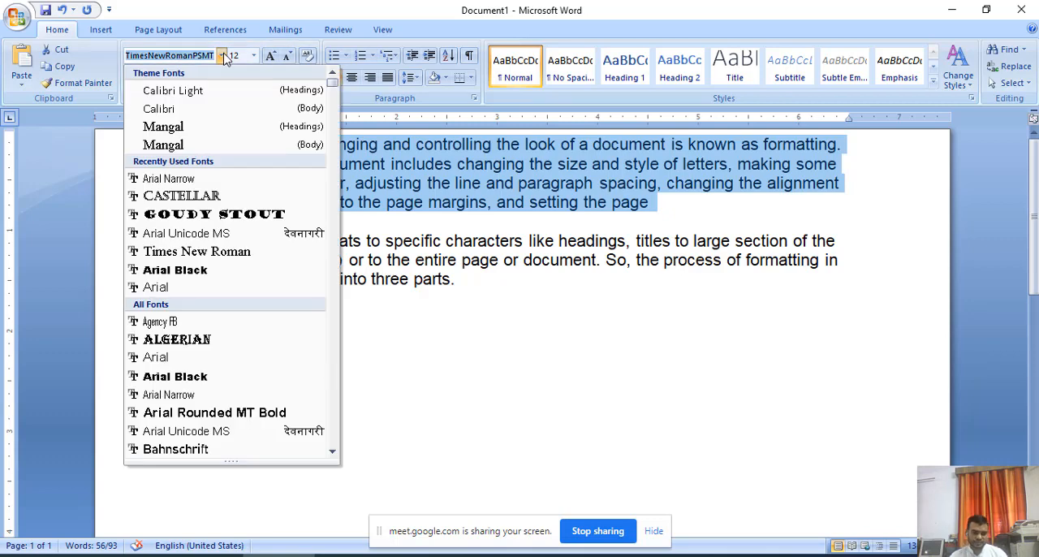
text(T)
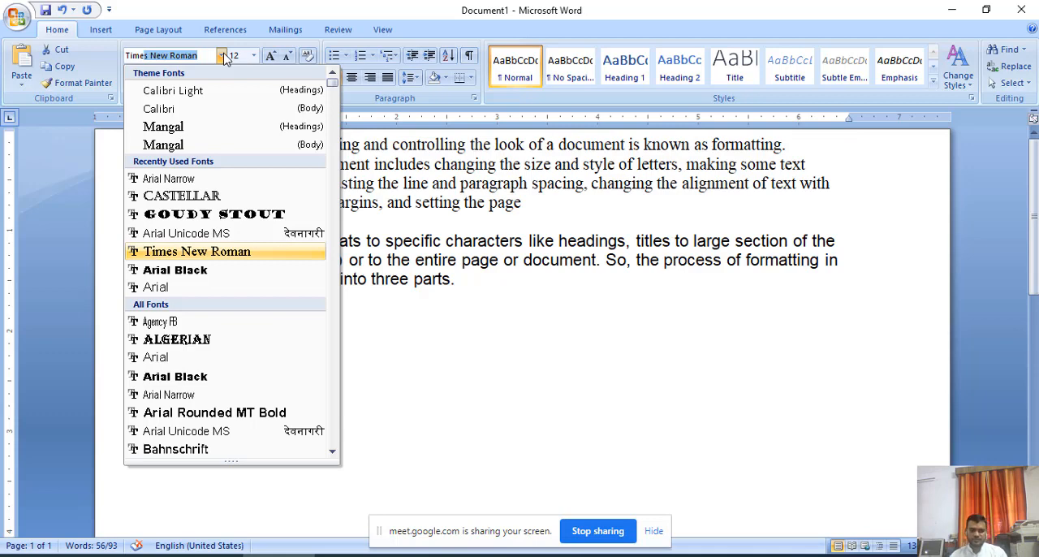
click(222, 55)
click(353, 278)
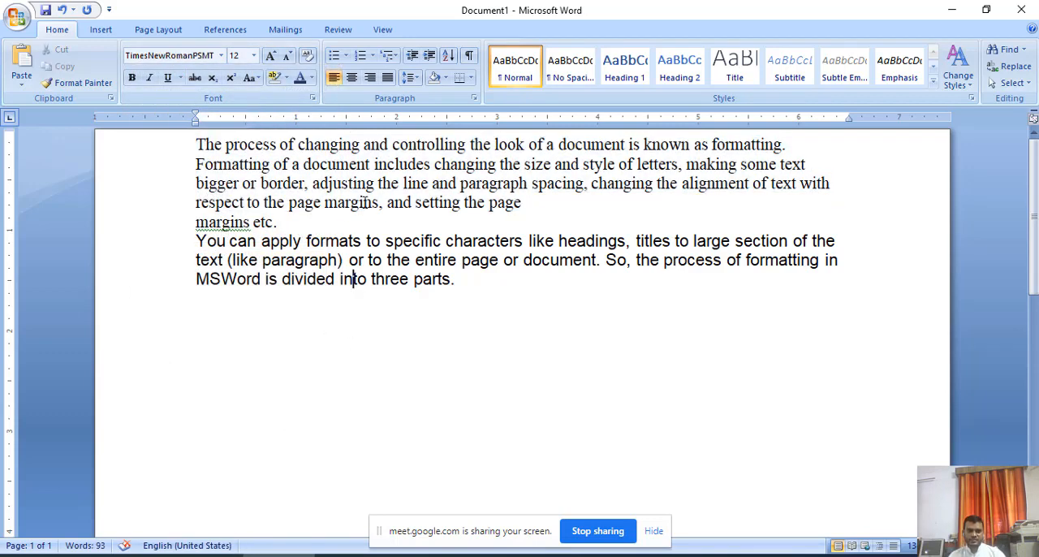
Set the font size of the first paragraph, through "margins etc.", to 20.
drag(279, 223, 195, 144)
drag(459, 280, 195, 241)
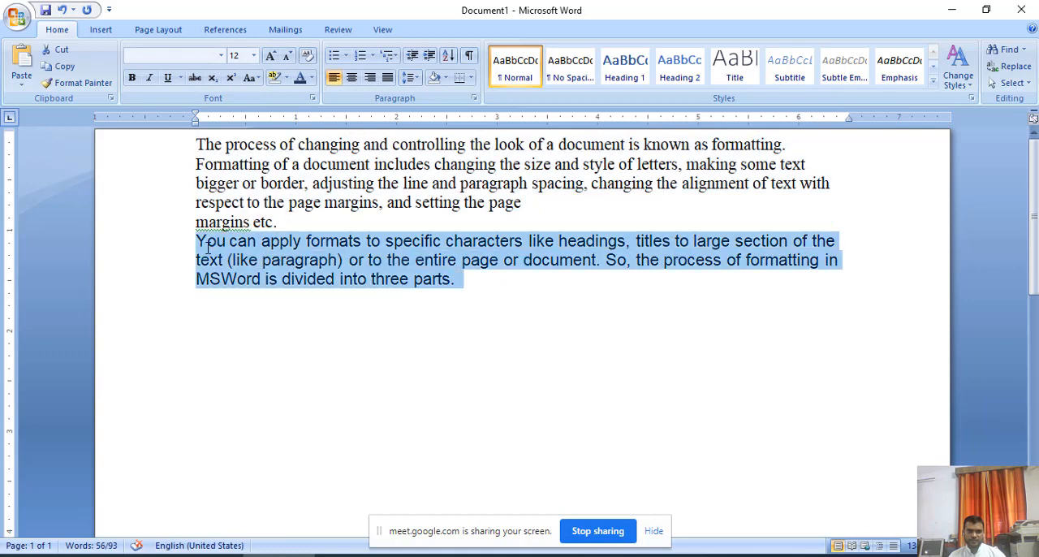
click(394, 344)
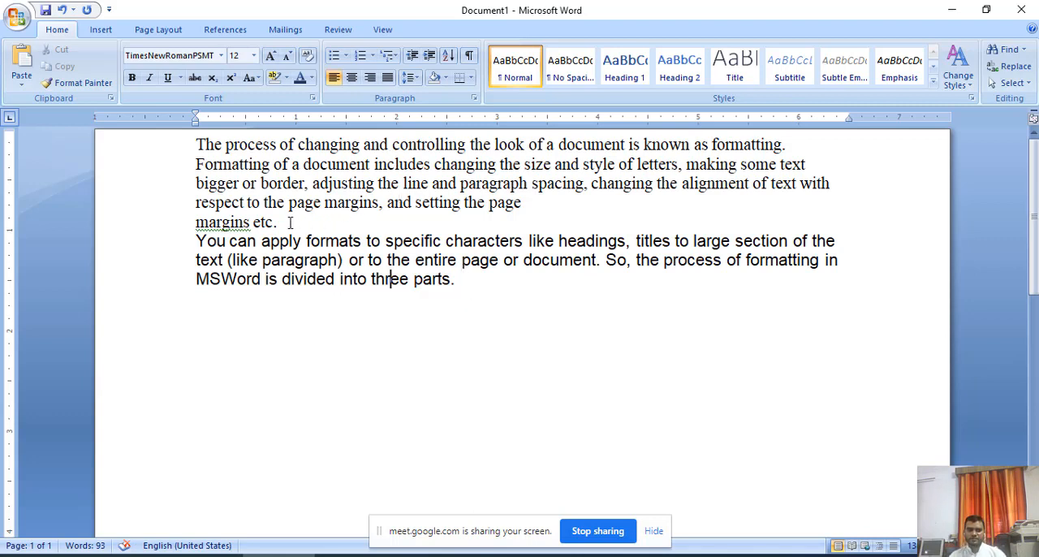
drag(290, 222, 196, 144)
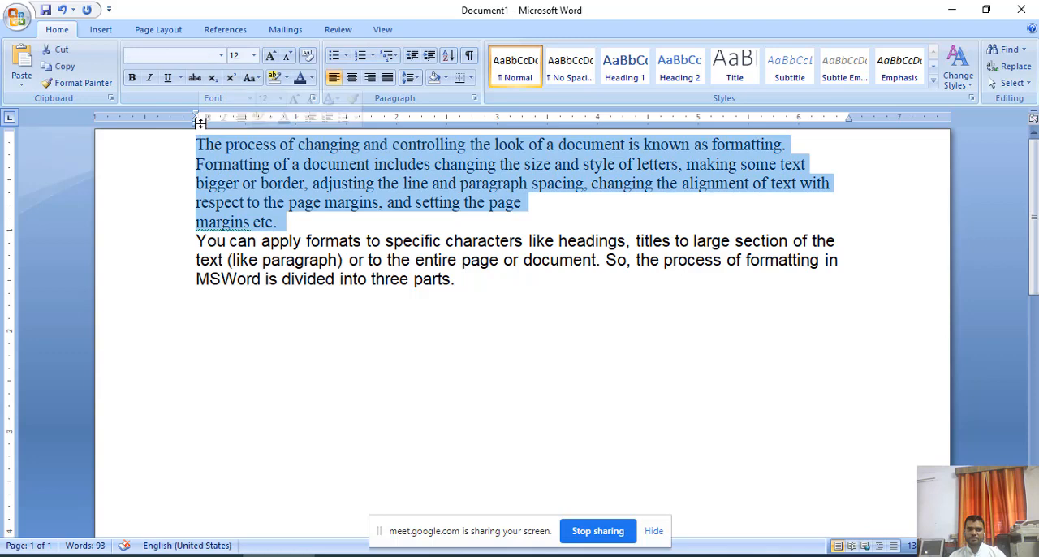
click(254, 55)
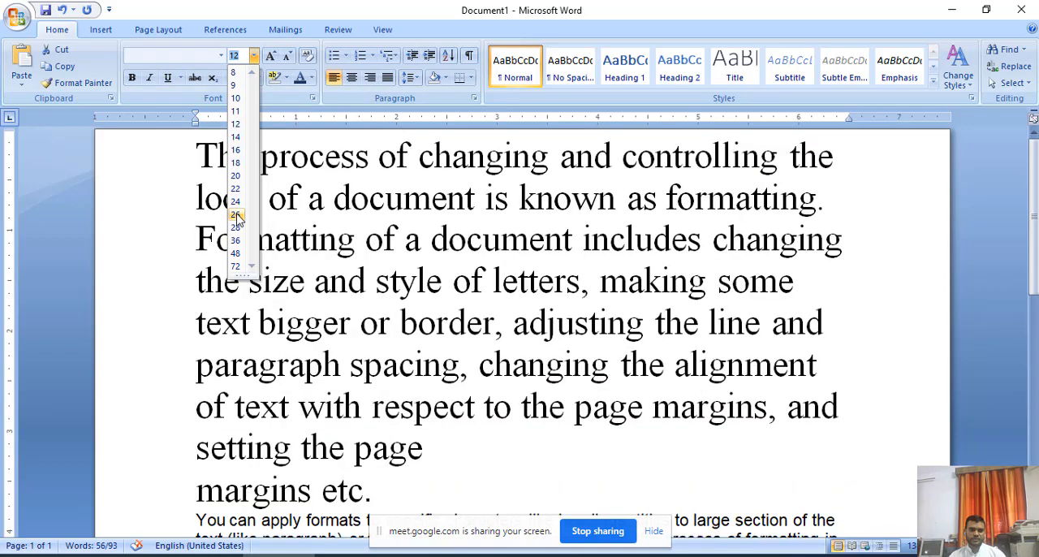
click(236, 175)
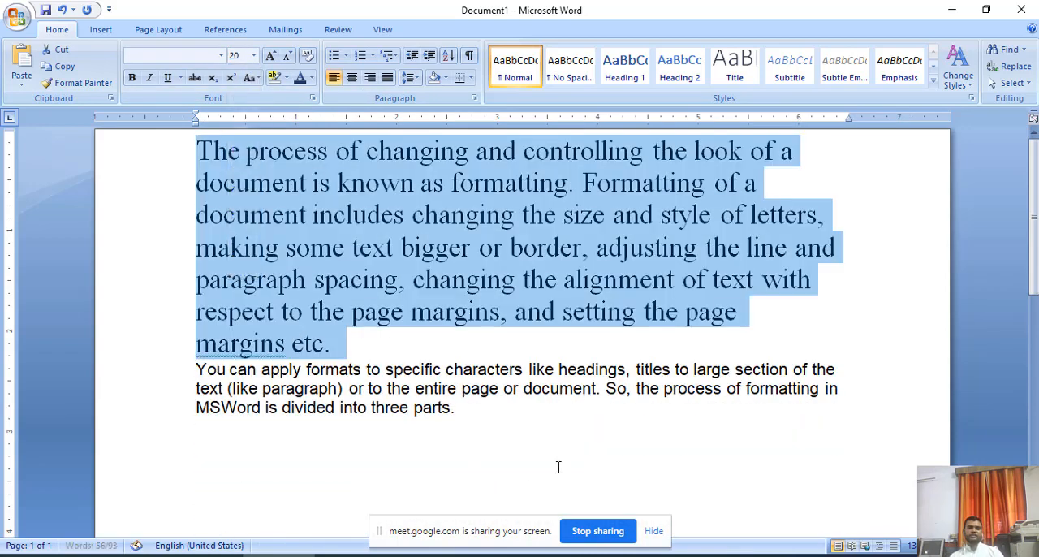
Change the font of the second paragraph, from "You can apply formats" to "three parts.", to Arial.
click(559, 467)
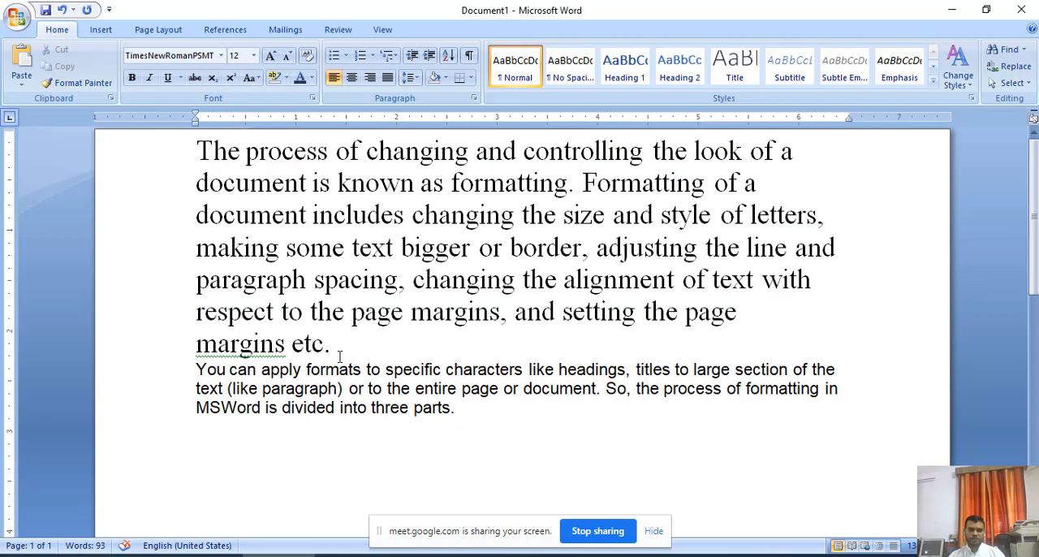
drag(341, 356, 182, 152)
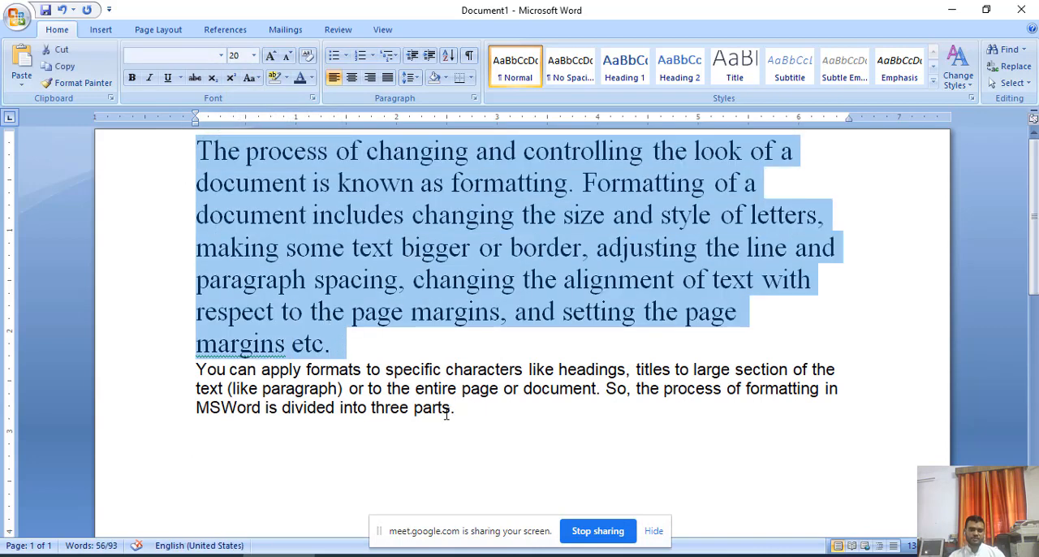
drag(464, 411, 179, 374)
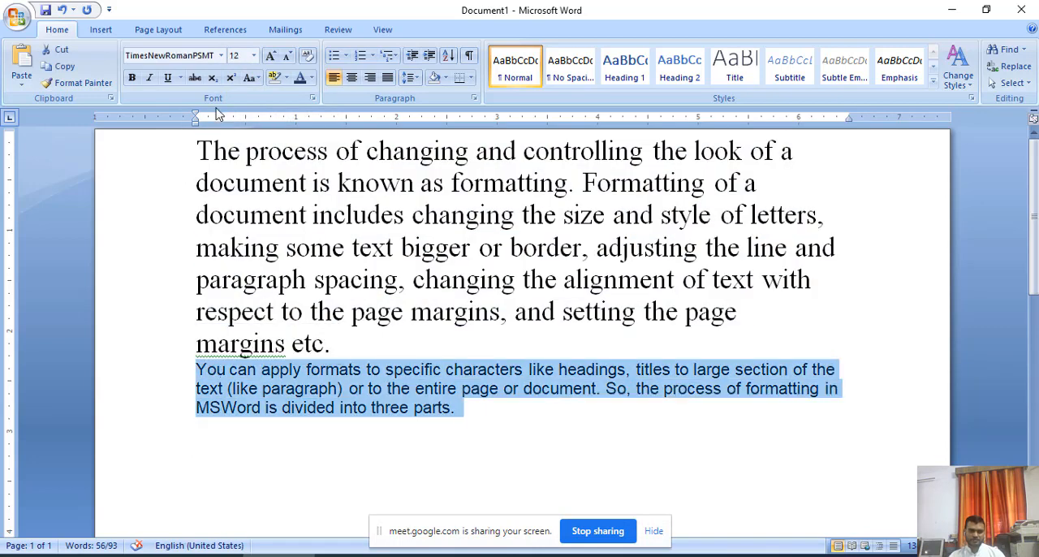
click(221, 55)
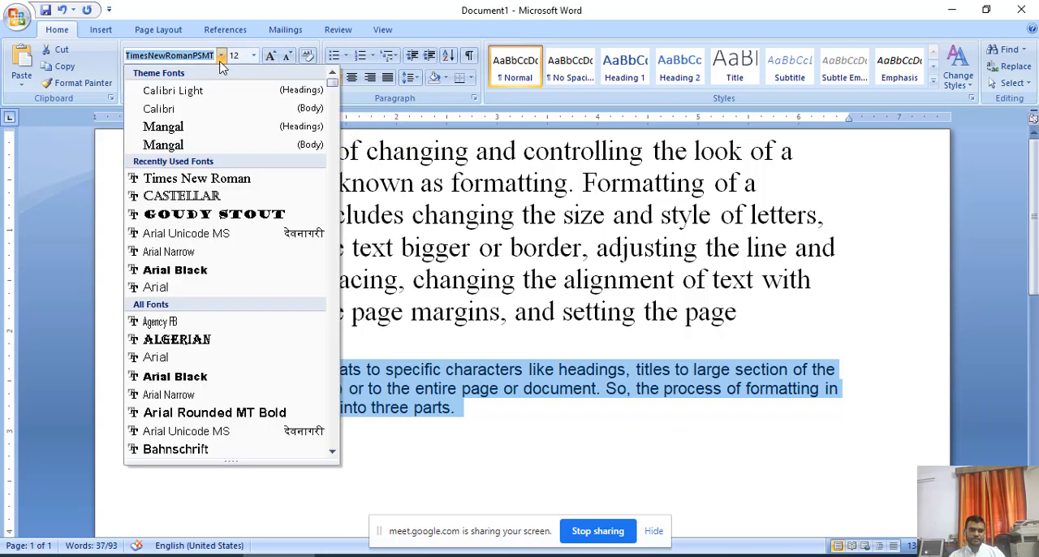
click(189, 288)
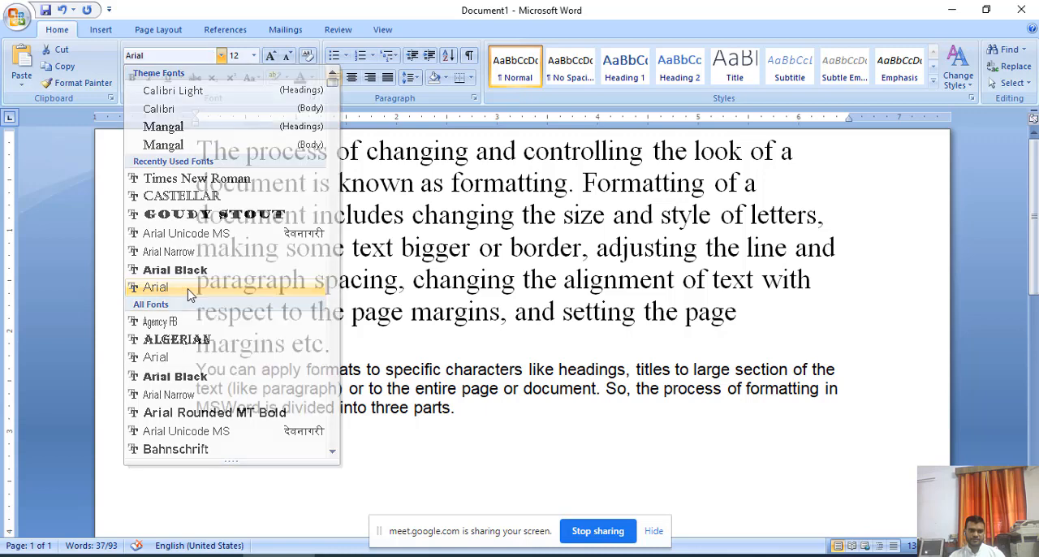
Enlarge the second paragraph's text step by step to font size 20.
click(271, 58)
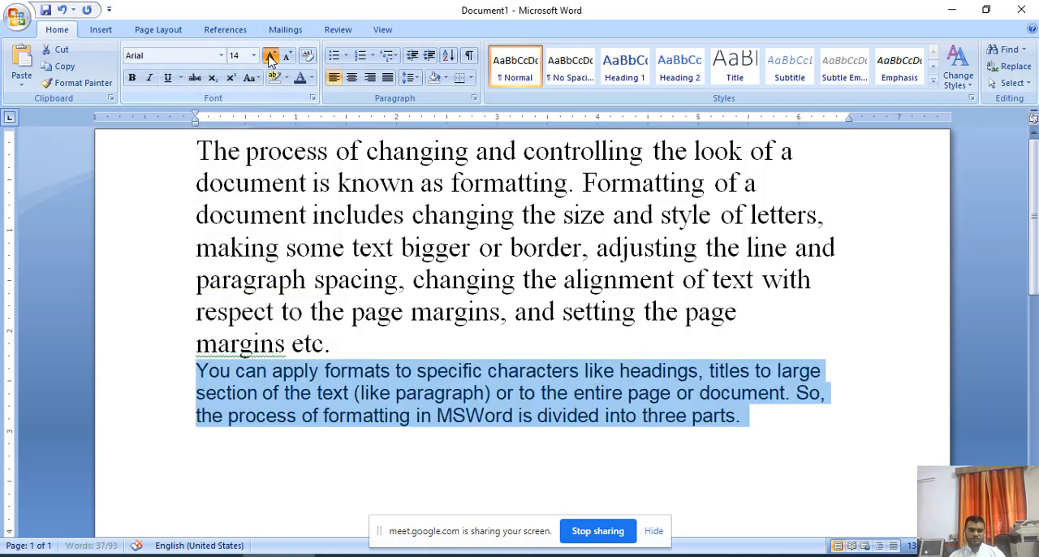
click(272, 59)
click(271, 58)
click(271, 59)
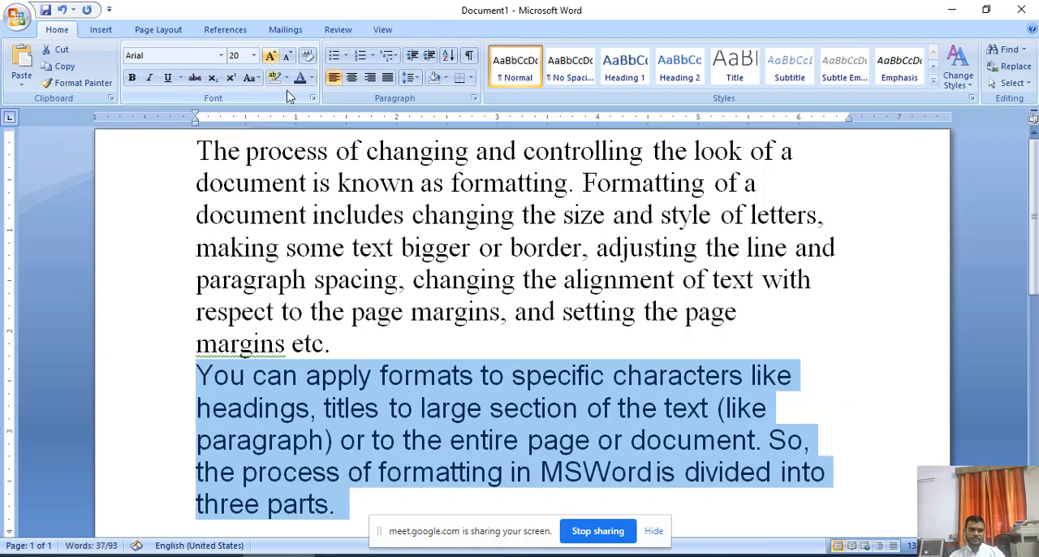
Compare the lettering of the Times New Roman paragraph with that of the Arial paragraph.
scroll(483, 339, down, 2)
click(415, 414)
click(340, 181)
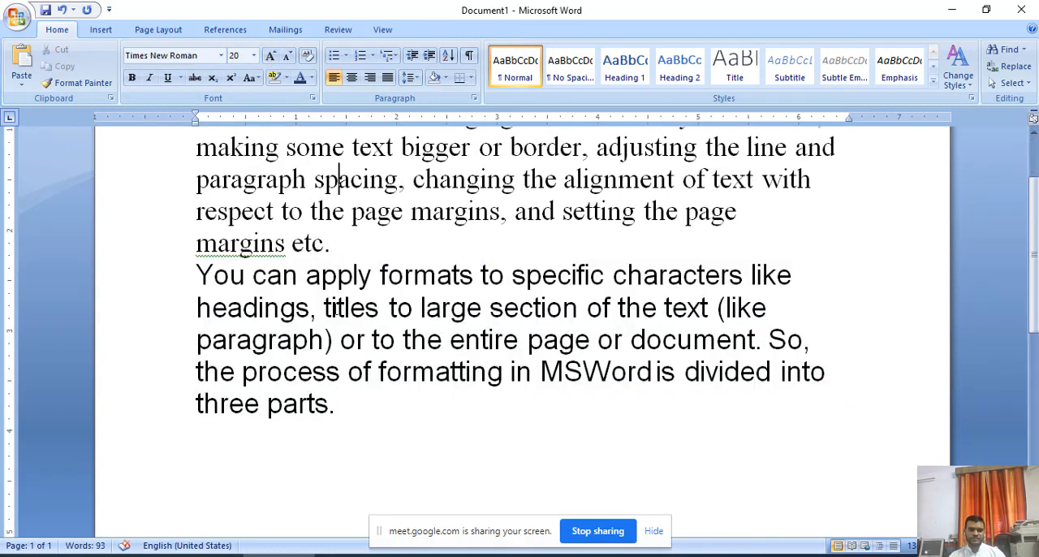
click(333, 338)
click(351, 180)
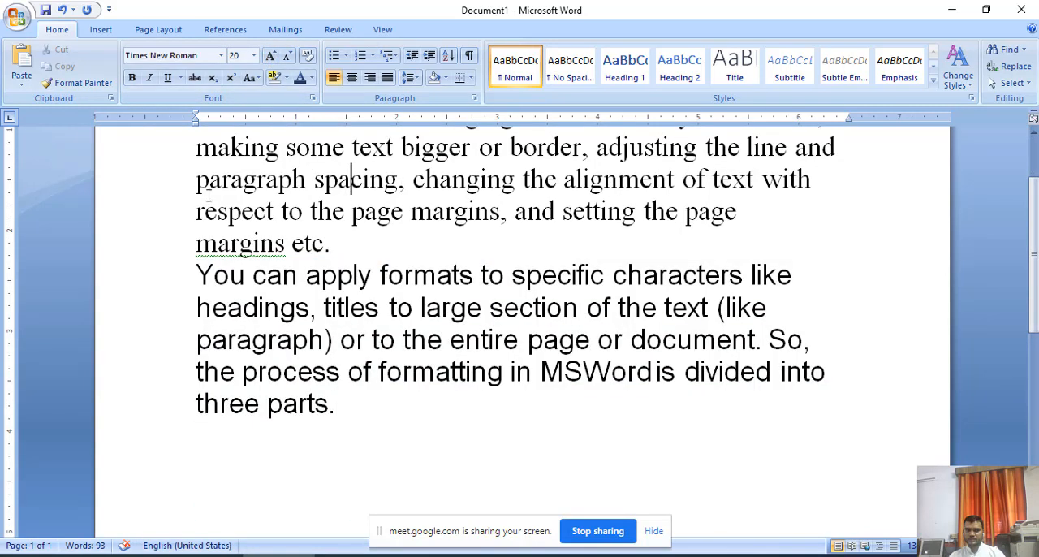
drag(199, 179, 350, 211)
drag(197, 307, 490, 309)
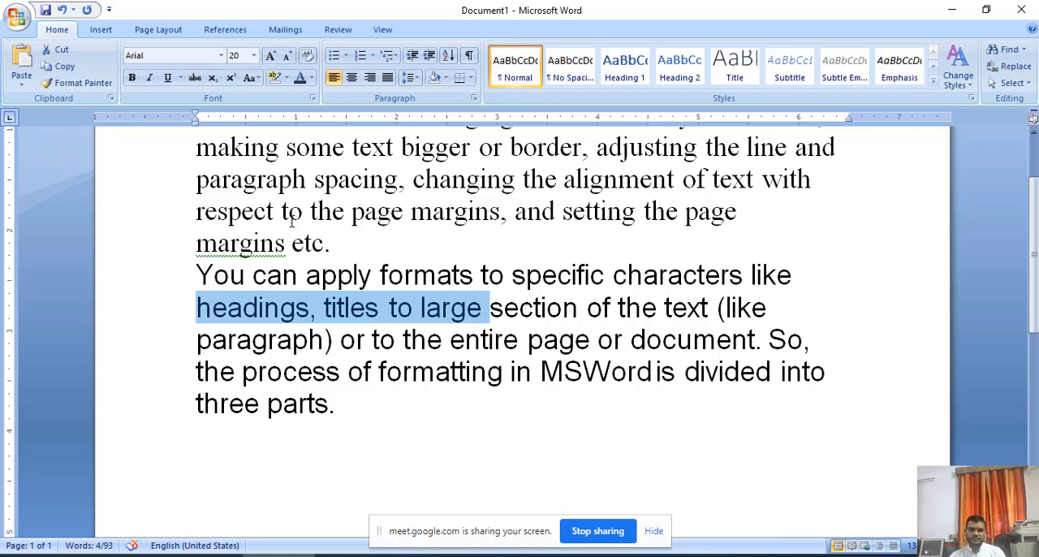
click(374, 282)
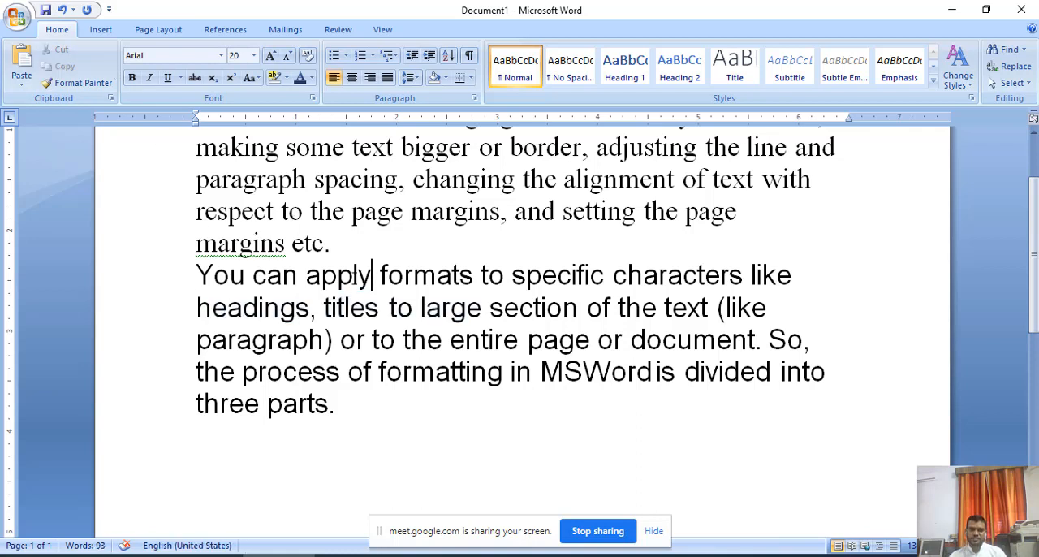
scroll(306, 296, up, 2)
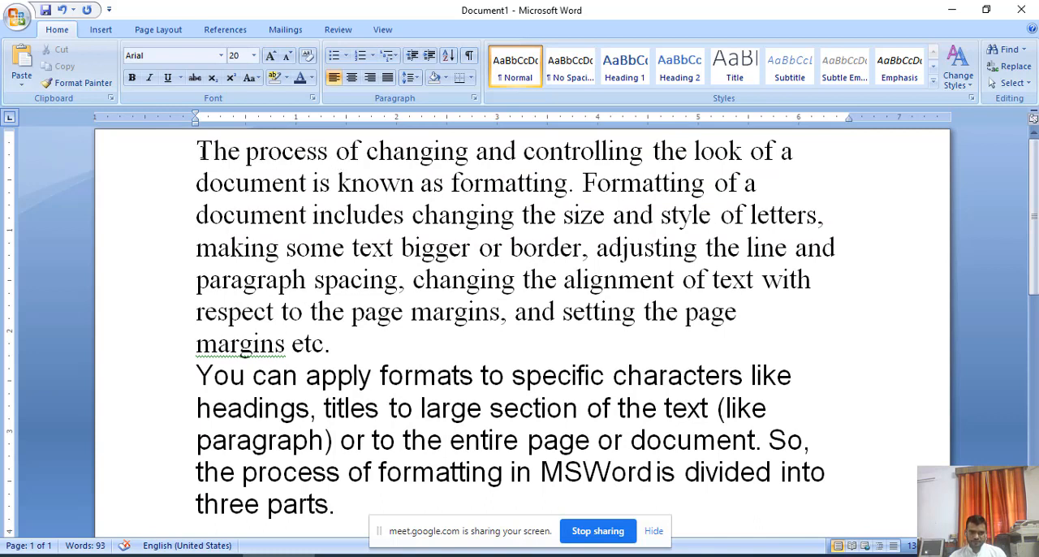
Make the opening words "The process of" in the first paragraph bold.
drag(197, 151, 365, 152)
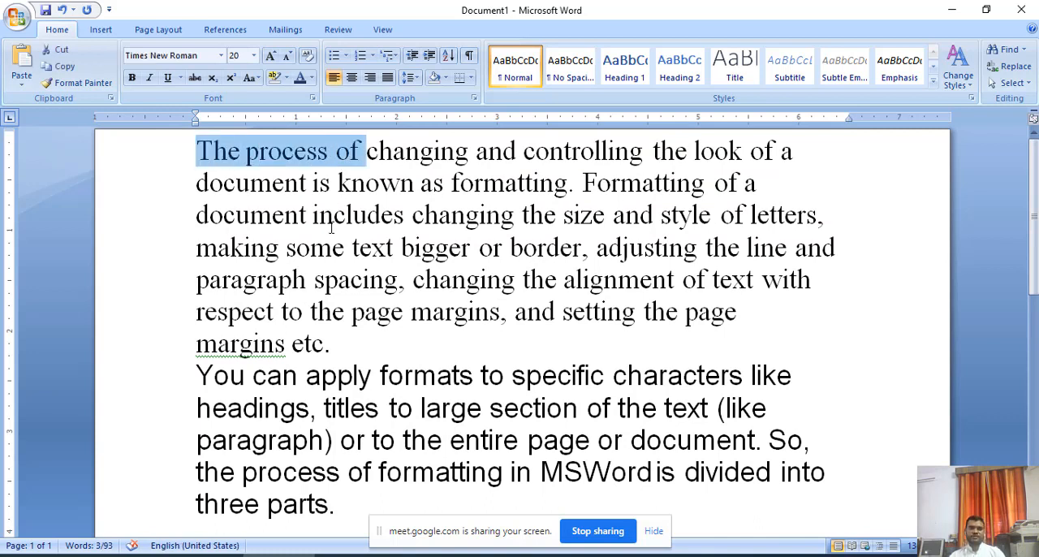
click(134, 81)
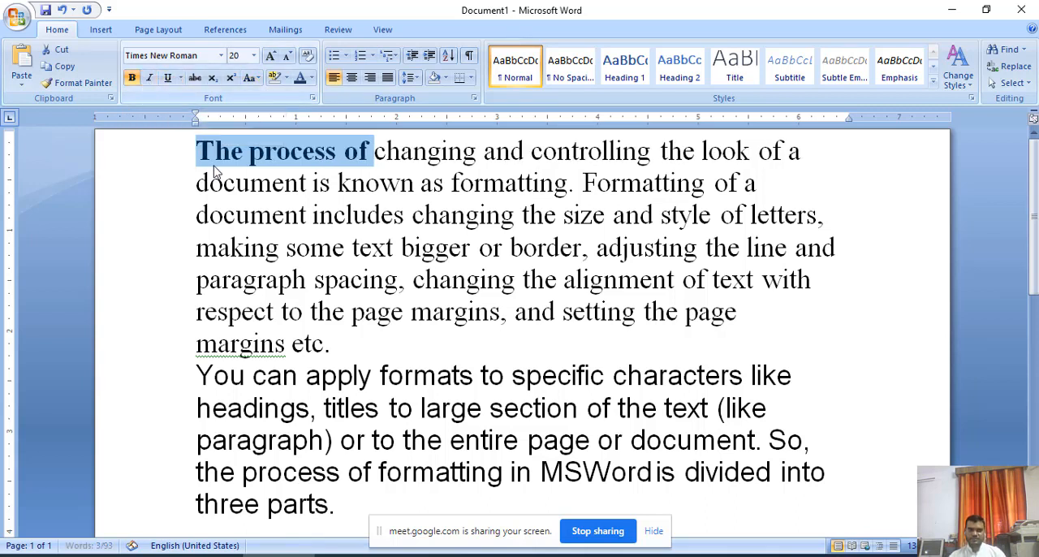
click(179, 213)
click(501, 317)
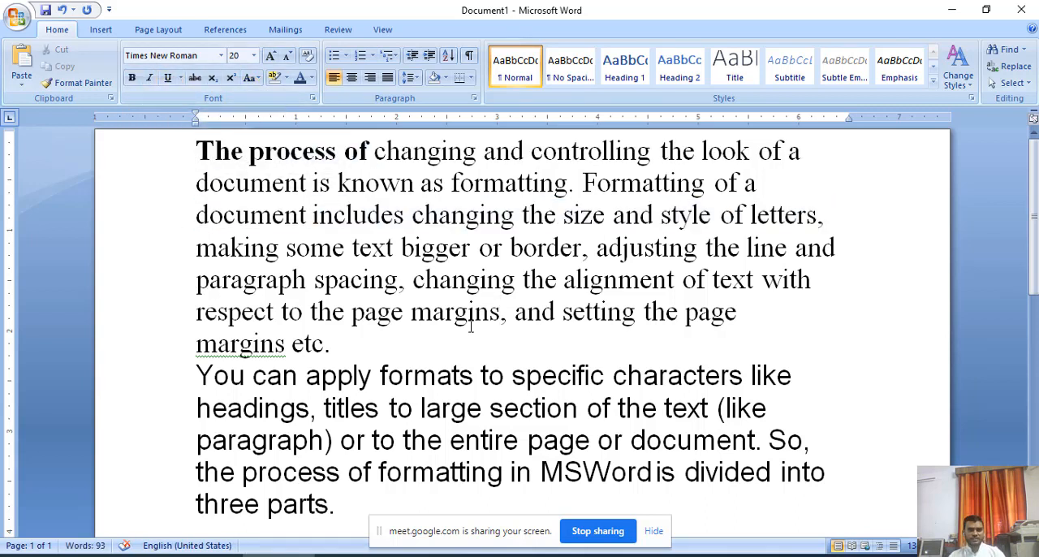
drag(198, 151, 360, 154)
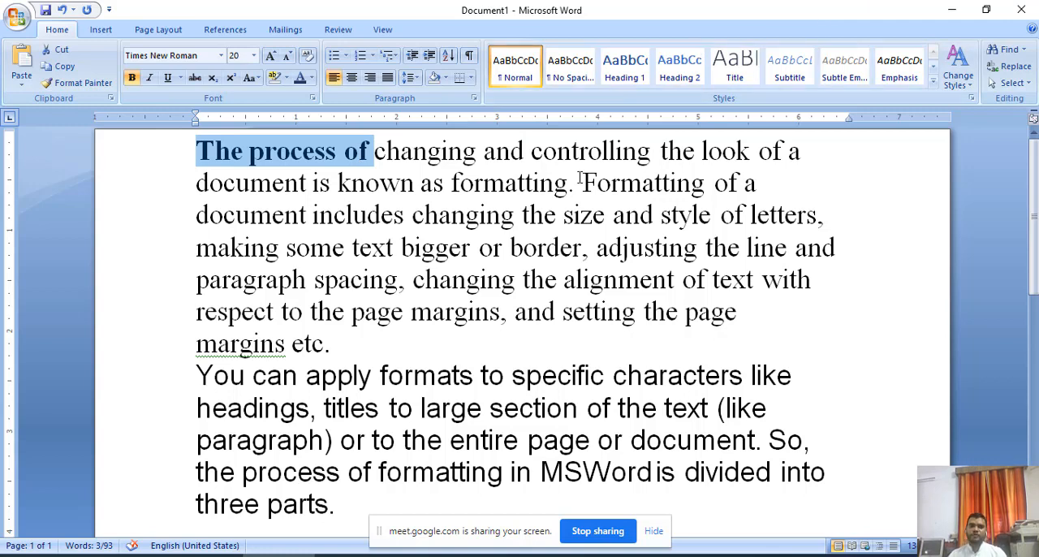
click(557, 238)
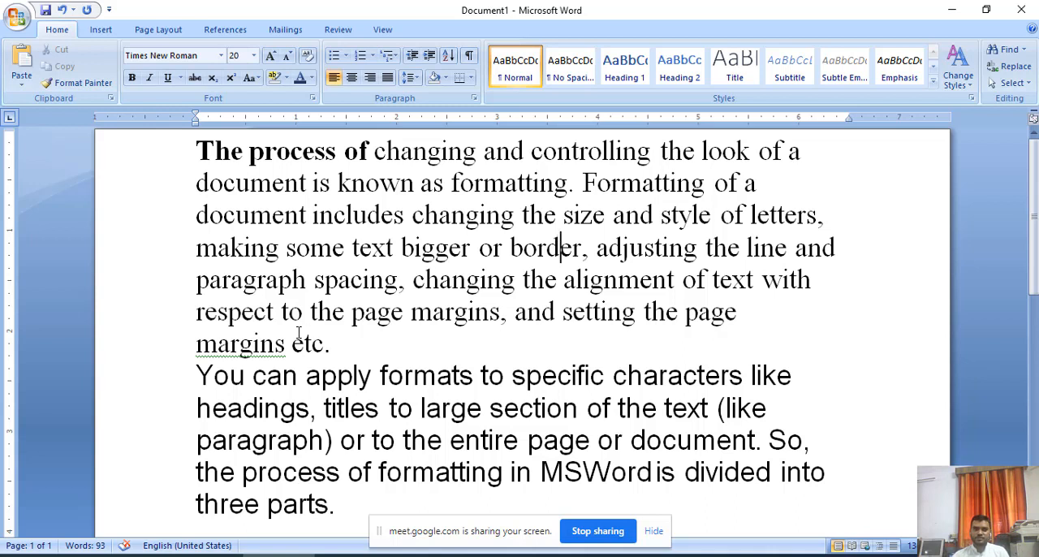
click(200, 155)
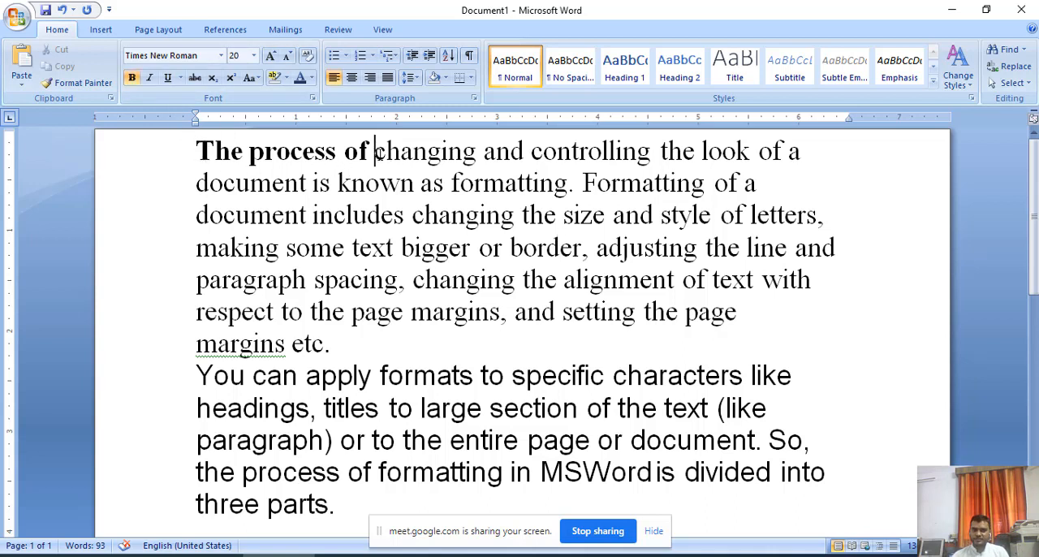
Underline the words "changing and controlling" in the first line of the first paragraph.
drag(376, 152, 658, 152)
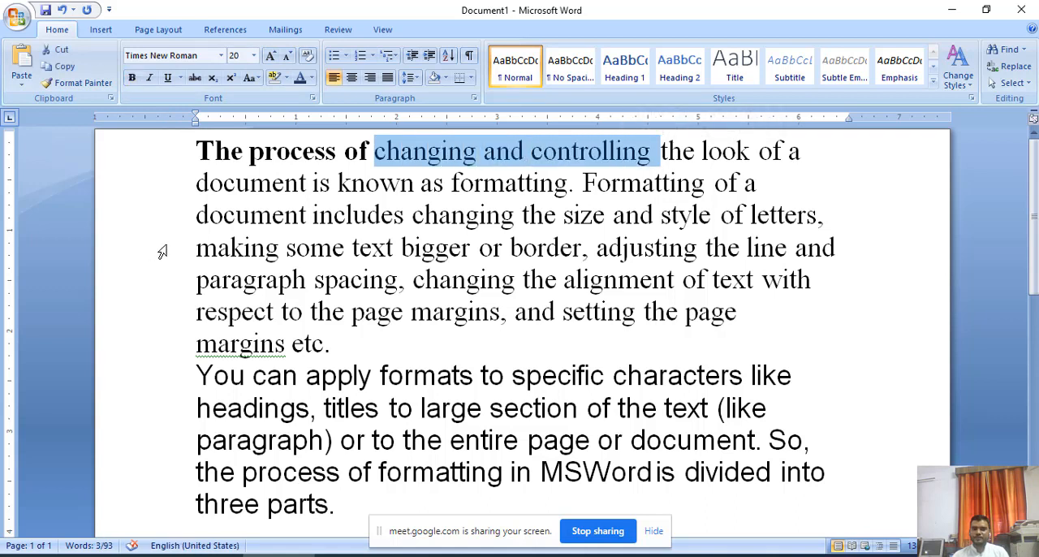
click(169, 82)
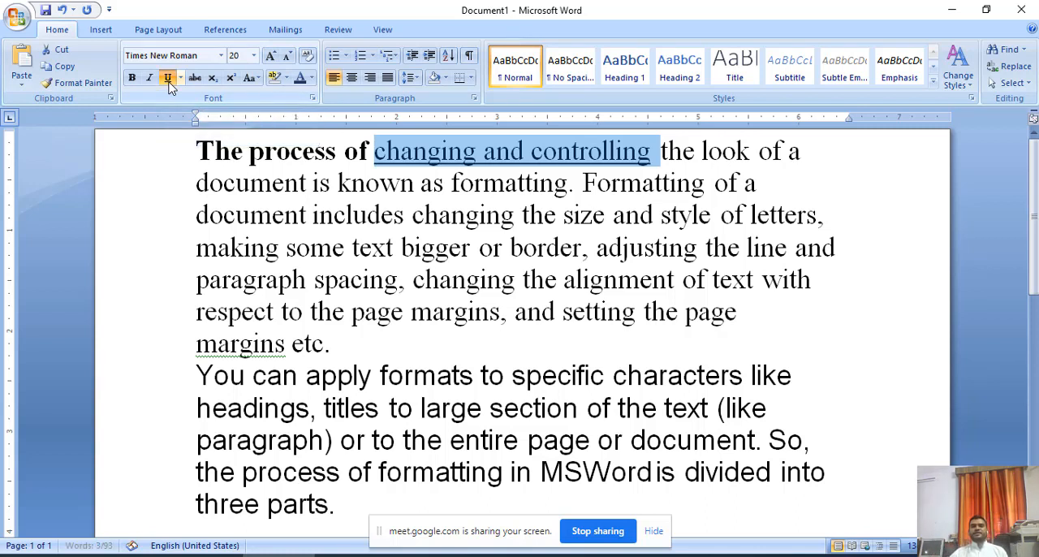
click(631, 245)
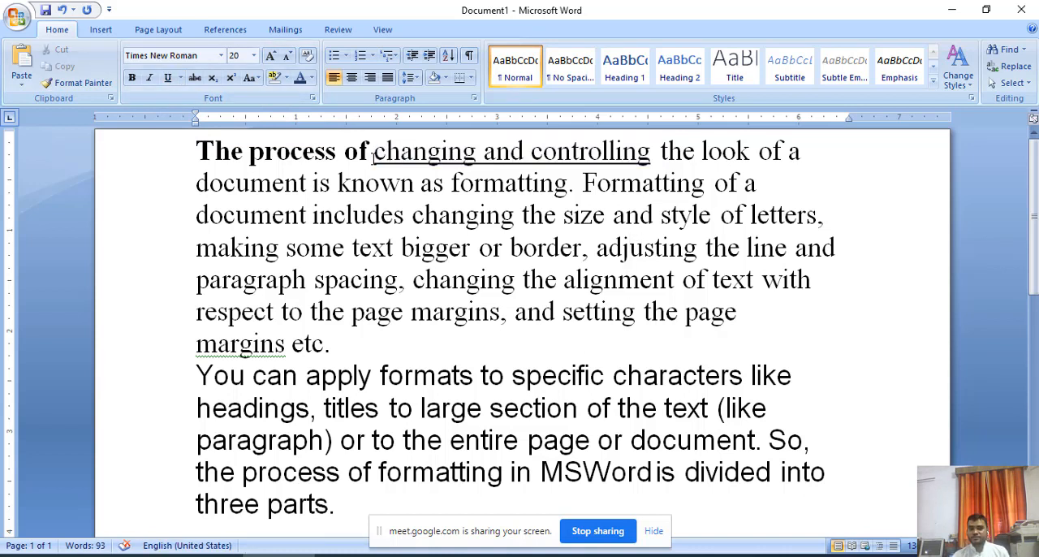
drag(374, 151, 659, 151)
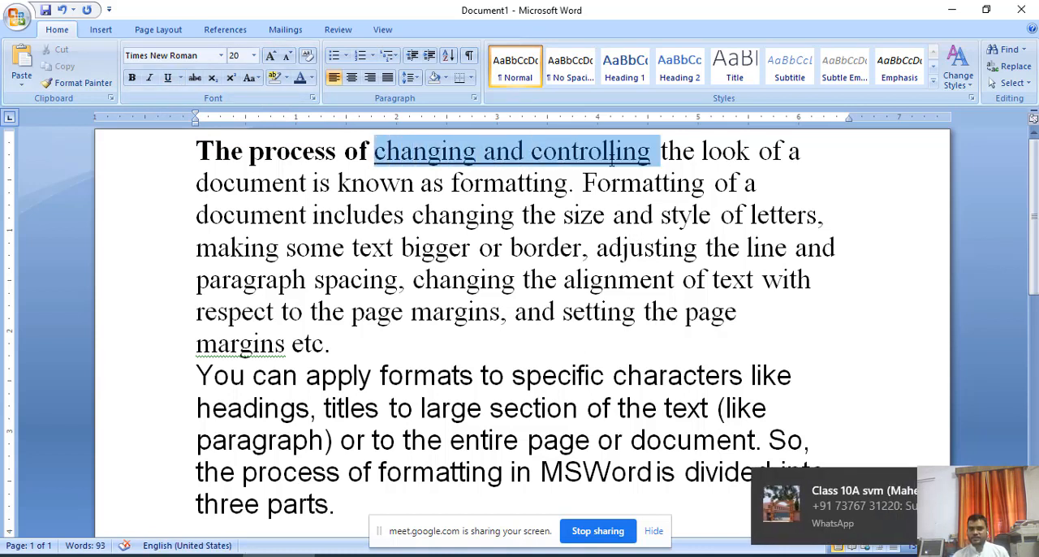
click(593, 214)
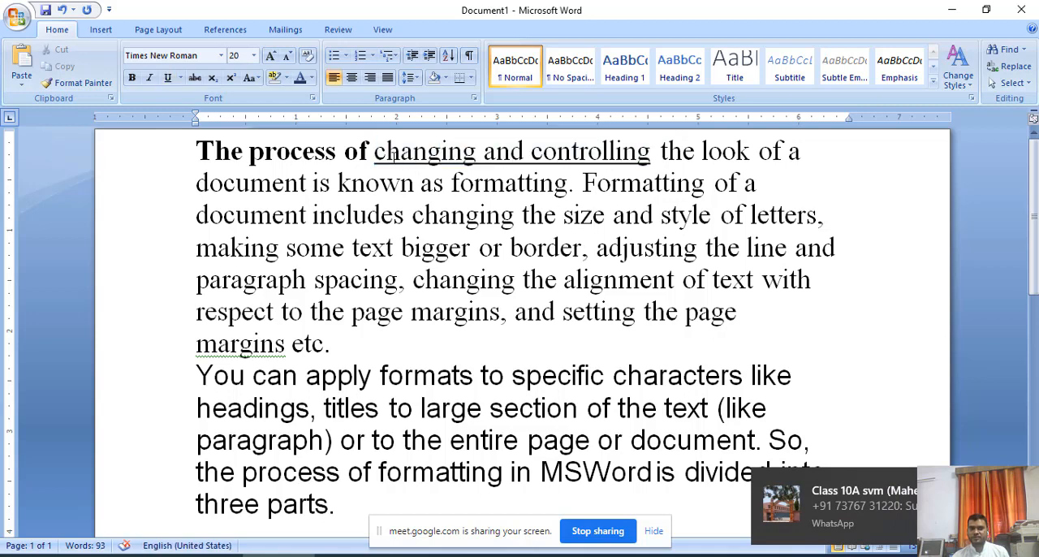
drag(375, 151, 661, 151)
click(615, 215)
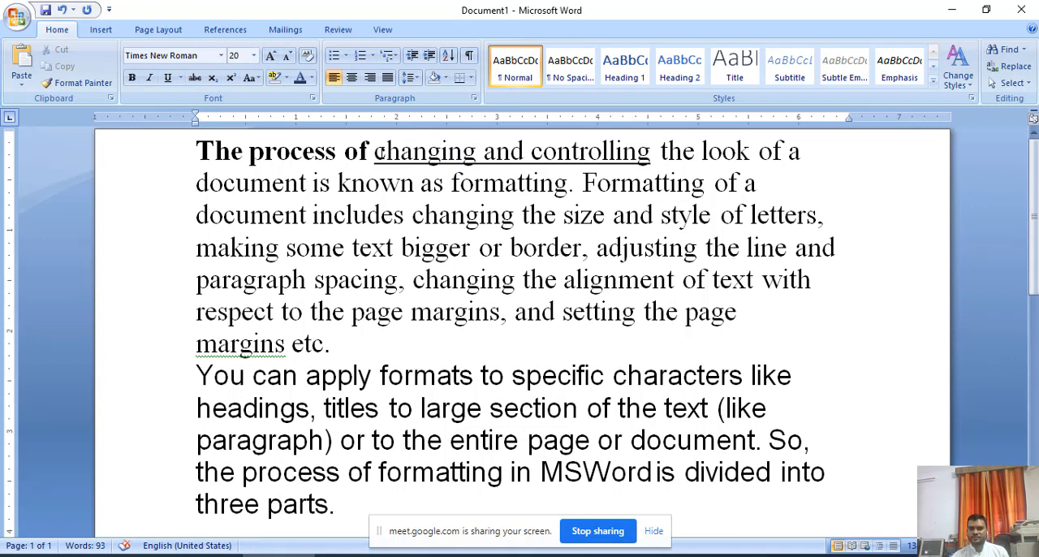
drag(376, 151, 661, 151)
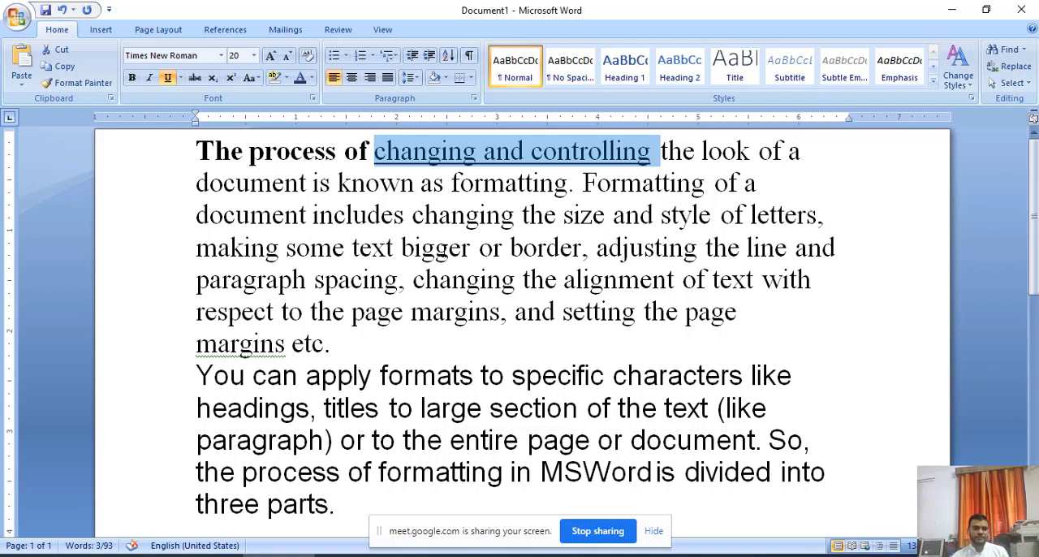
click(423, 246)
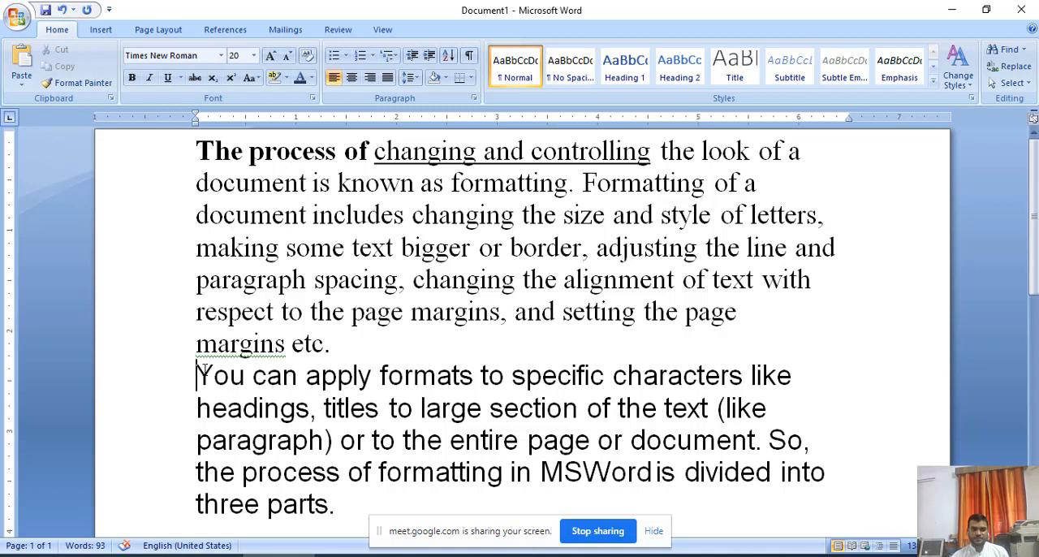
Change the font color of the whole second paragraph to the standard dark red.
drag(197, 375, 341, 504)
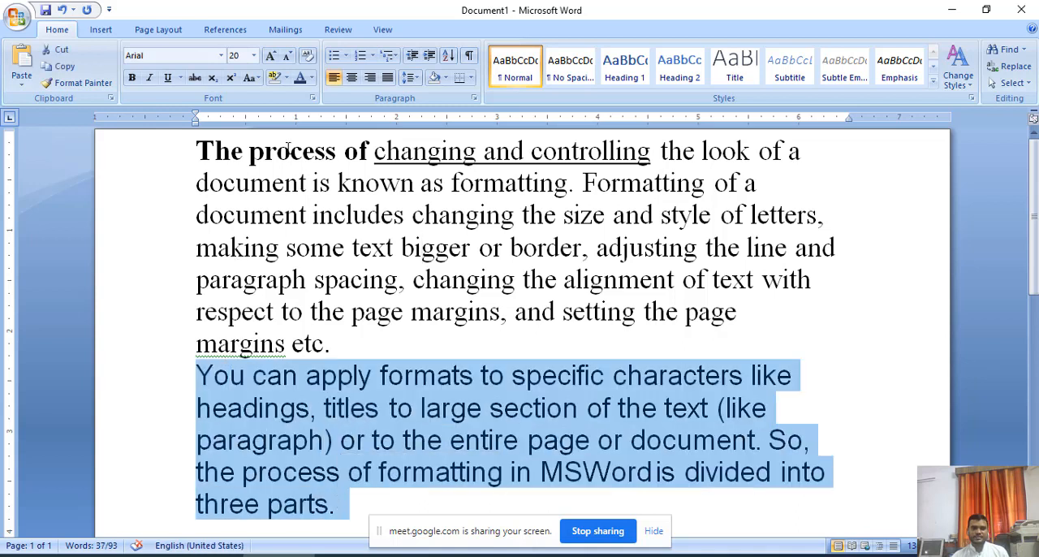
click(312, 79)
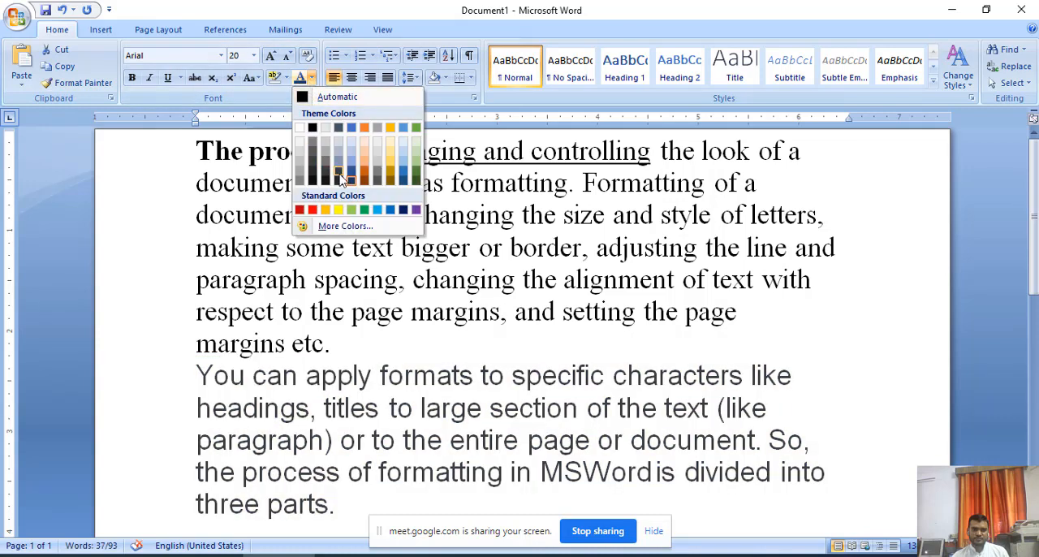
click(299, 213)
click(376, 345)
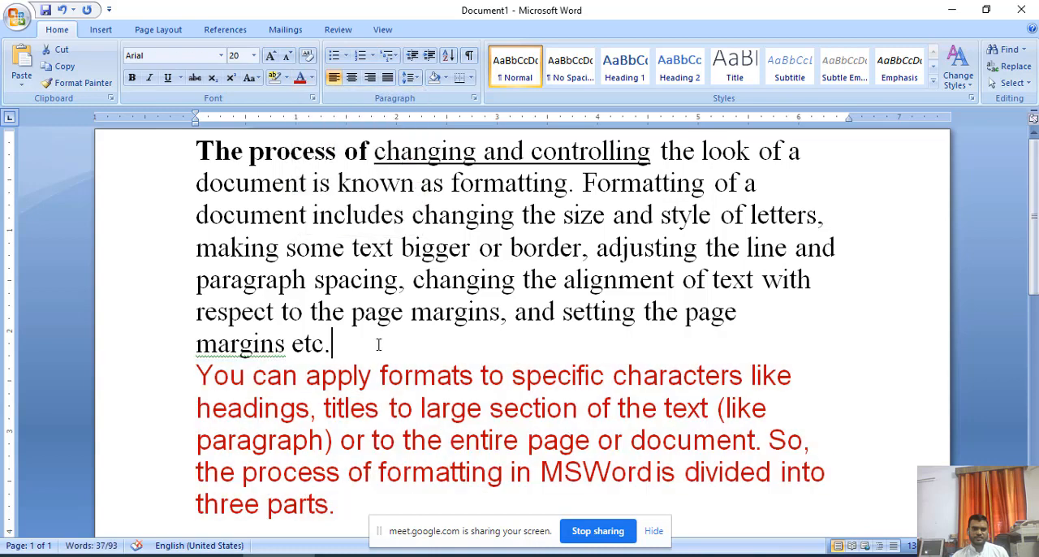
drag(376, 345, 244, 280)
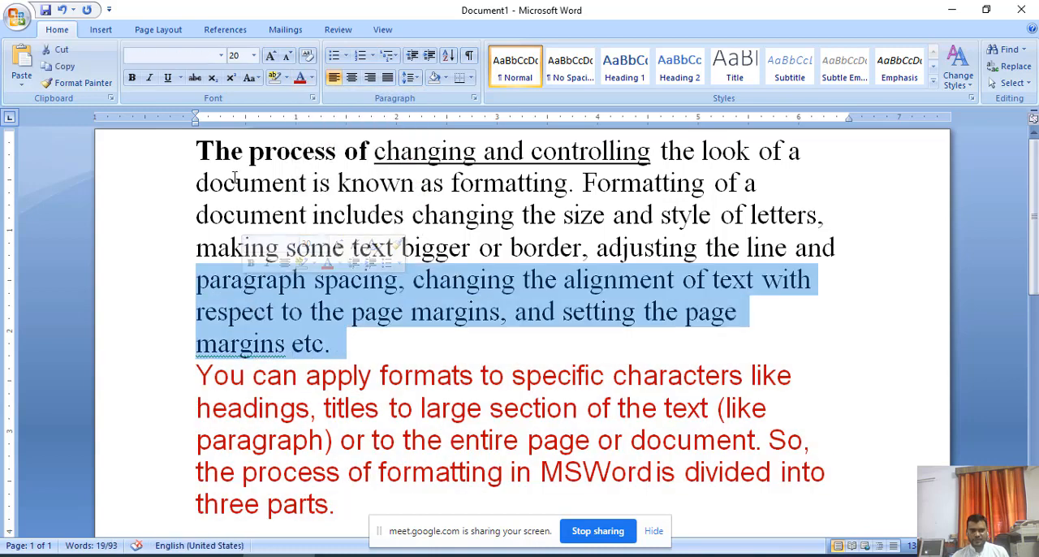
click(205, 158)
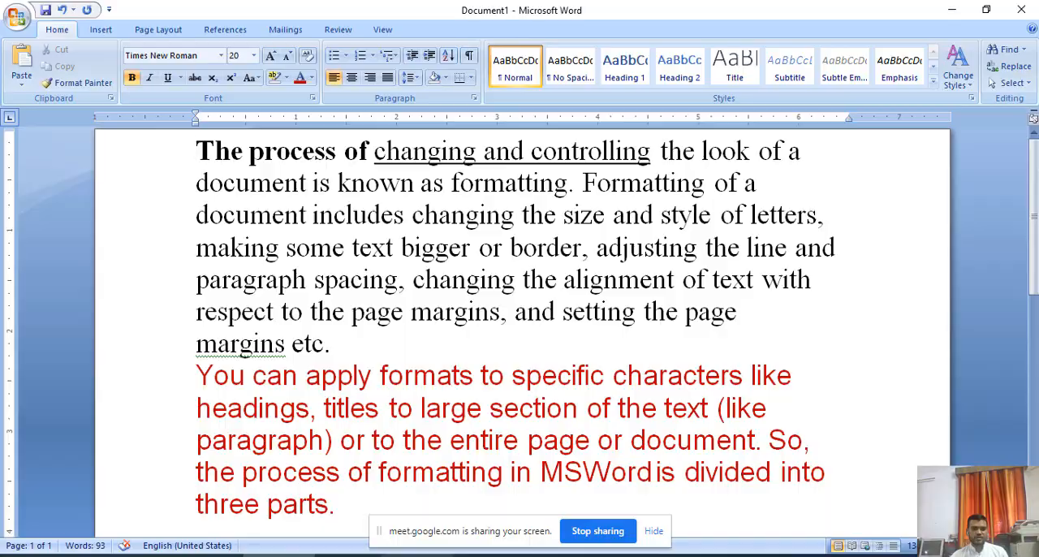
Switch to the Google Meet window to check the meeting chat, and return to the Word document.
key(alt+Tab)
click(682, 350)
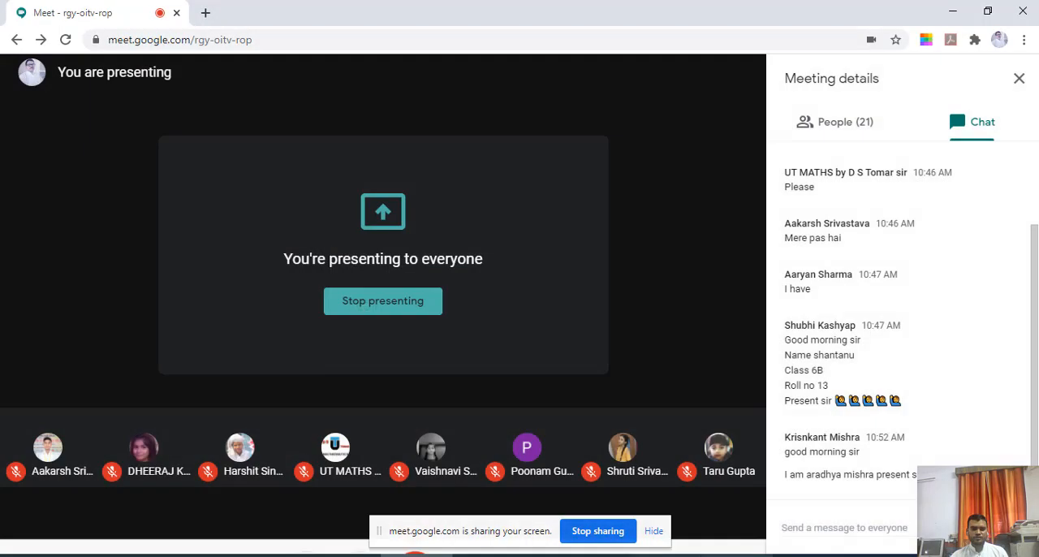
key(alt+Tab)
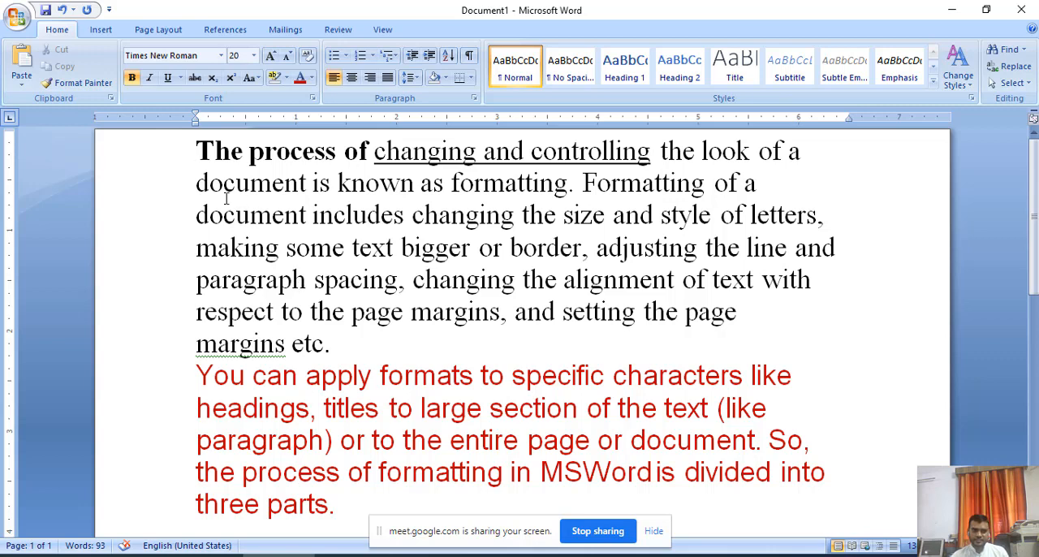
Apply a custom font color of red 167, green 33, blue 46 to the first paragraph's text from "Formatting of a document" through "margins etc.".
drag(195, 185, 754, 189)
click(730, 234)
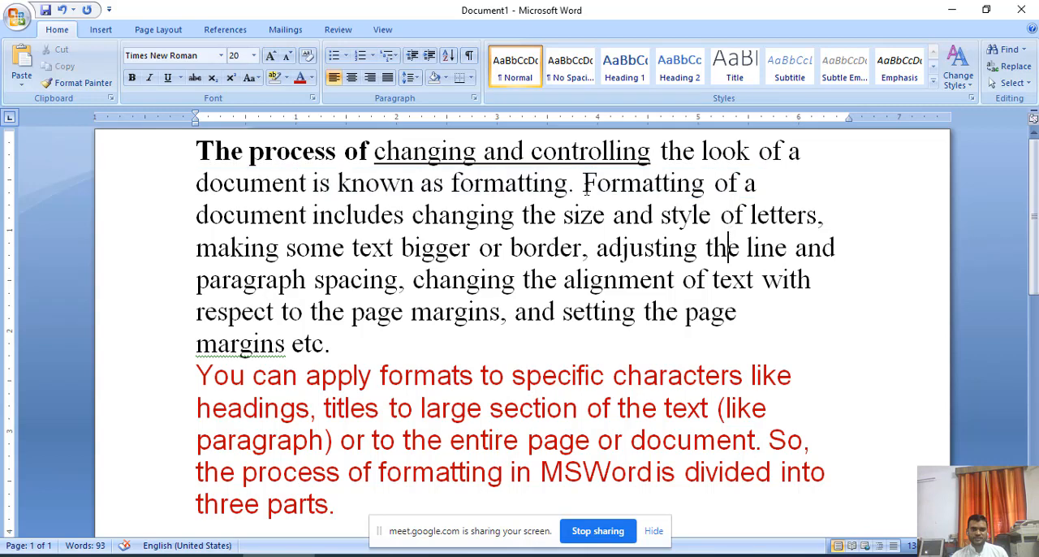
drag(583, 184, 599, 184)
key(shift+Right)
key(shift+Right)
key(shift+Right)
key(shift+Right)
key(shift+Right)
key(shift+Right)
key(shift+Right)
key(shift+Right)
key(shift+Right)
key(shift+Right)
key(shift+Right)
key(shift+Right)
key(shift+Right)
key(shift+Right)
key(shift+Right)
key(shift+Right)
key(shift+Right)
key(shift+Right)
key(shift+Right)
key(shift+Right)
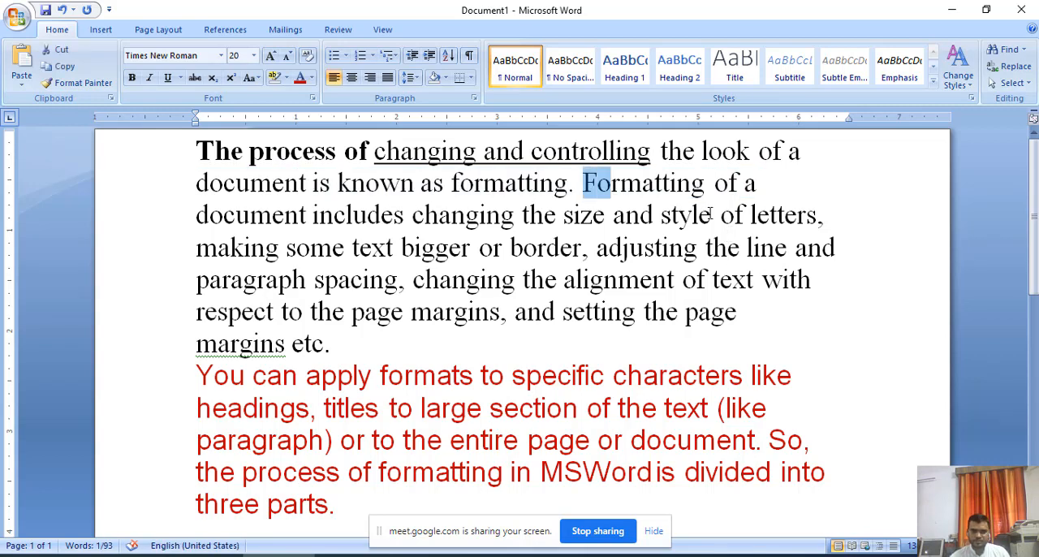
key(shift+Right)
key(shift+Right)
key(shift+Right)
key(shift+Right)
key(shift+Right)
key(shift+Right)
key(shift+Right)
key(shift+Right)
key(shift+Right)
key(shift+Right)
key(shift+Right)
key(shift+Right)
key(shift+Right)
key(shift+Right)
key(shift+Right)
key(shift+Right)
key(shift+Right)
key(shift+Right)
key(shift+Right)
key(shift+Right)
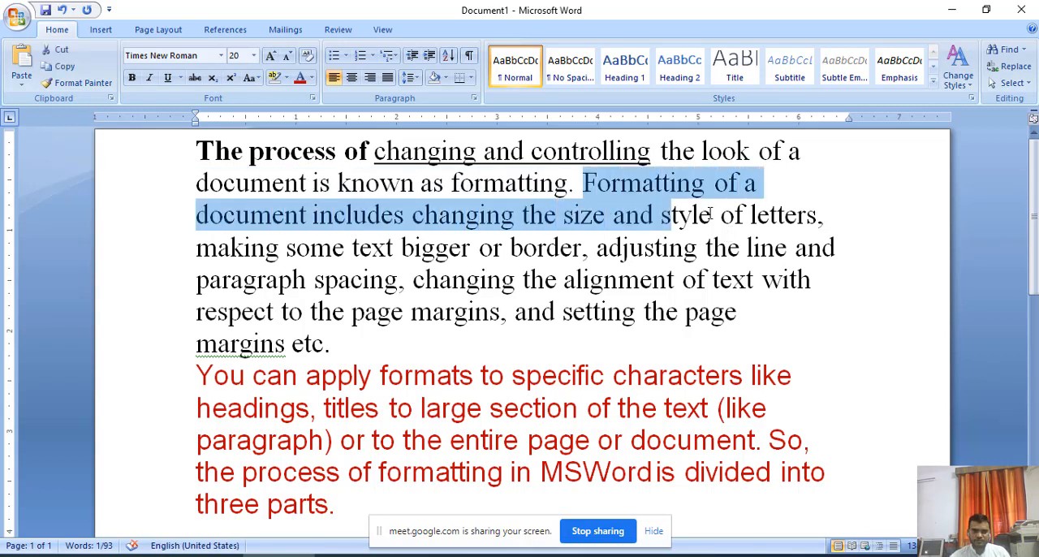
key(shift+Right)
key(shift+Right)
key(shift+Right)
key(shift+Right)
key(shift+Right)
key(shift+Right)
key(shift+Right)
key(shift+Right)
key(shift+Right)
key(shift+Right)
key(shift+Right)
key(shift+Right)
key(shift+Right)
key(shift+Right)
key(shift+Right)
key(shift+Right)
key(shift+Right)
key(shift+Right)
key(shift+Right)
key(shift+Right)
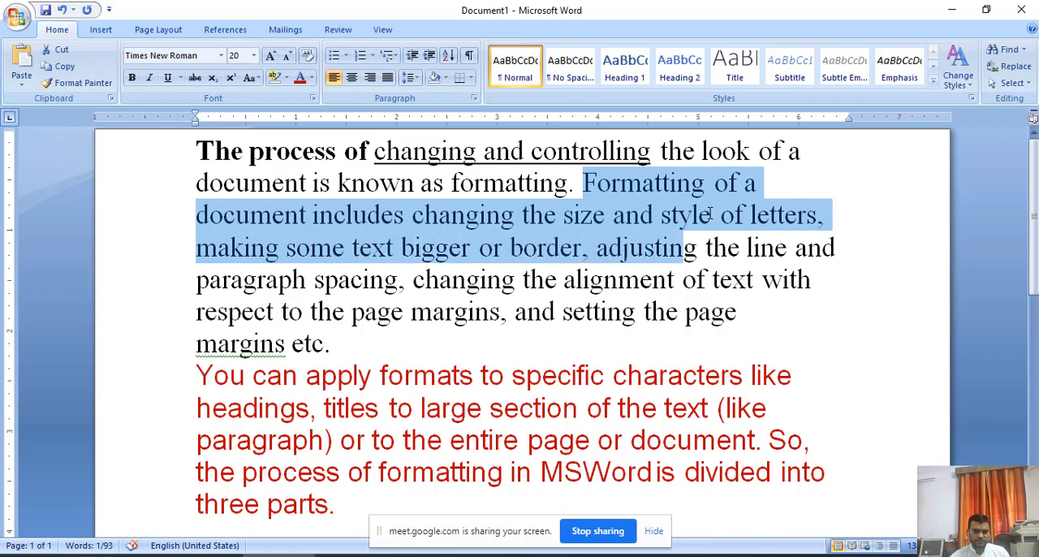
key(shift+Right)
key(shift+Right)
key(shift+Right)
key(shift+Right)
key(shift+Right)
key(shift+Right)
key(shift+Right)
key(shift+Right)
key(shift+Right)
key(shift+Right)
key(shift+Right)
key(shift+Right)
key(shift+Right)
key(shift+Right)
key(shift+Right)
key(shift+Right)
key(shift+Right)
key(shift+Right)
key(shift+Right)
key(shift+Right)
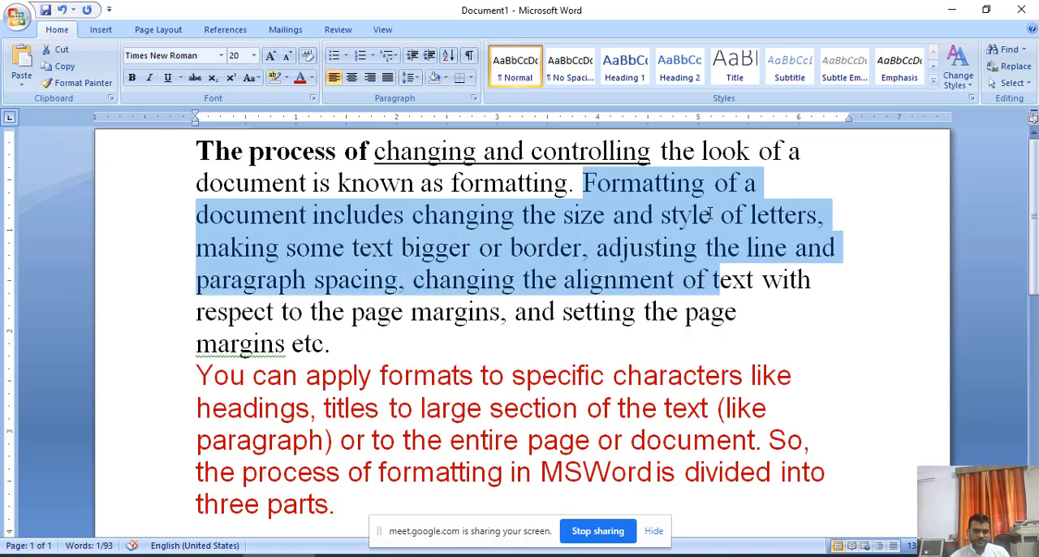
key(shift+Down)
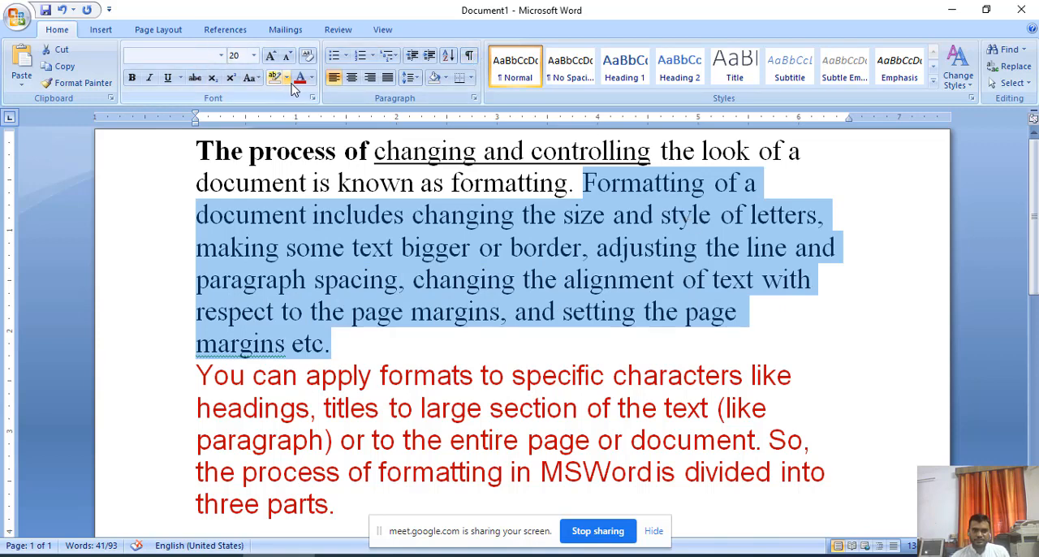
click(312, 78)
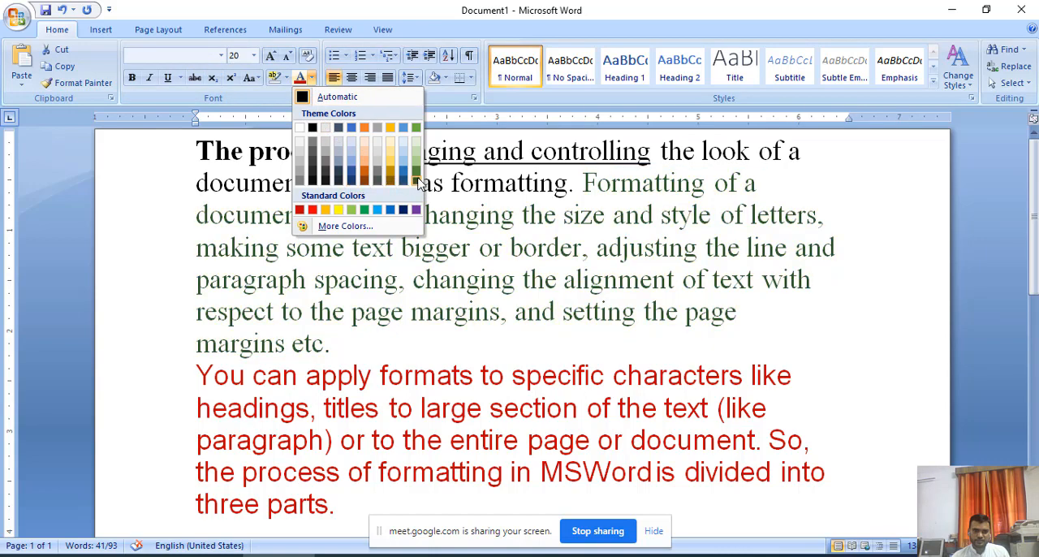
click(341, 226)
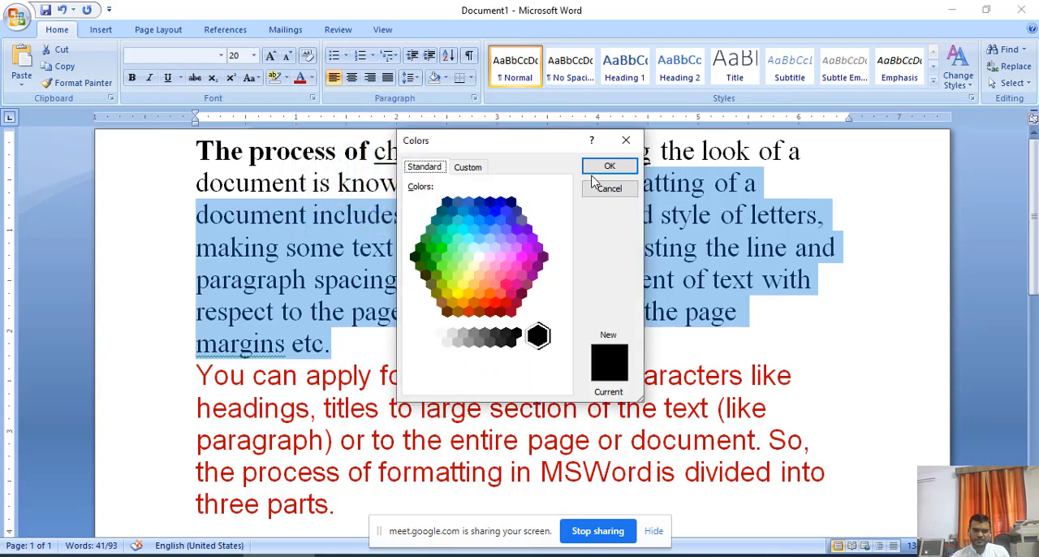
click(469, 166)
click(532, 208)
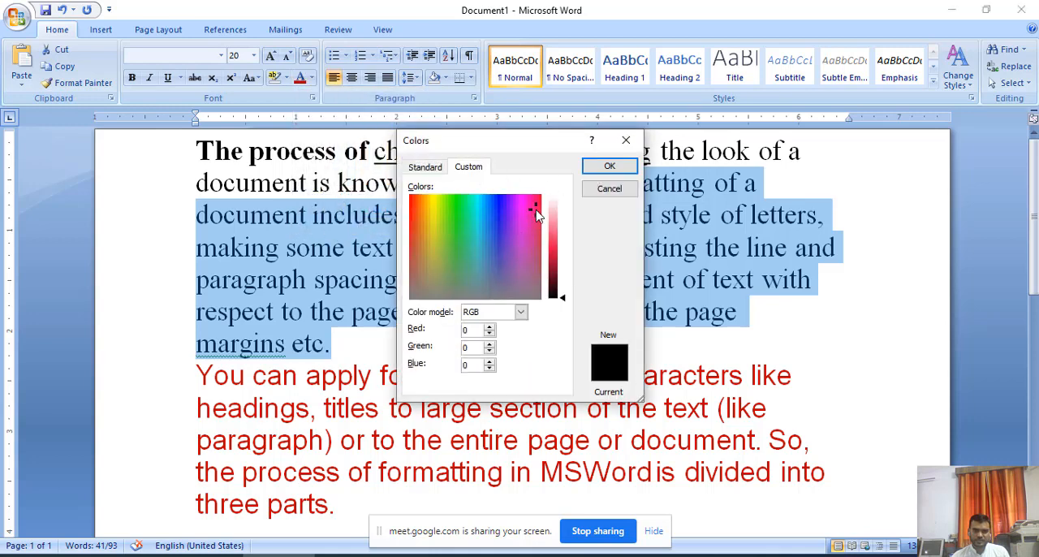
drag(536, 214, 560, 264)
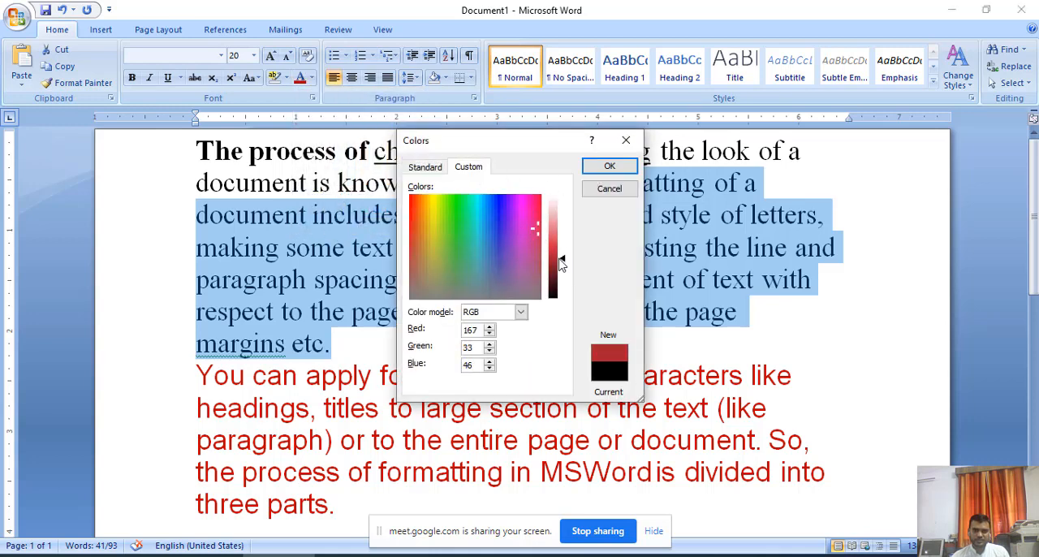
click(610, 166)
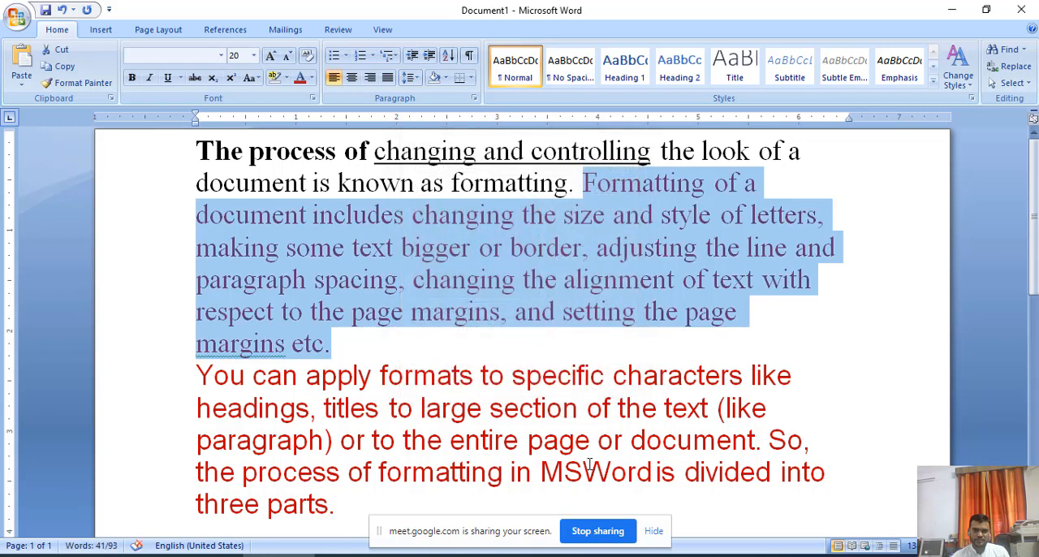
click(829, 391)
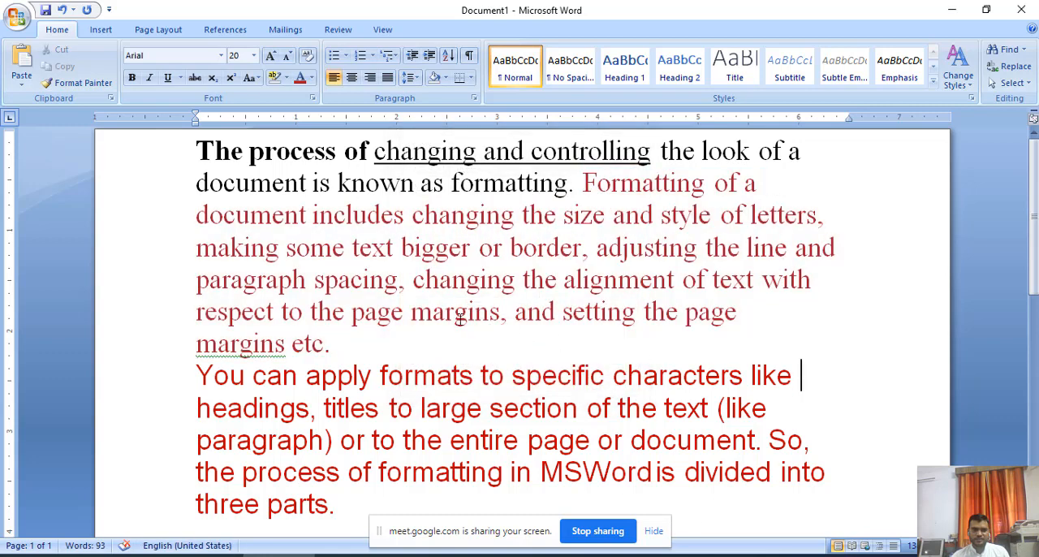
Change the font color of the first paragraph's text from "Formatting of a document" to its end to standard orange.
click(365, 440)
drag(341, 344, 205, 212)
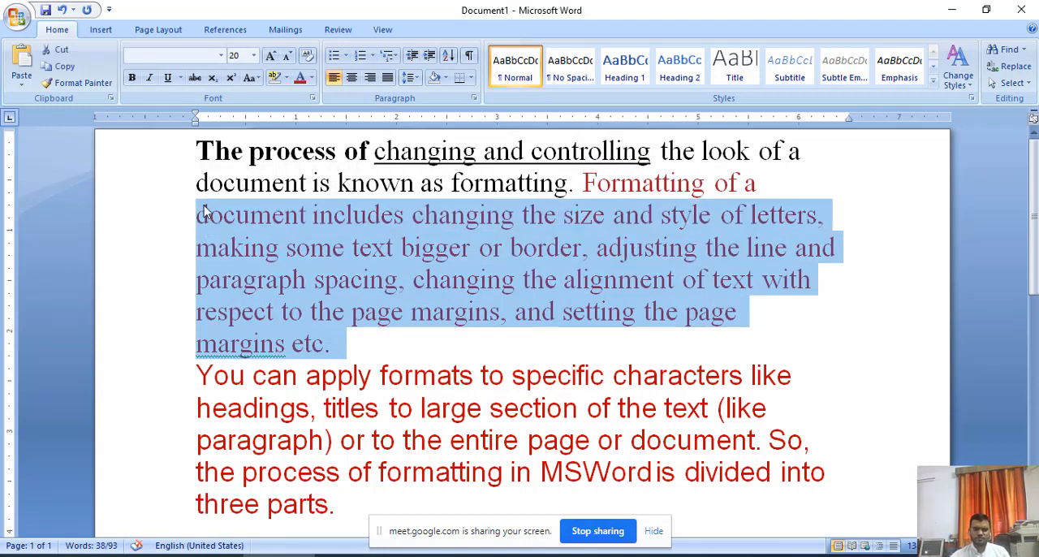
key(shift+Left)
key(shift+Left)
key(shift+Left)
key(shift+Left)
key(shift+Left)
key(shift+Left)
key(shift+Left)
key(shift+Left)
key(shift+Left)
key(shift+Left)
key(shift+Left)
key(shift+Left)
key(shift+Left)
key(shift+Left)
key(shift+Left)
key(shift+Left)
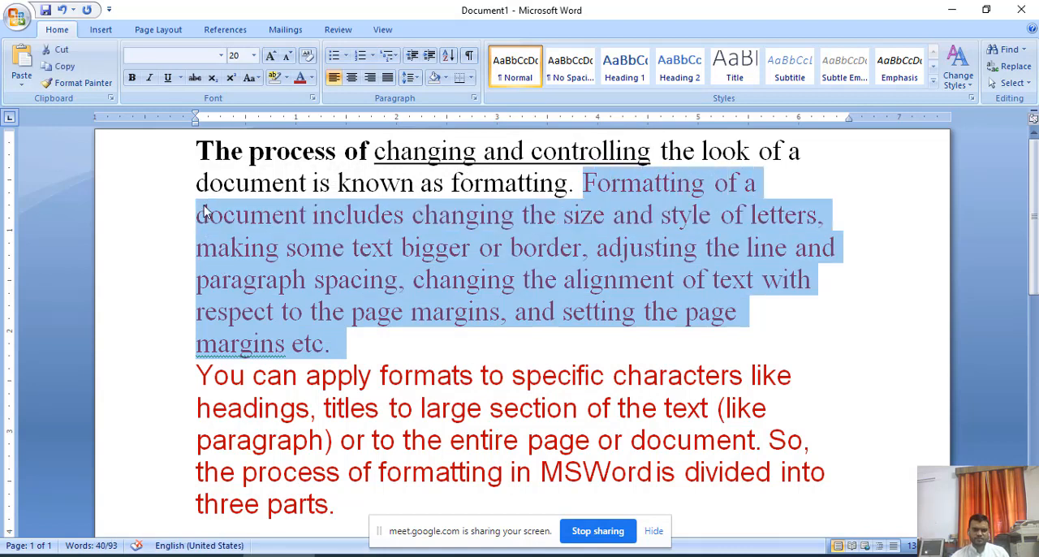
click(312, 78)
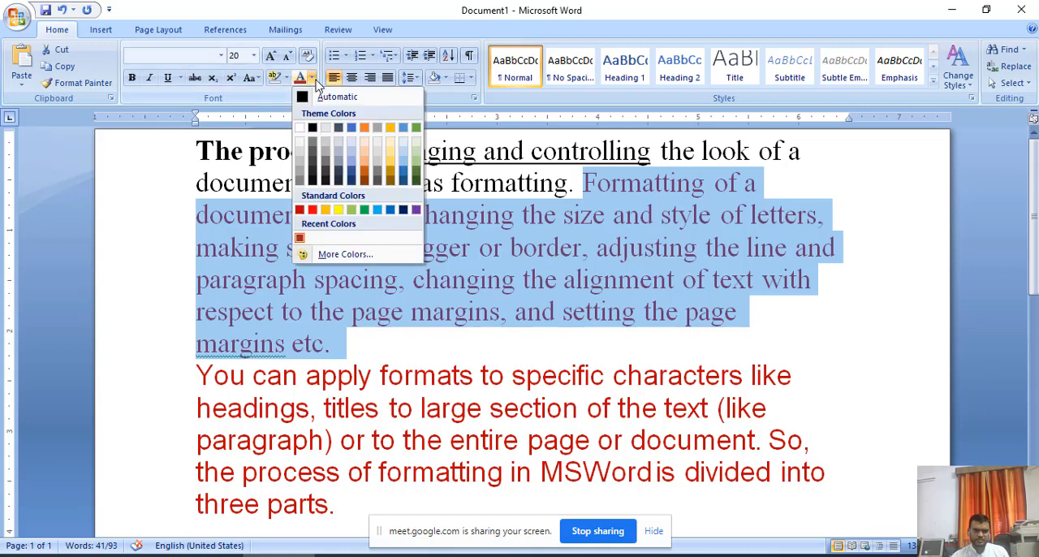
click(326, 210)
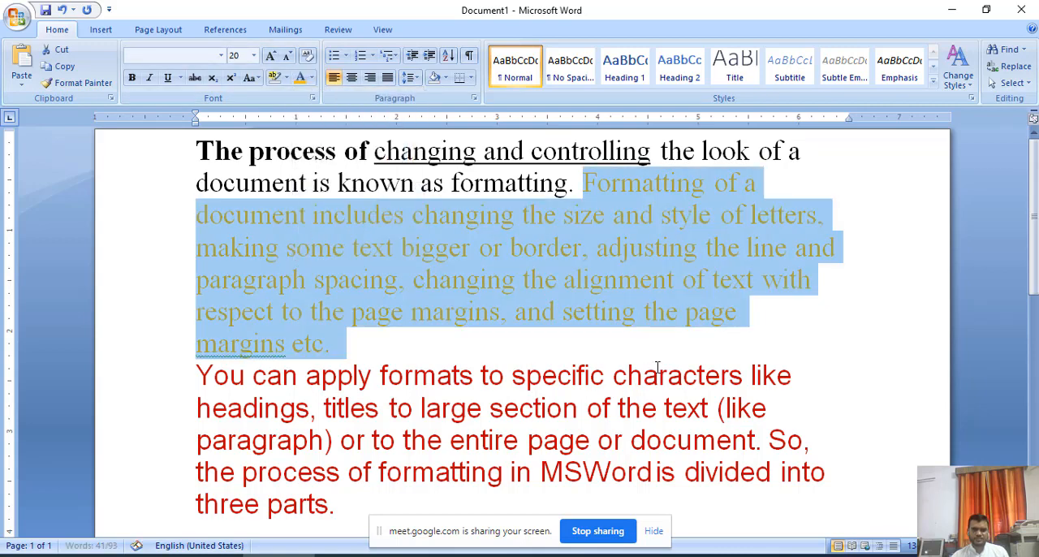
click(659, 376)
scroll(462, 320, down, 1)
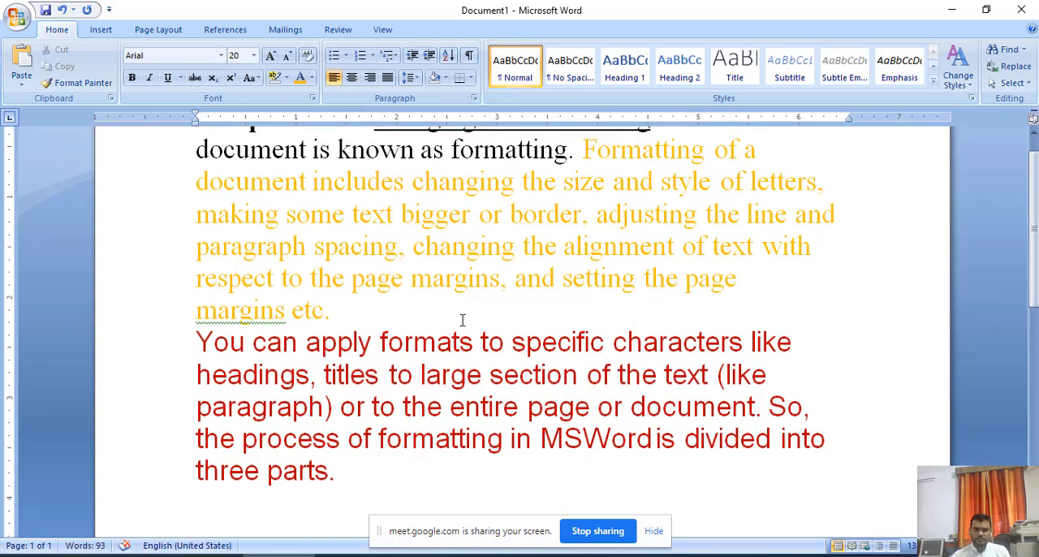
scroll(458, 320, up, 1)
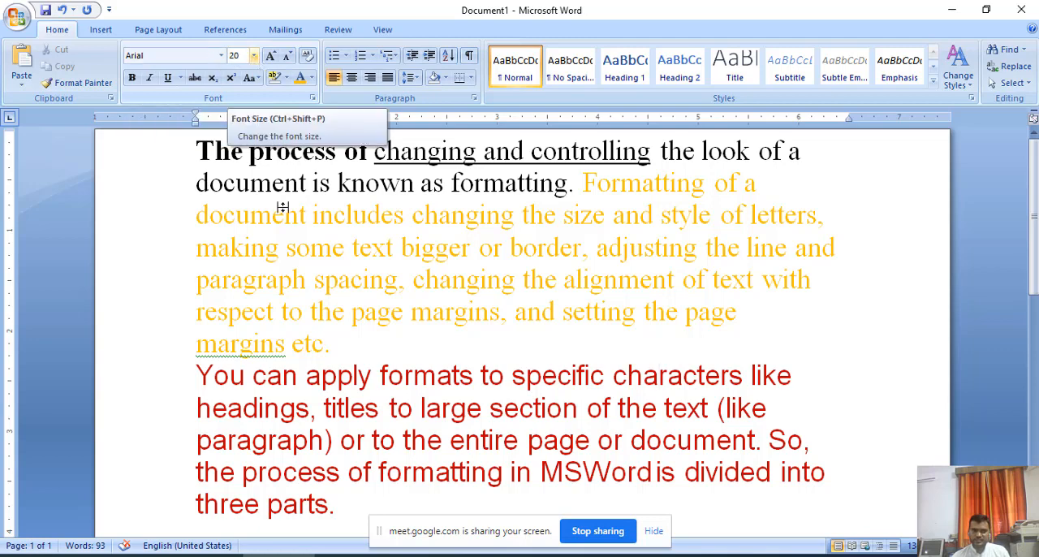
Preview larger font sizes on the whole second paragraph, and enlarge its text to 26 with Grow Font.
drag(195, 370, 348, 503)
click(253, 55)
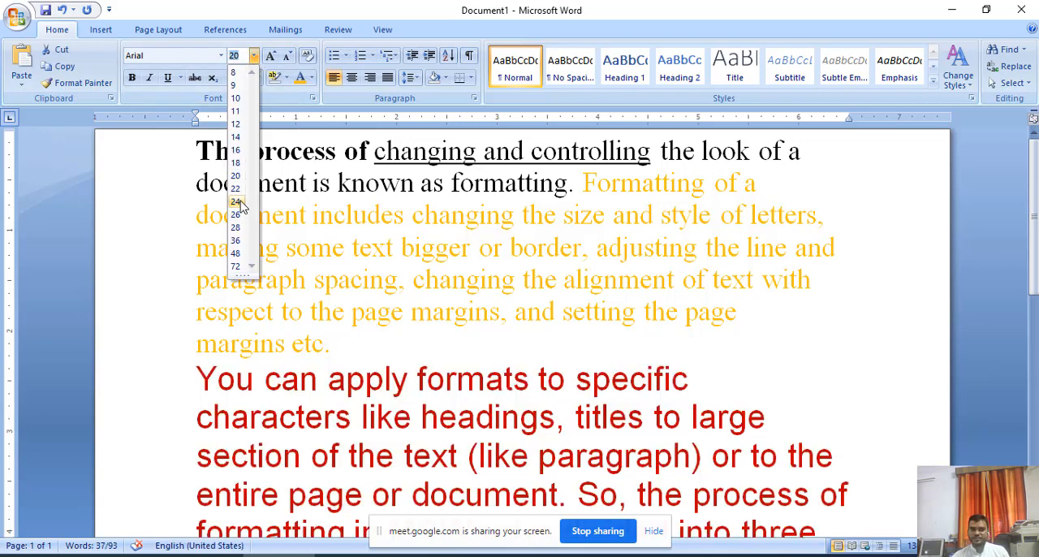
click(282, 88)
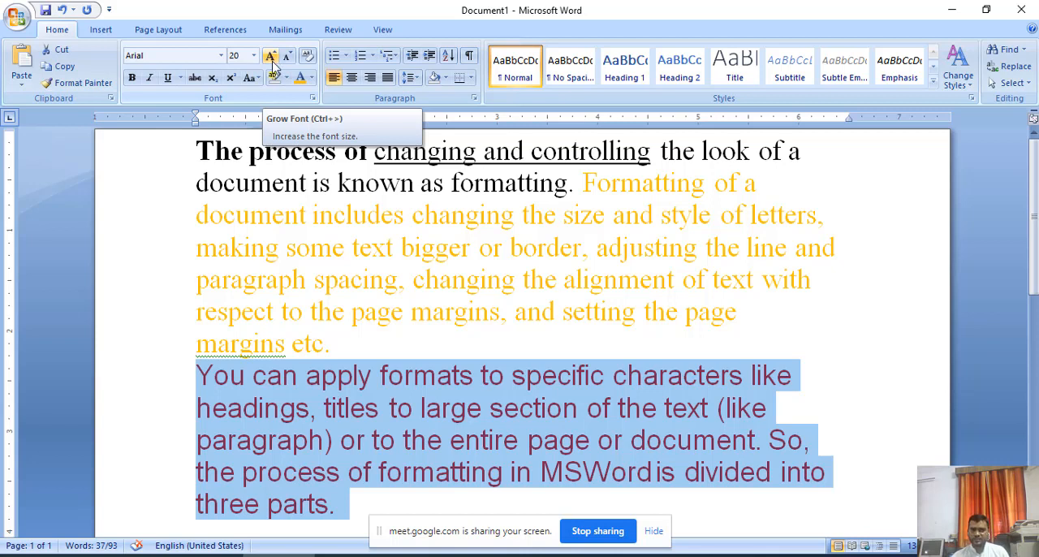
click(273, 62)
click(273, 62)
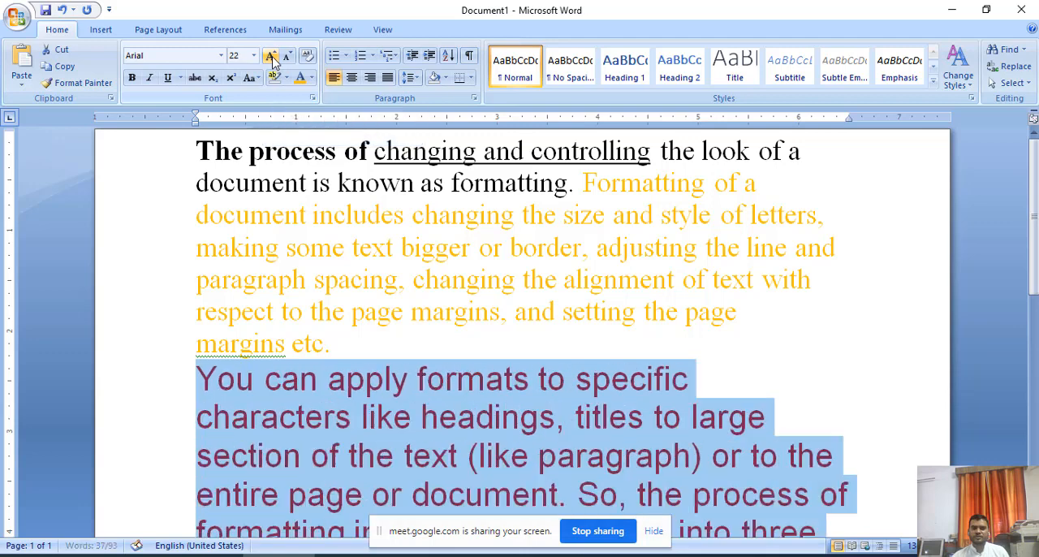
click(273, 61)
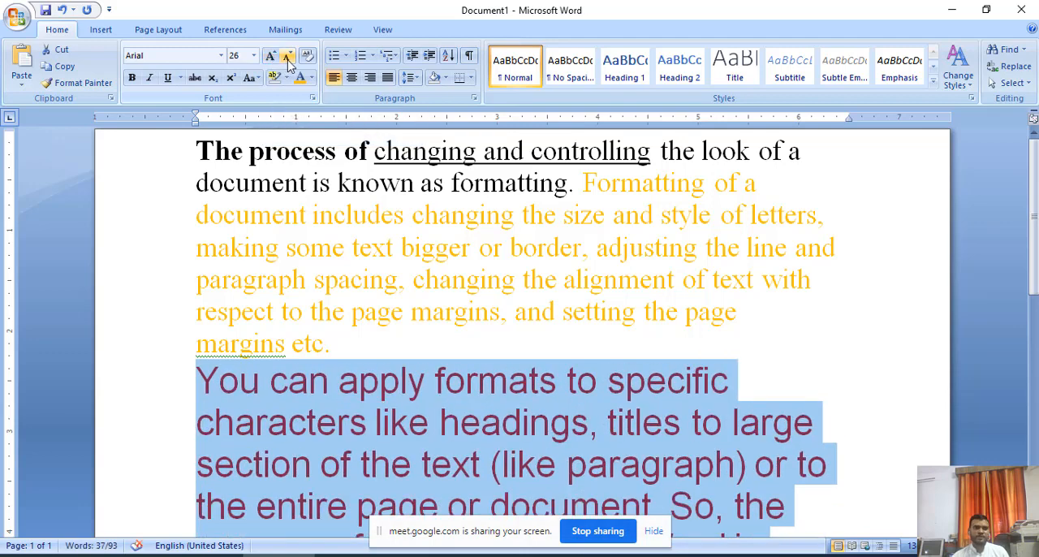
Reduce the second paragraph's text to size 18 with Shrink Font, and grow it back to 20.
click(288, 57)
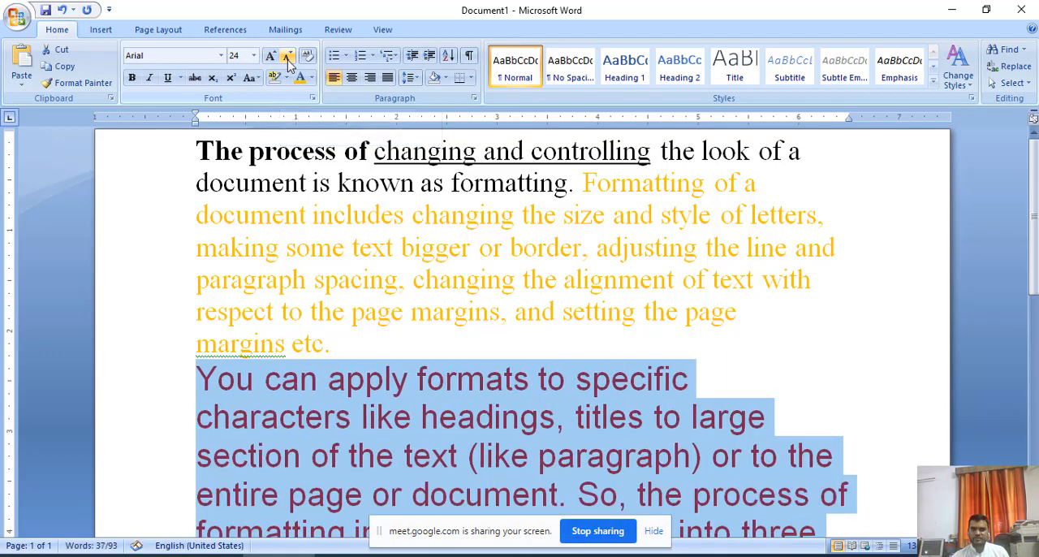
click(288, 57)
click(288, 57)
click(288, 57)
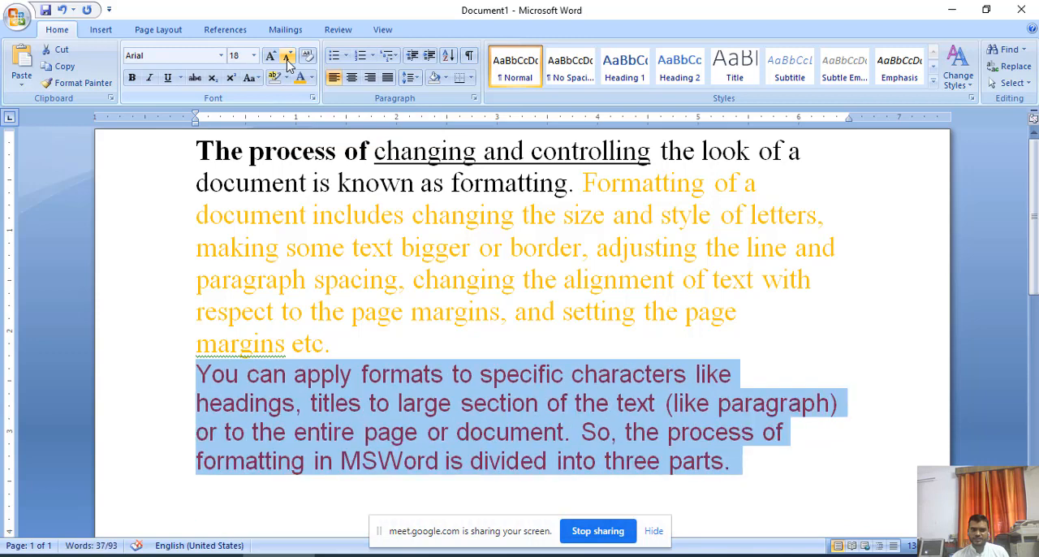
click(271, 56)
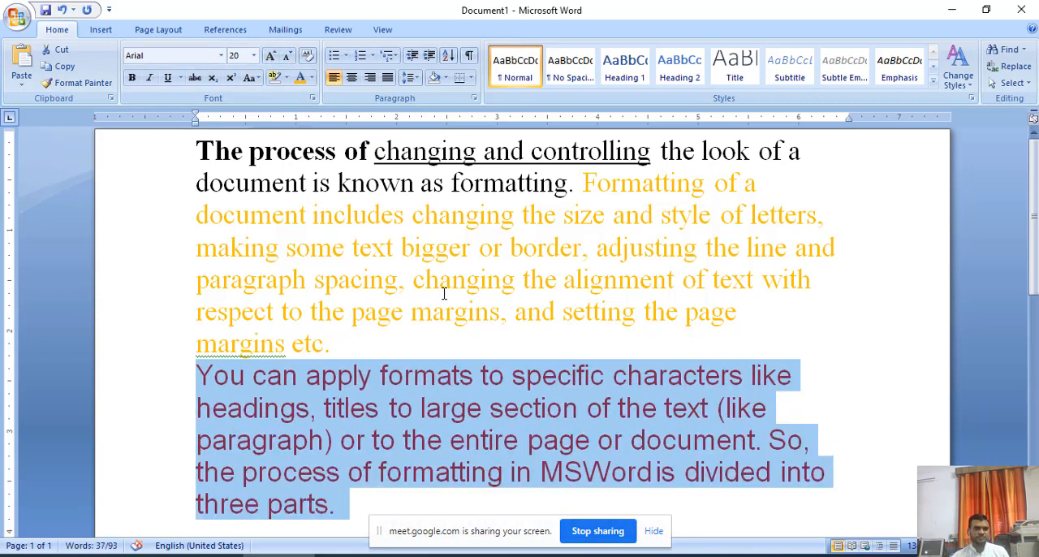
click(442, 288)
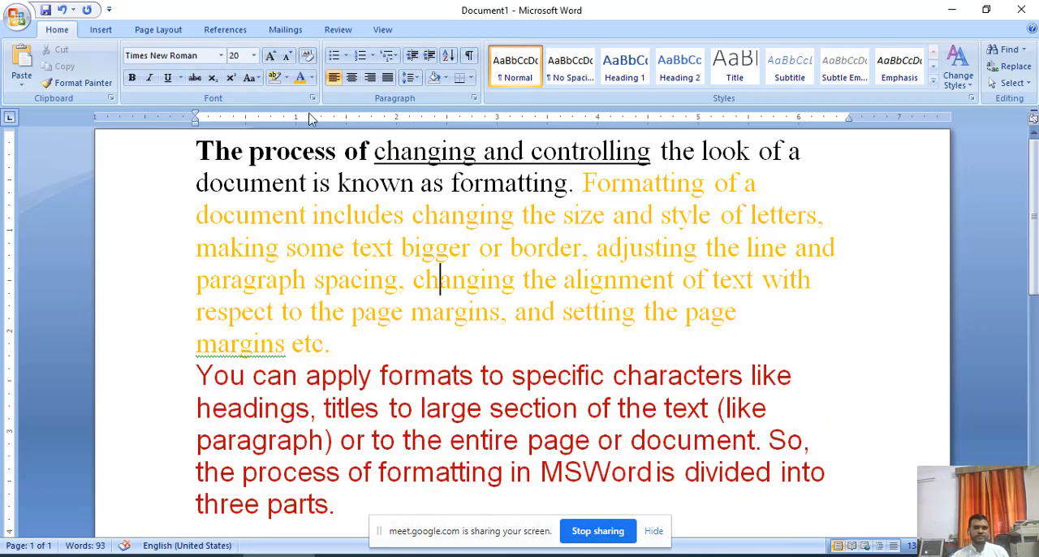
Highlight the whole second paragraph, from "You can apply formats" to "three parts.", in turquoise.
click(287, 79)
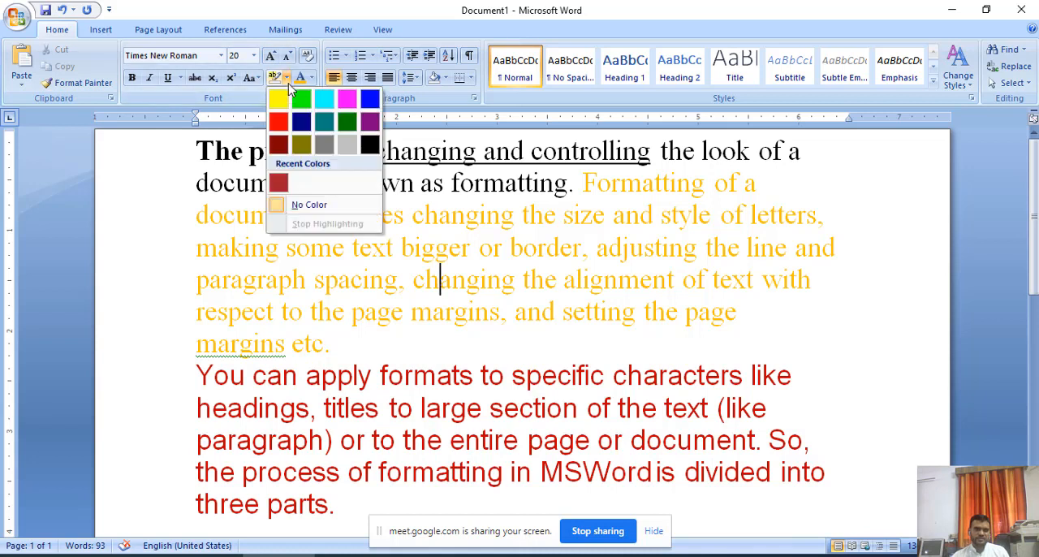
click(559, 288)
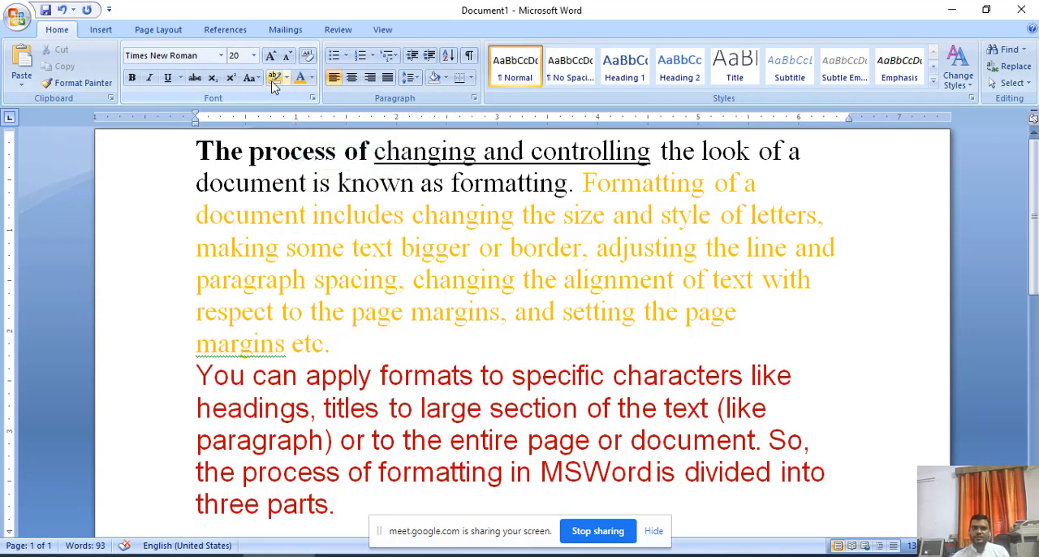
click(354, 375)
drag(197, 375, 337, 506)
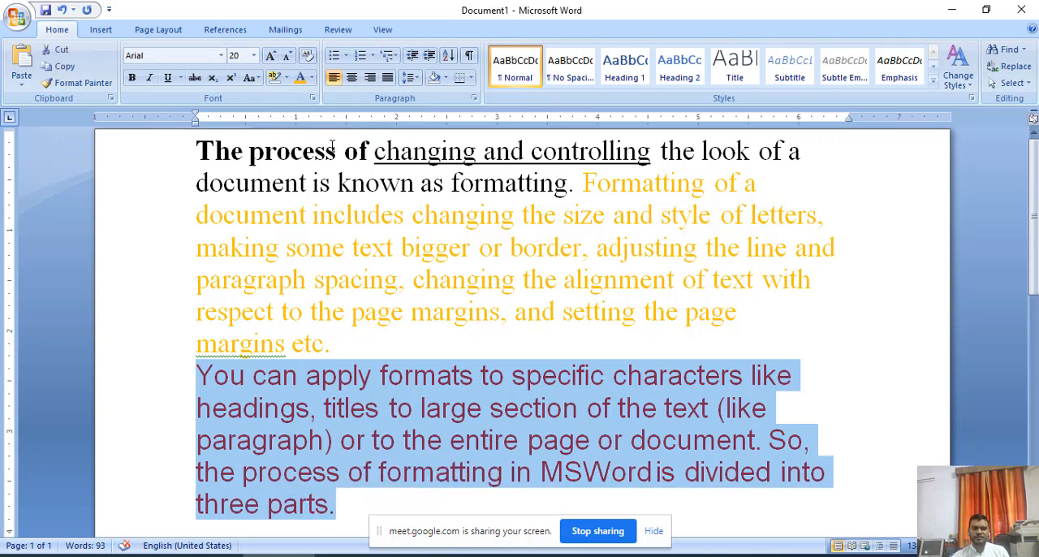
click(286, 78)
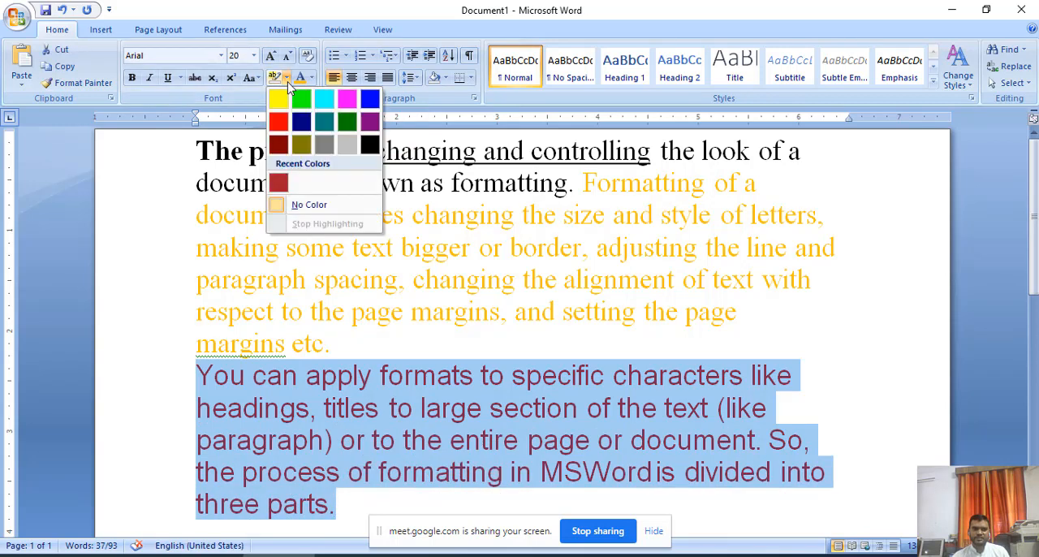
click(278, 99)
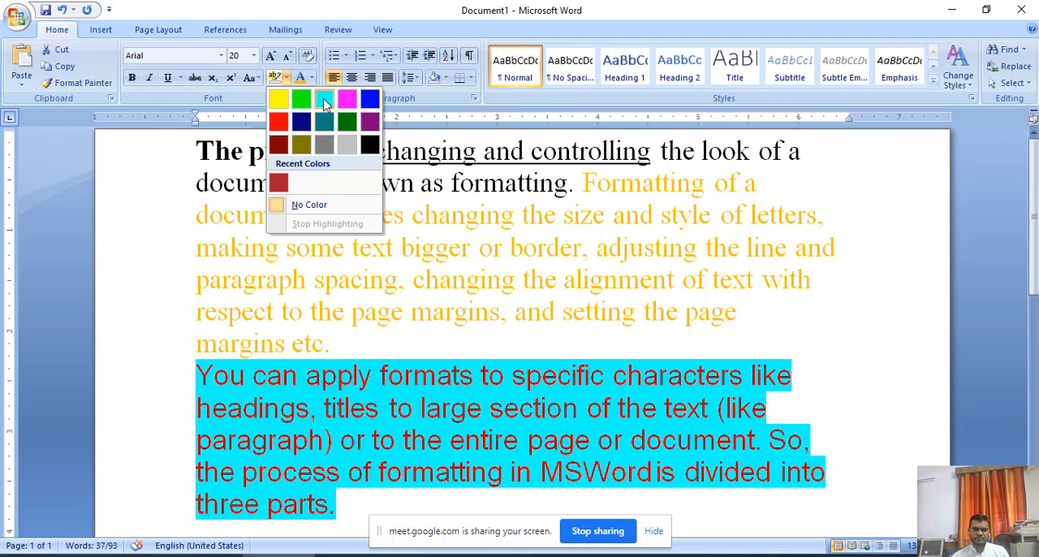
click(323, 101)
click(476, 353)
scroll(477, 354, down, 1)
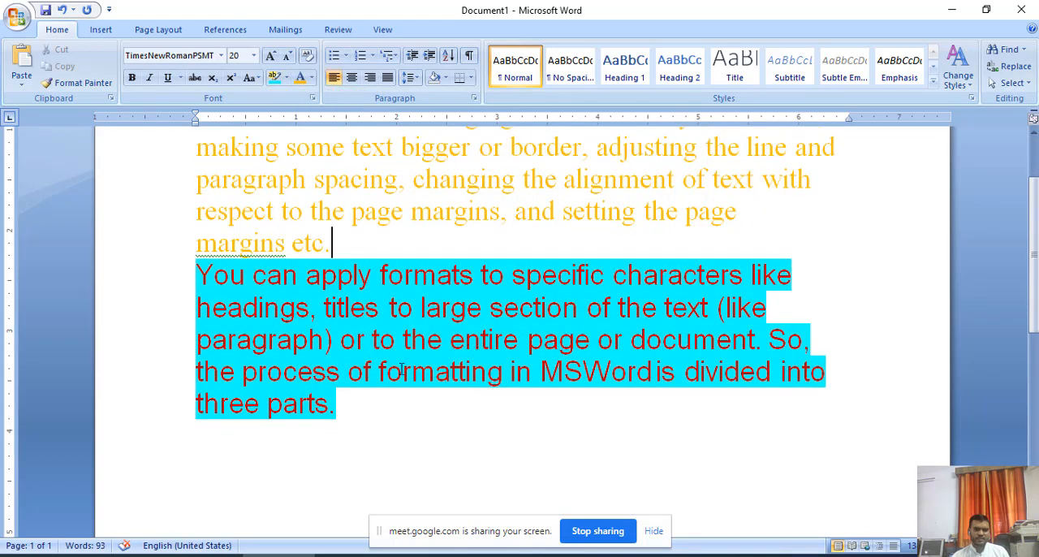
click(390, 412)
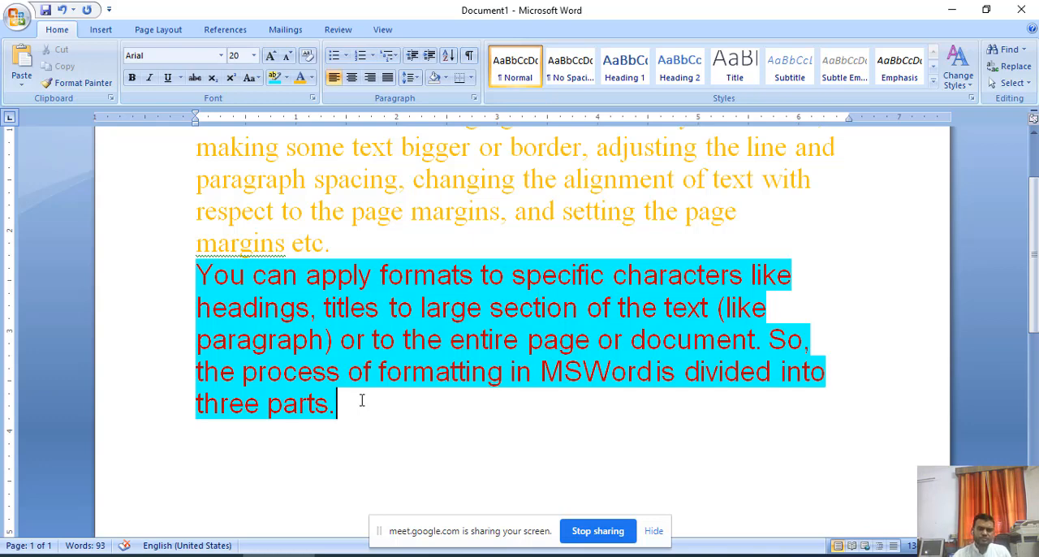
Highlight the words "bigger or border" in the first paragraph in dark blue.
scroll(361, 399, up, 1)
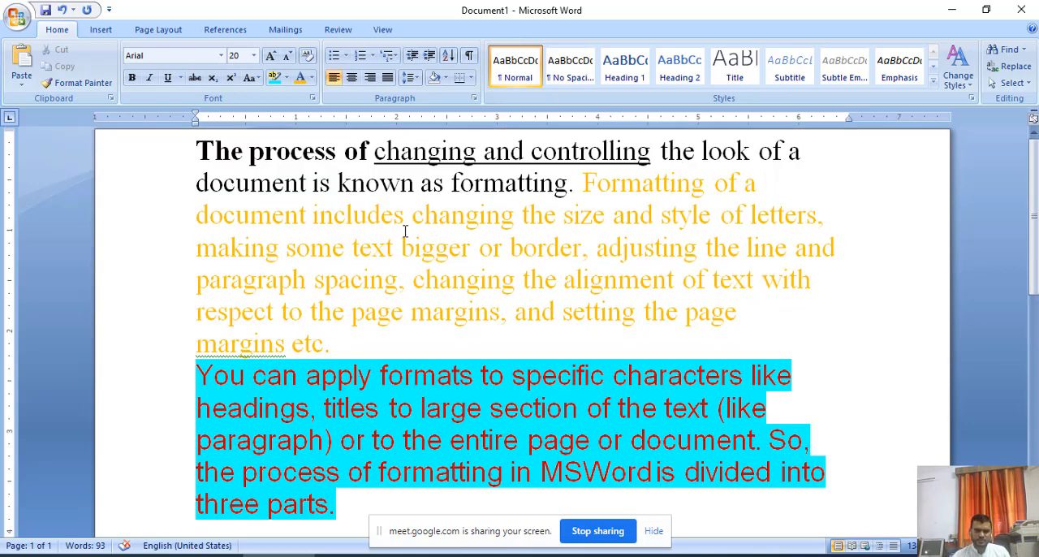
drag(403, 248, 562, 255)
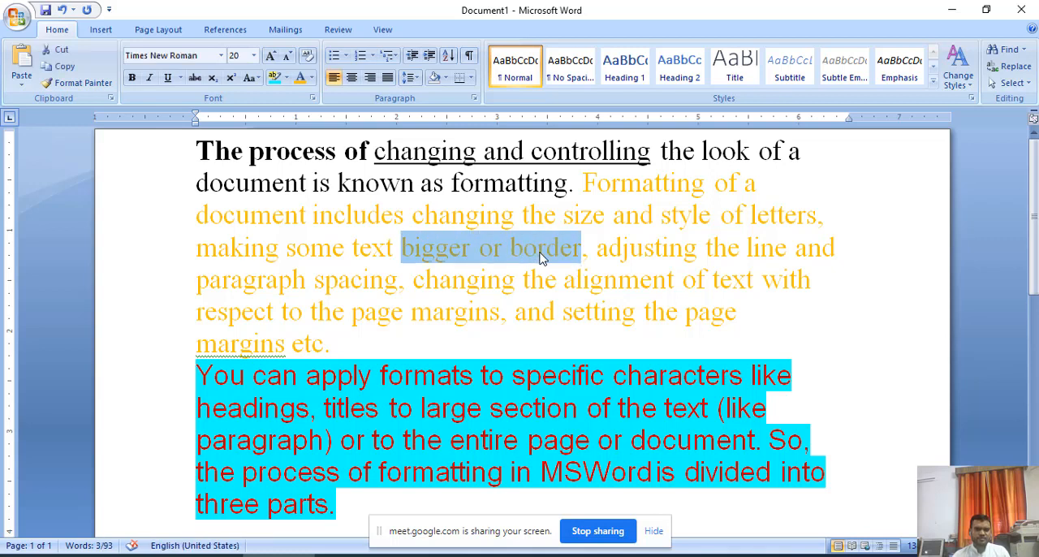
click(287, 78)
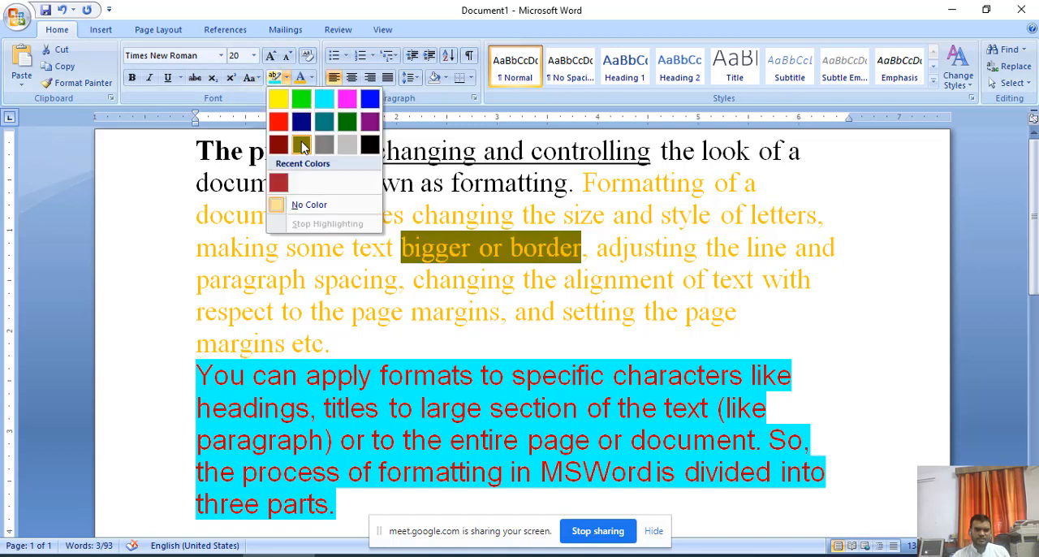
click(301, 123)
click(800, 376)
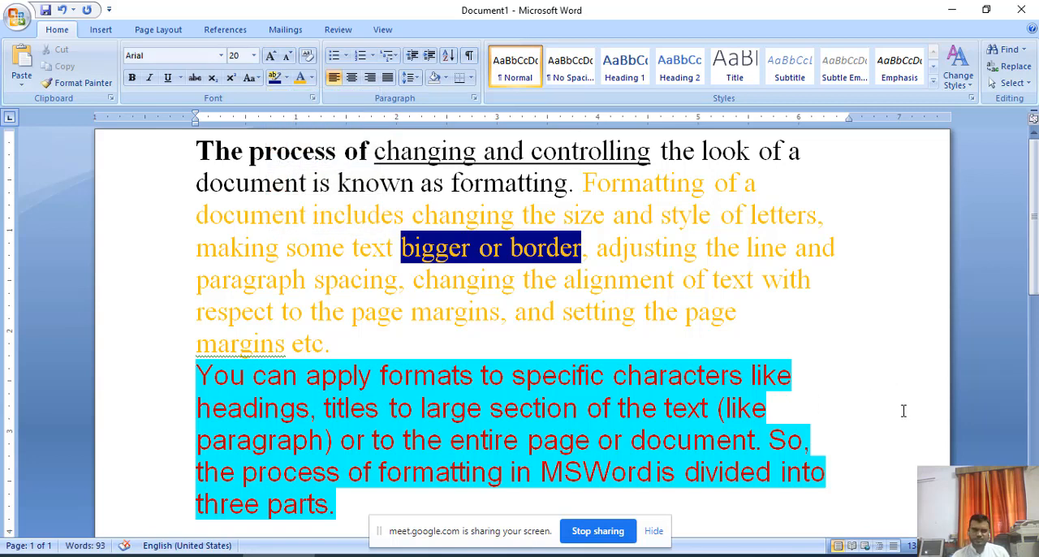
click(311, 246)
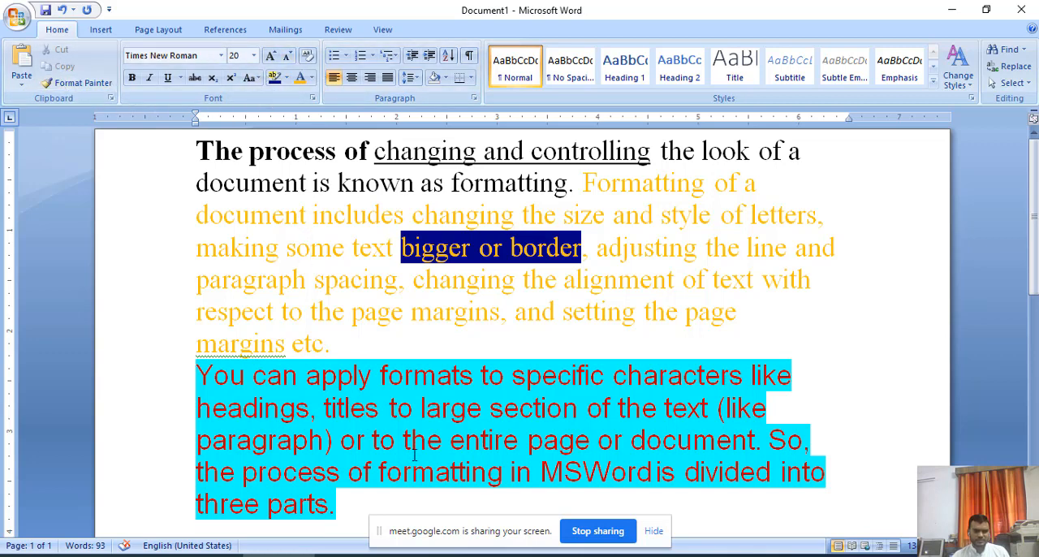
Switch to Chapter 7 class 6.pdf in Acrobat Reader and read up to the section "How can we change the Font style?".
key(alt+Tab)
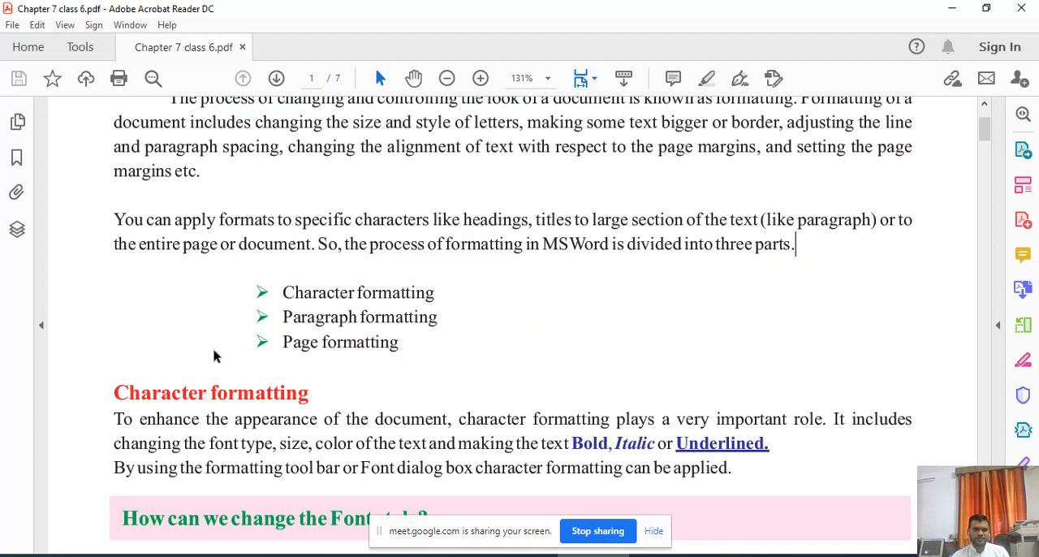
scroll(226, 373, down, 2)
scroll(226, 374, down, 7)
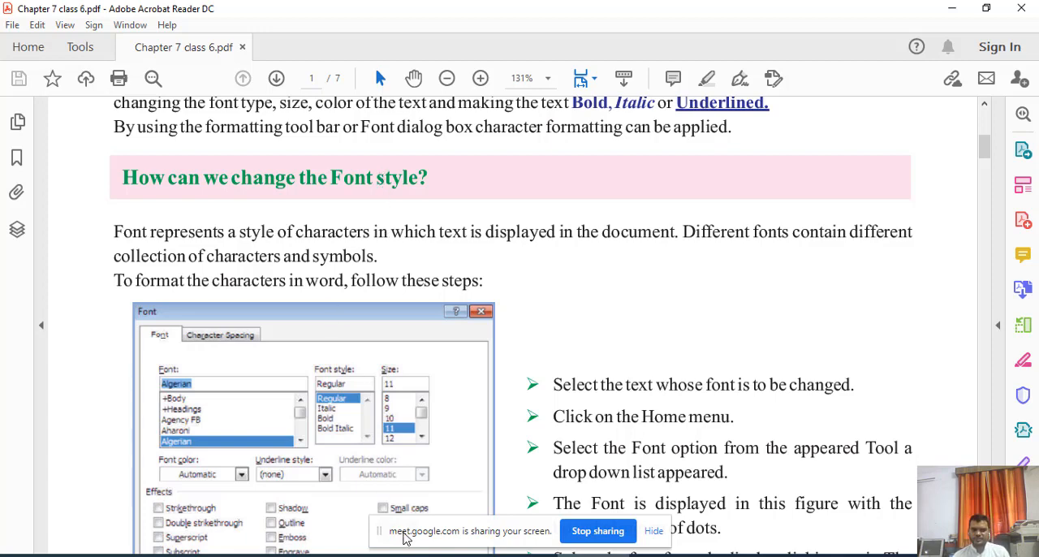
Return to Word, select the line "respect to the page margins, and setting the page", and show the available fonts.
click(296, 556)
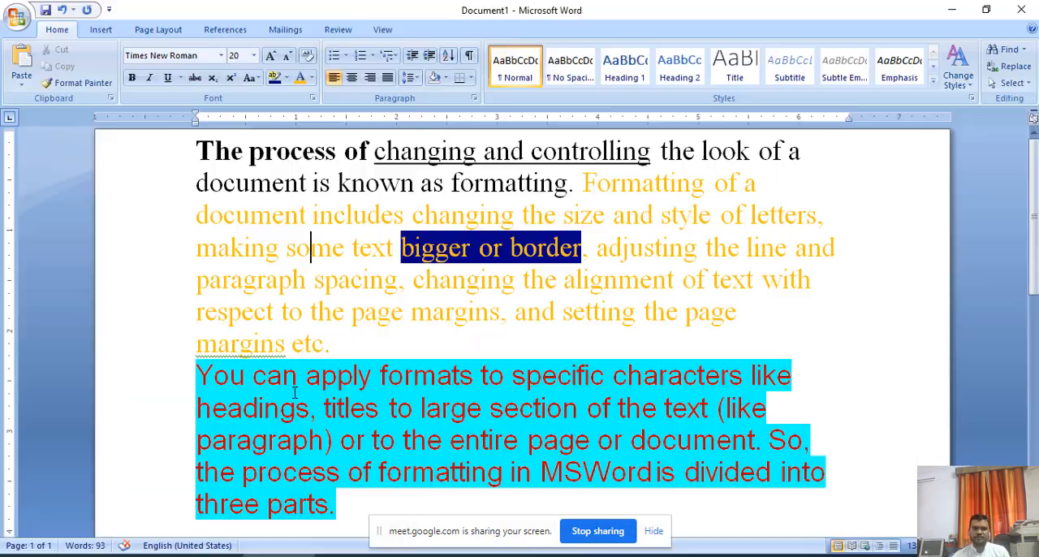
click(221, 56)
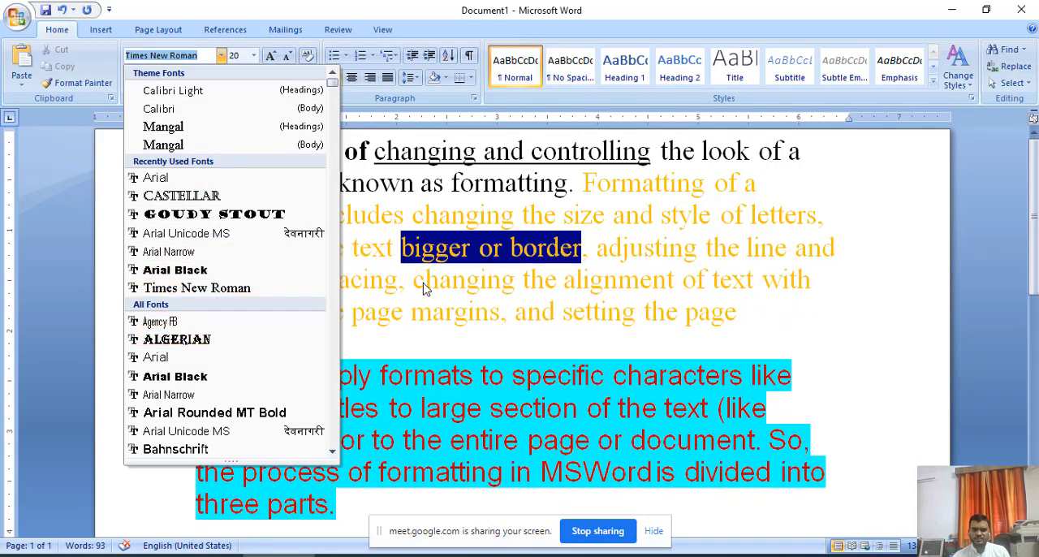
click(634, 349)
drag(722, 314, 238, 313)
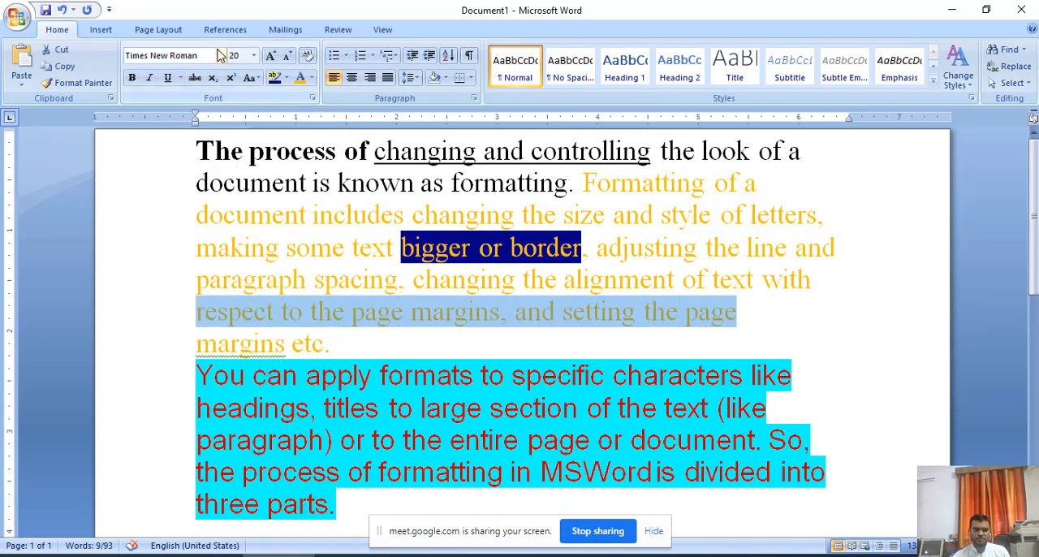
click(221, 55)
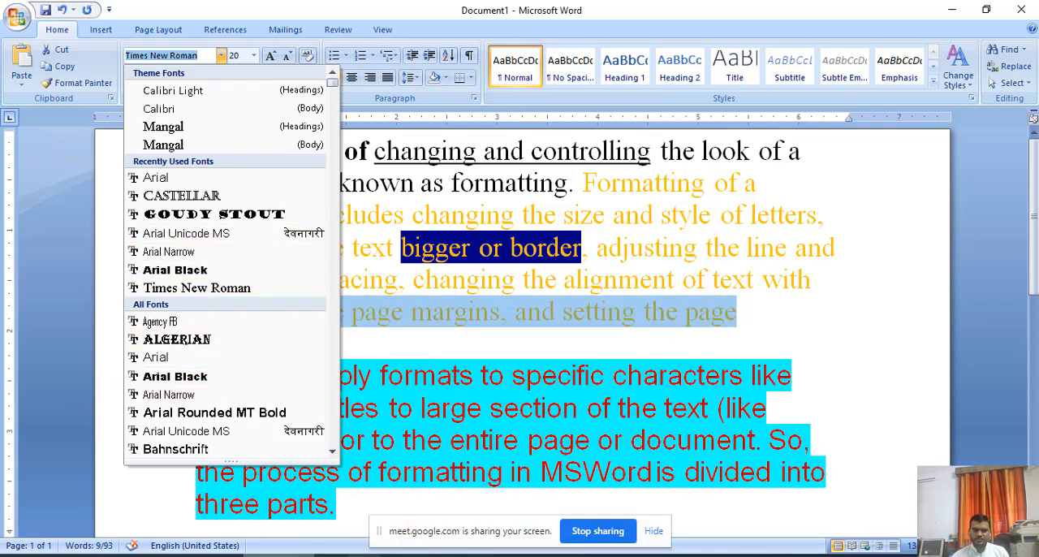
Switch to the PDF in Acrobat Reader and read the steps for changing the font style.
click(594, 556)
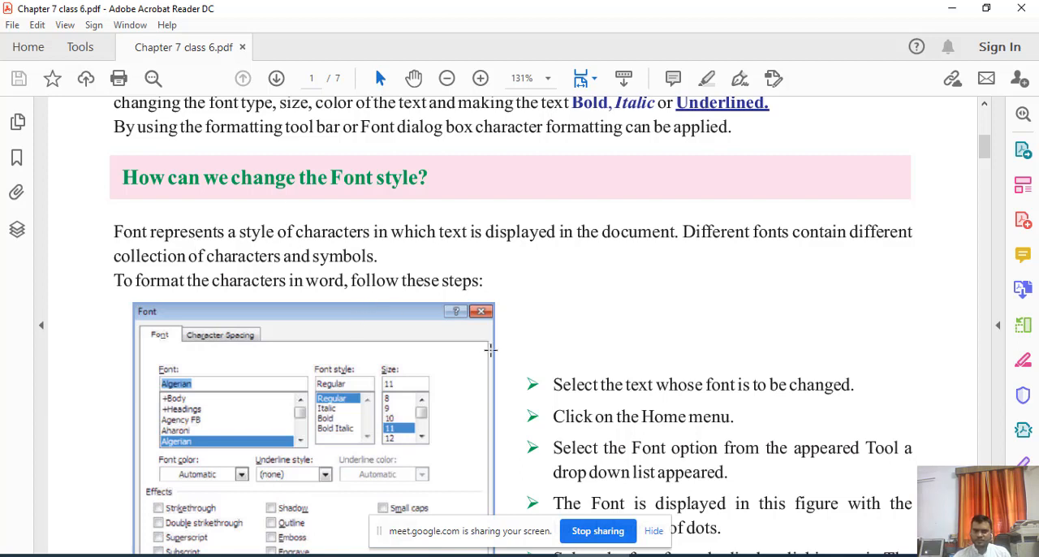
scroll(489, 349, down, 1)
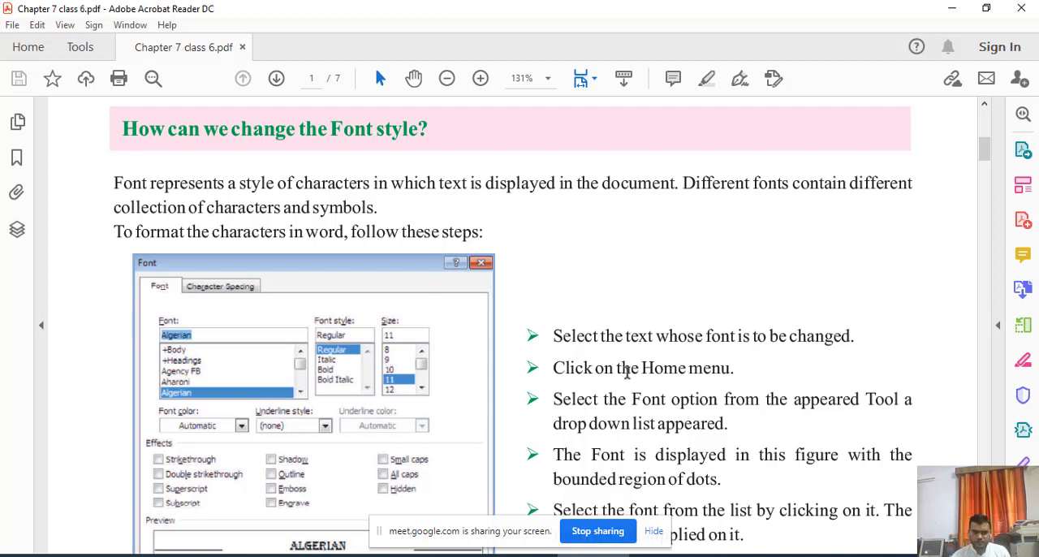
scroll(624, 415, down, 1)
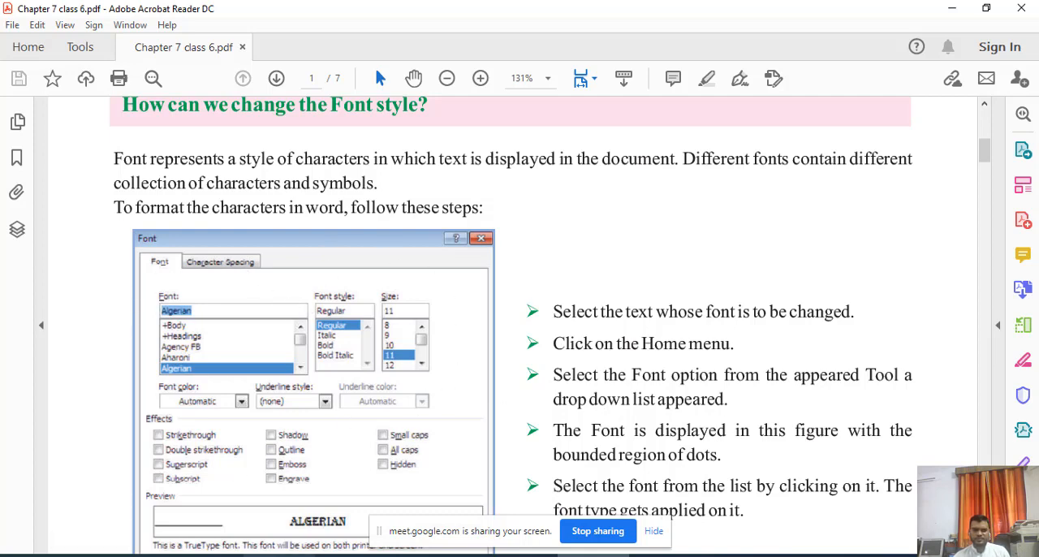
Switch back to Word and select "the look of a" in the first paragraph.
key(alt+Tab)
click(378, 356)
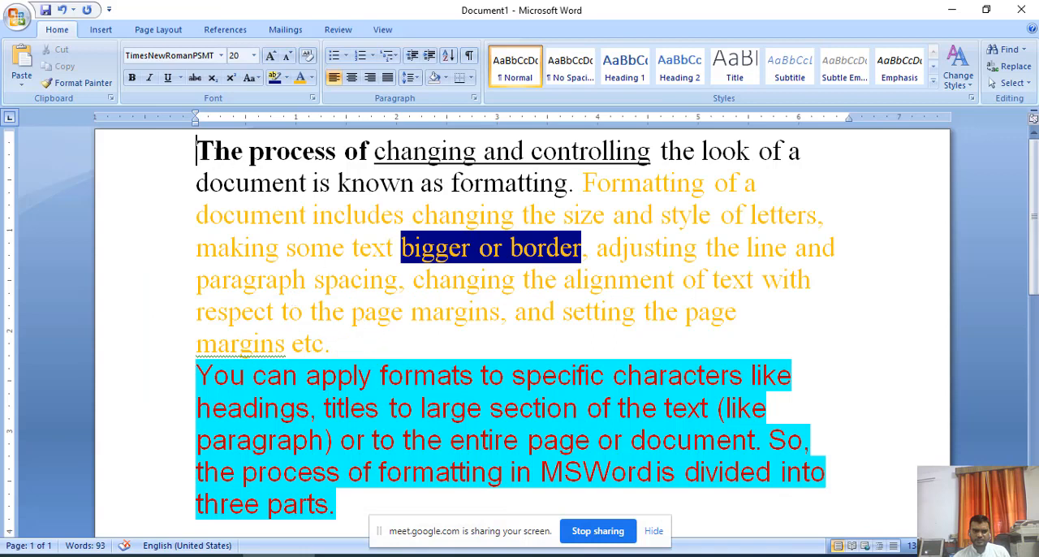
key(shift+Right)
key(shift+Right)
key(shift+Right)
drag(666, 151, 808, 153)
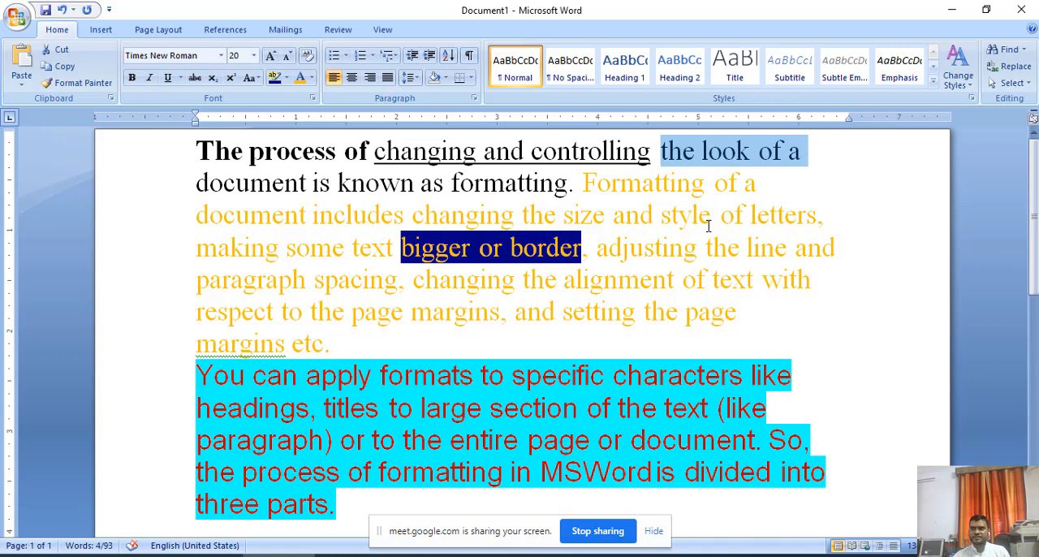
click(313, 98)
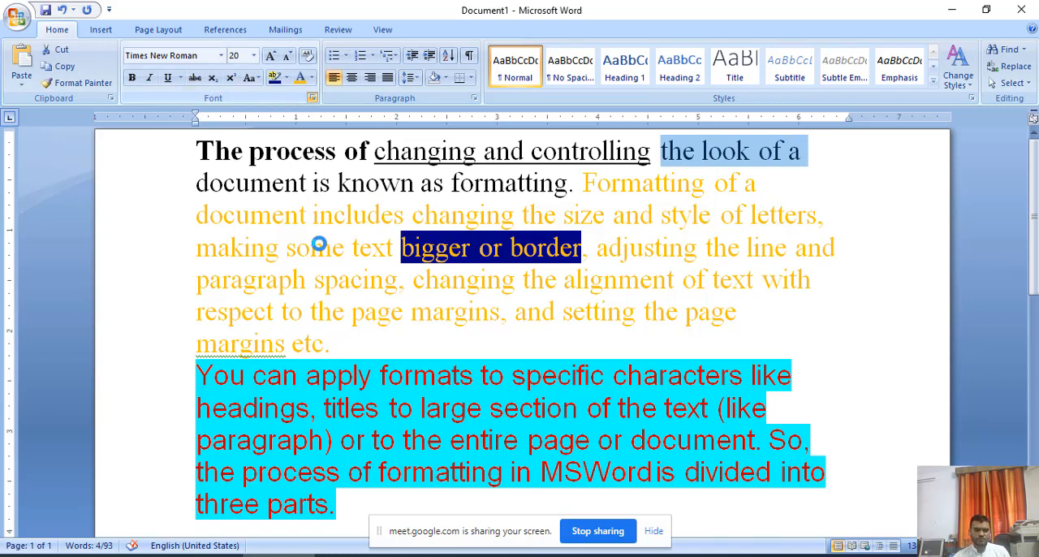
drag(484, 75, 151, 90)
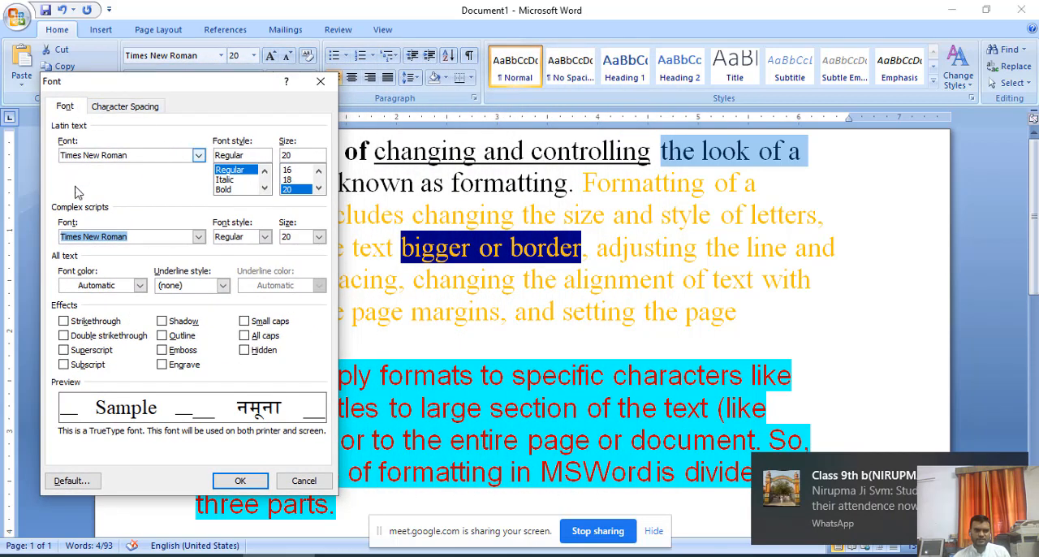
click(199, 237)
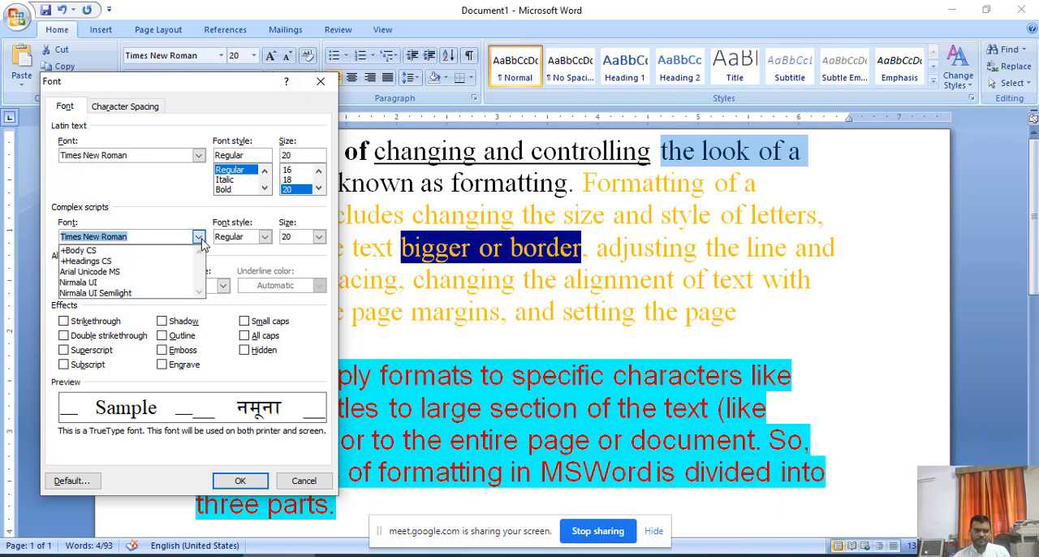
click(201, 293)
click(201, 291)
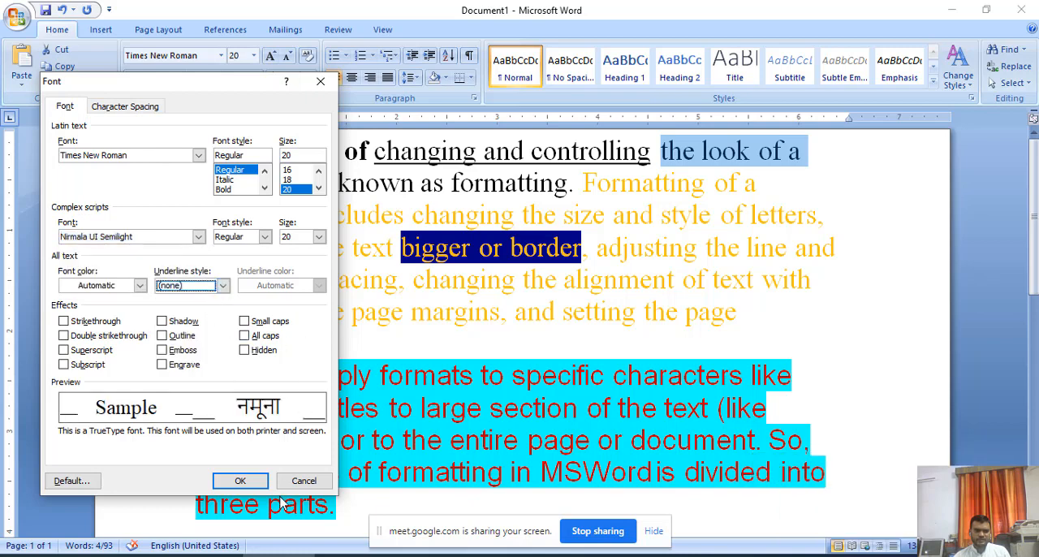
click(303, 482)
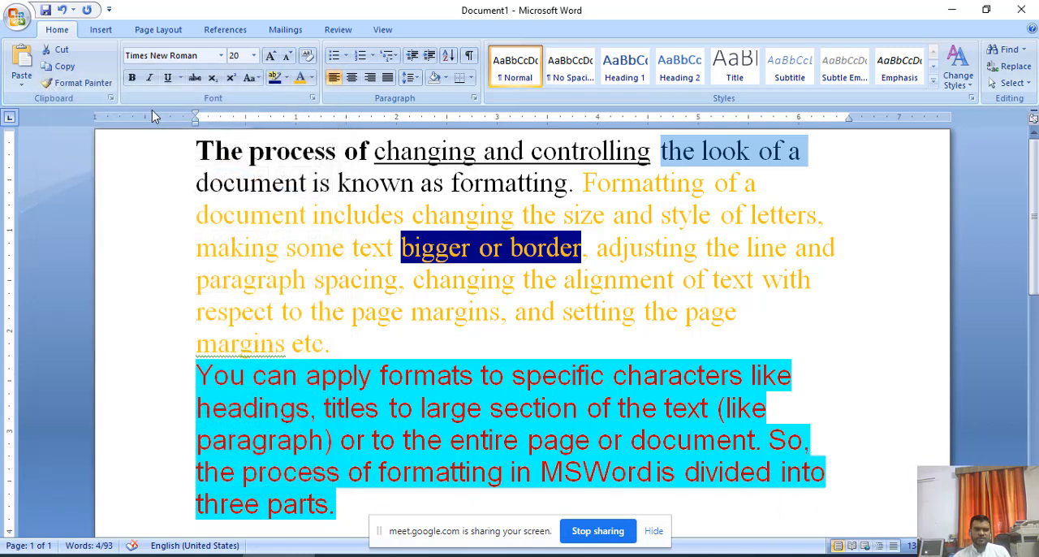
Change the font of the selected words "the look of a" to Algerian, and clear the selection.
click(220, 56)
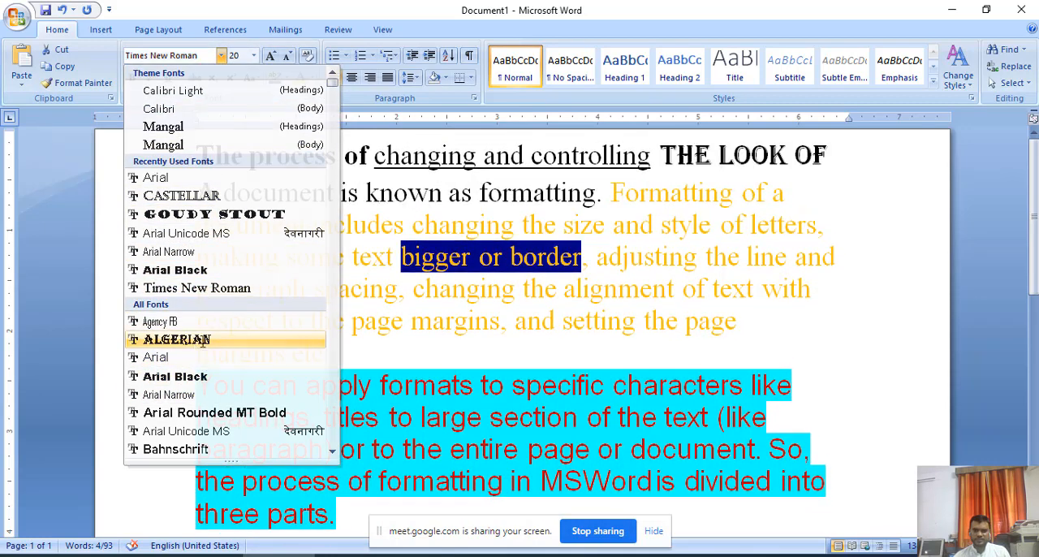
click(195, 341)
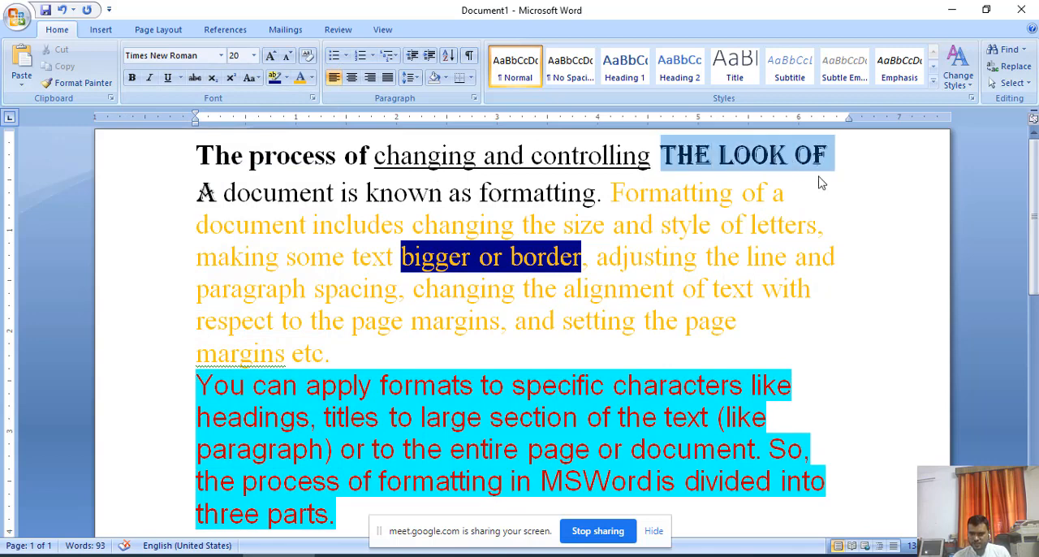
click(809, 257)
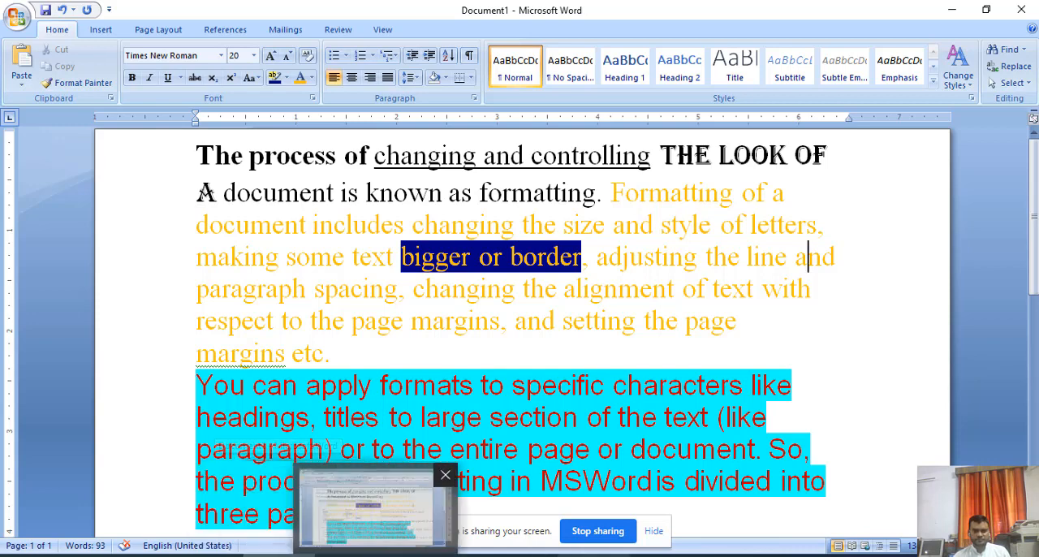
Switch to the PDF in Acrobat Reader and read from the font style steps to the section "How can we change the Font Size?".
click(365, 555)
scroll(511, 360, down, 2)
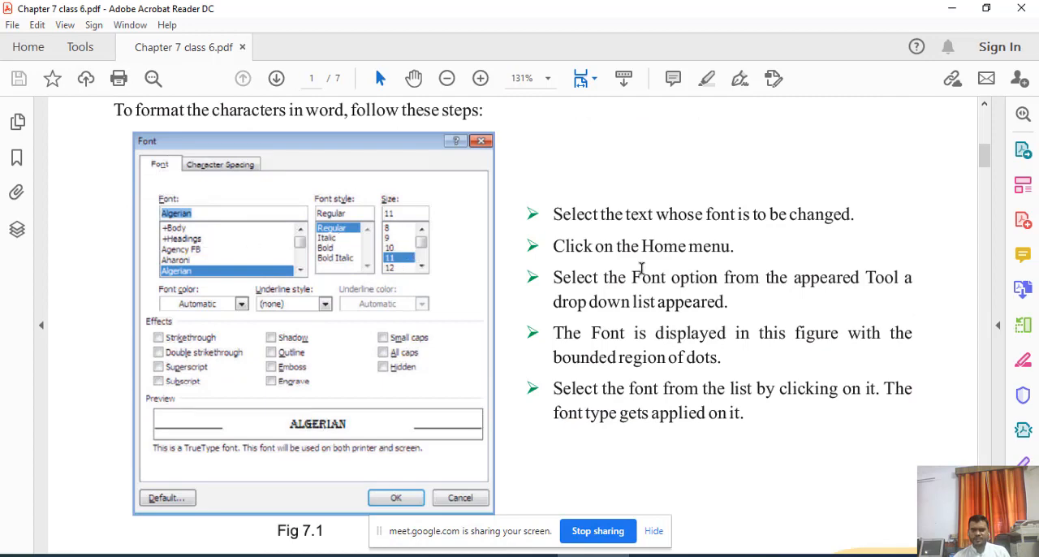
scroll(698, 374, down, 7)
scroll(672, 371, down, 3)
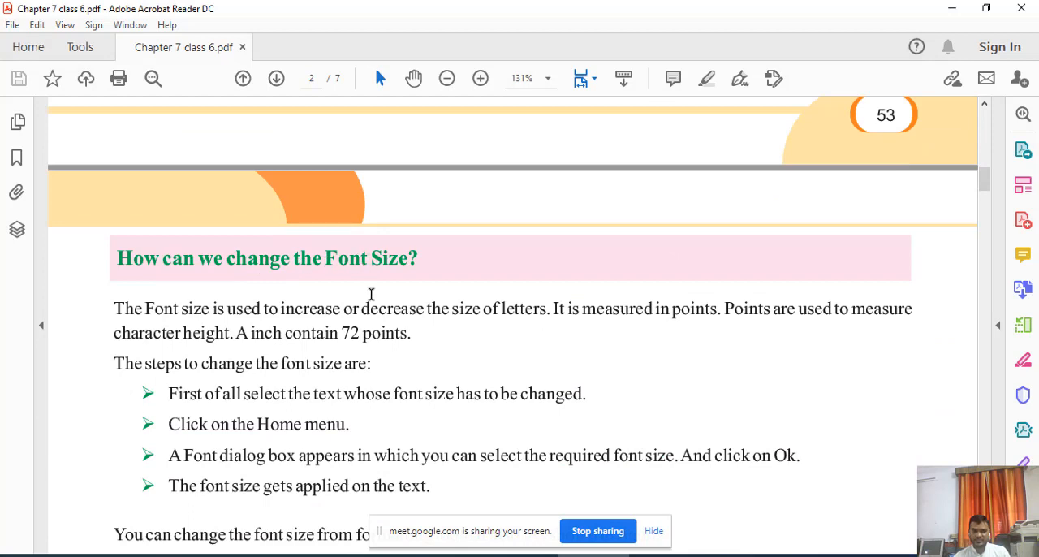
scroll(397, 329, up, 1)
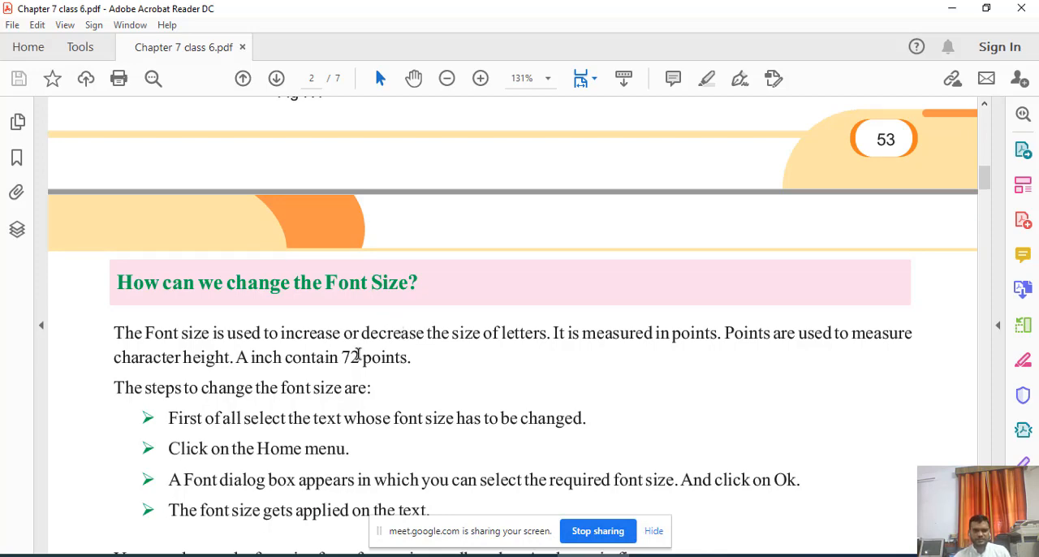
Return to Word and preview font size 72 on the second paragraph's first sentence without applying it.
key(alt+Tab)
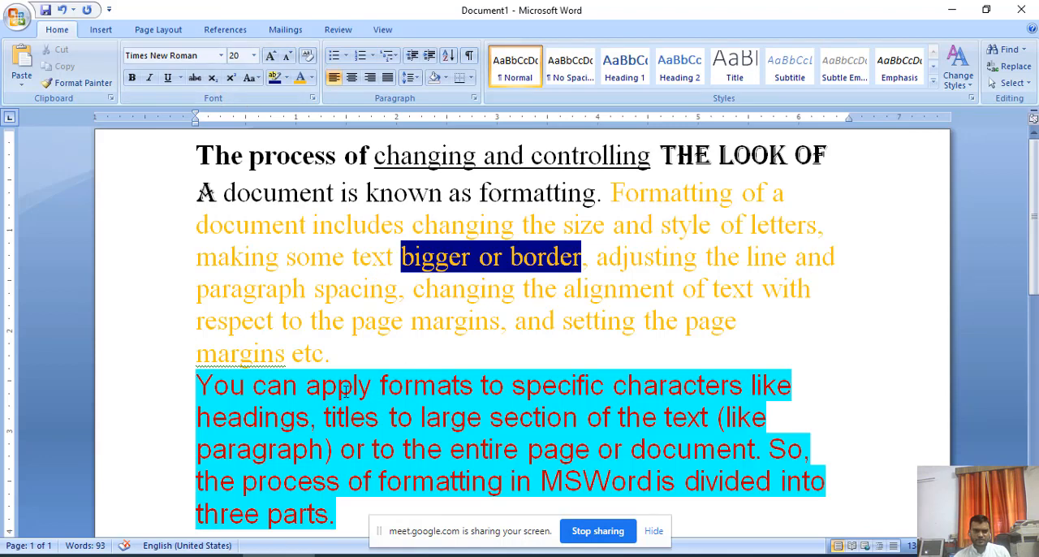
drag(201, 384, 772, 450)
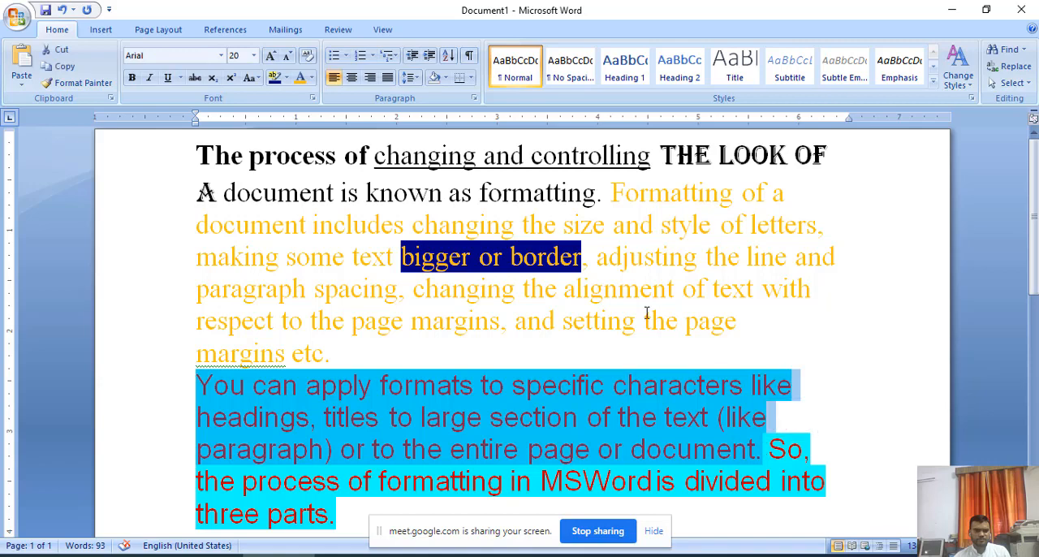
click(253, 56)
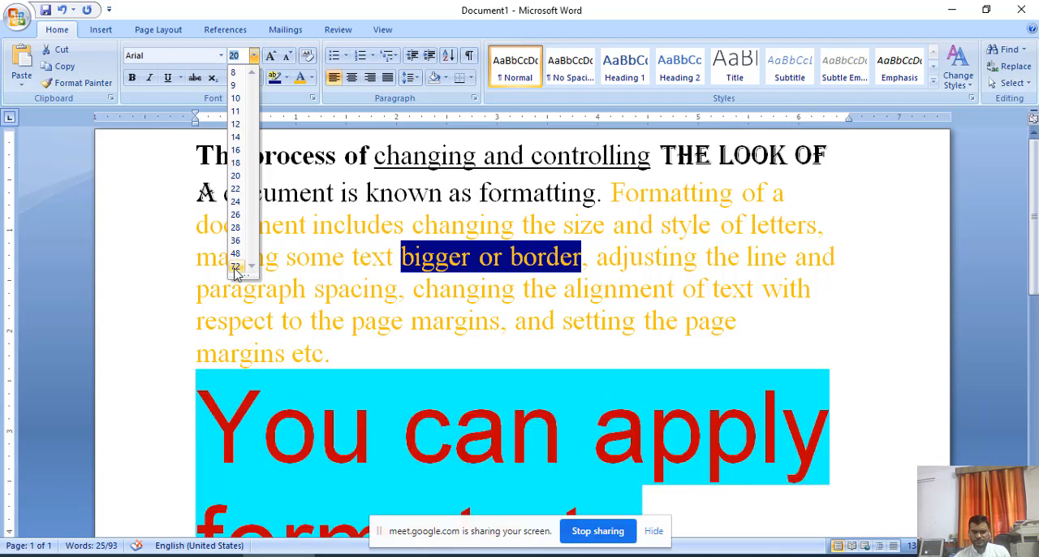
click(796, 332)
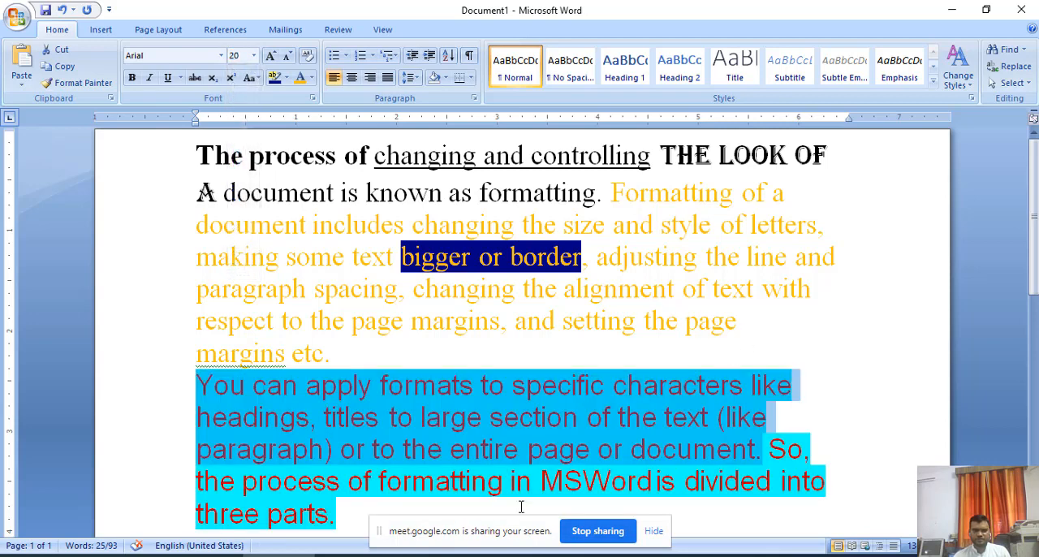
Switch to the PDF in Acrobat Reader and read the font size explanation through Fig 7.2, marking the word "points.".
key(alt+Tab)
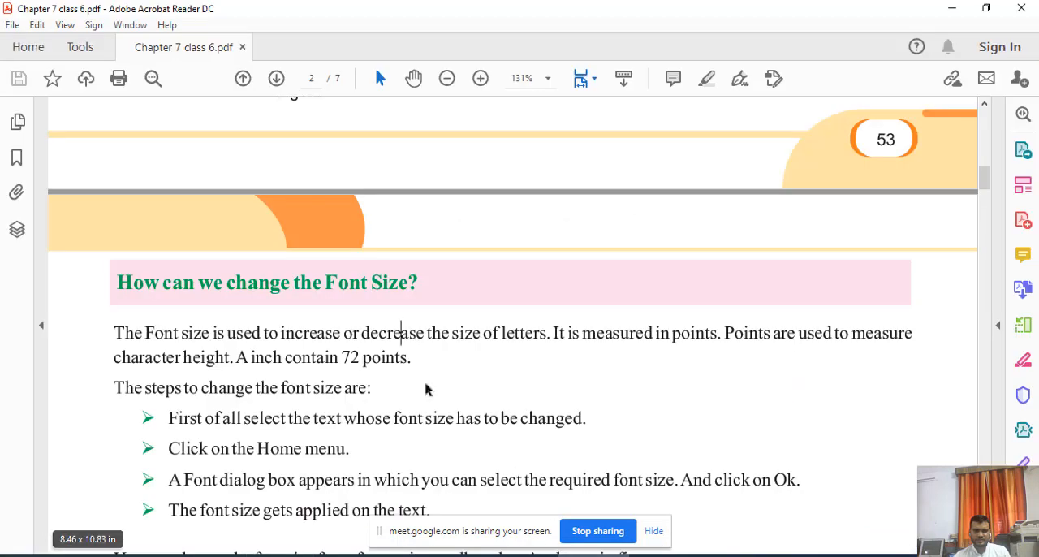
scroll(423, 370, down, 2)
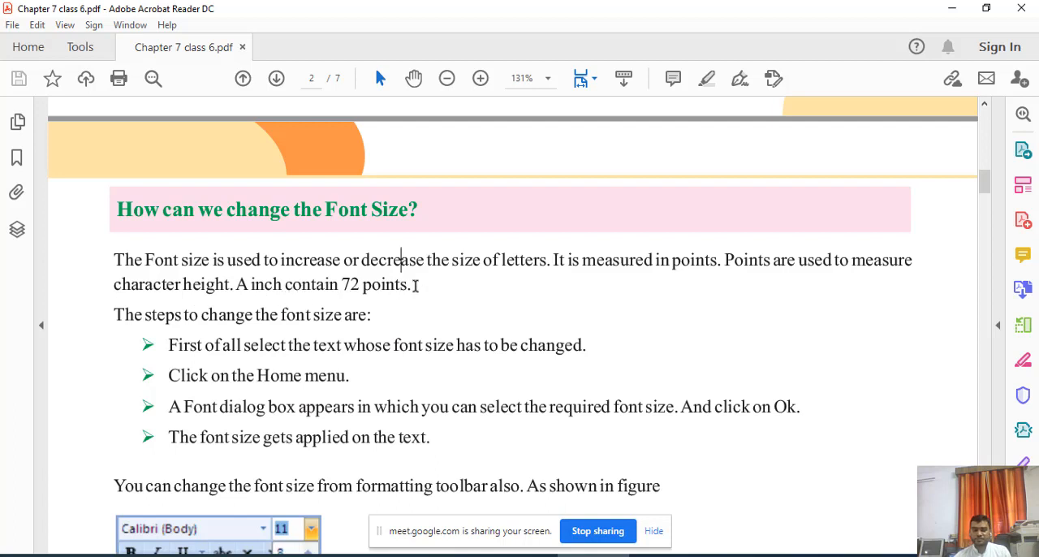
drag(414, 285, 358, 289)
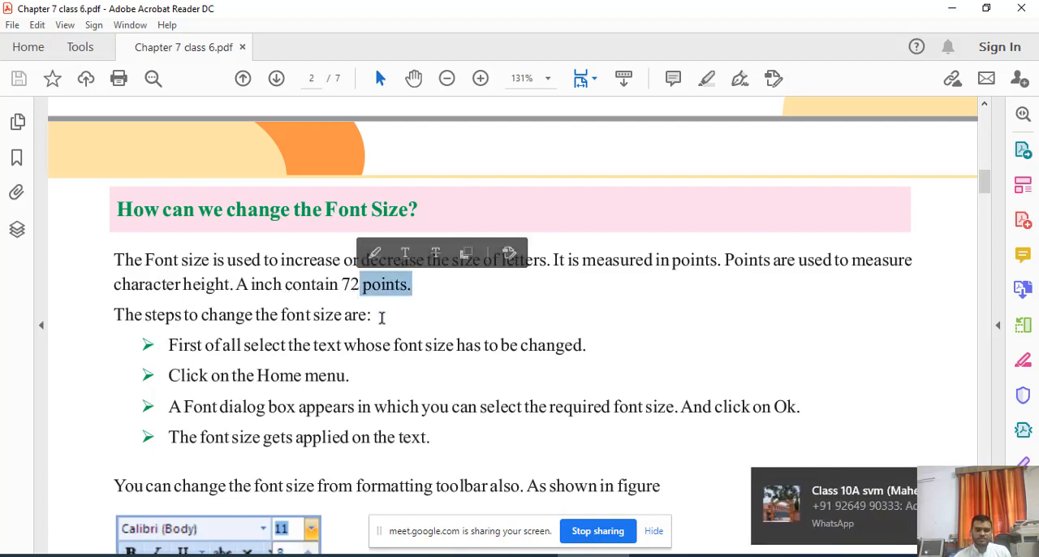
scroll(382, 318, down, 8)
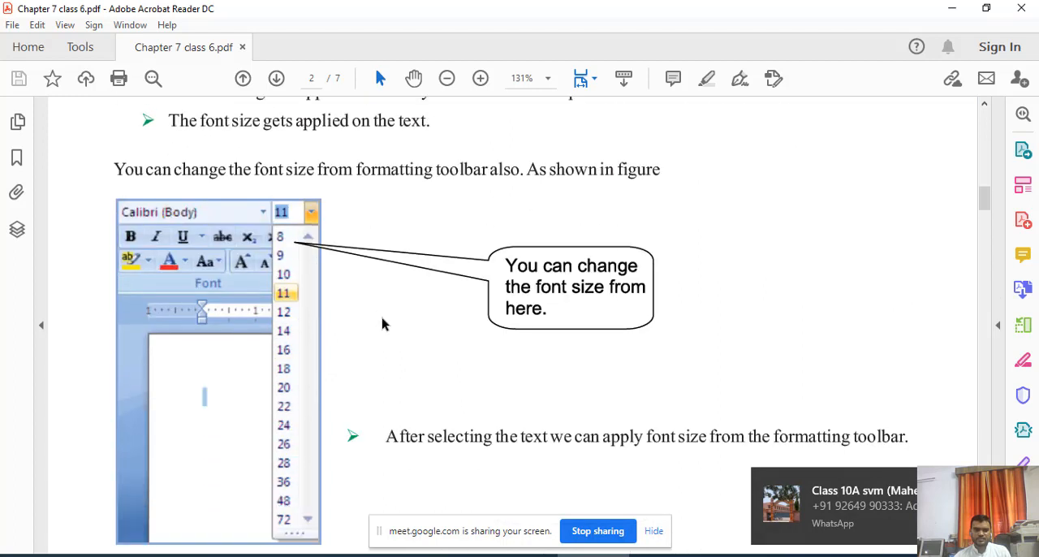
scroll(309, 370, down, 3)
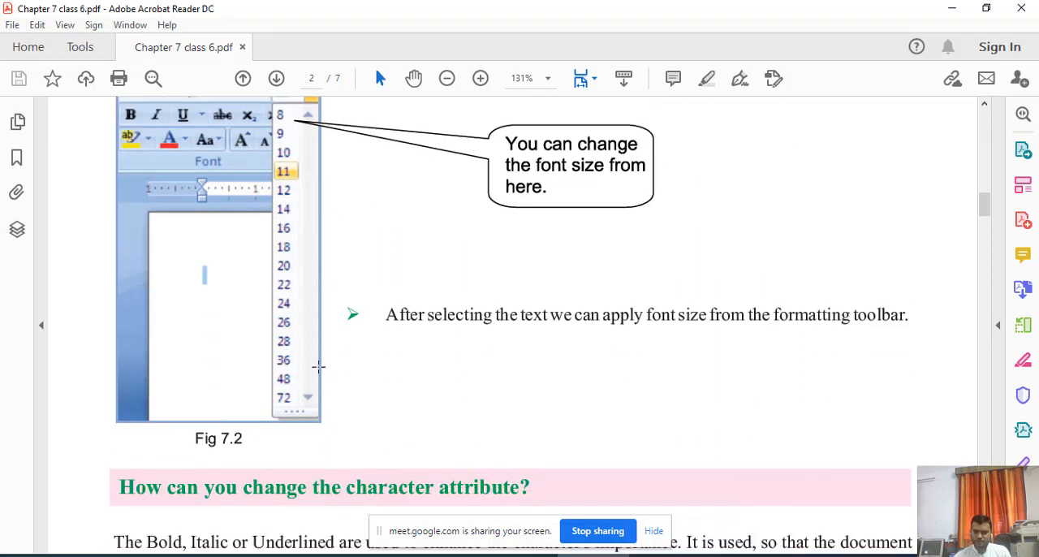
Read the PDF section "How can you change the character attribute?" through its steps for Bold, Italic or Underlined.
scroll(318, 367, down, 3)
scroll(317, 364, down, 3)
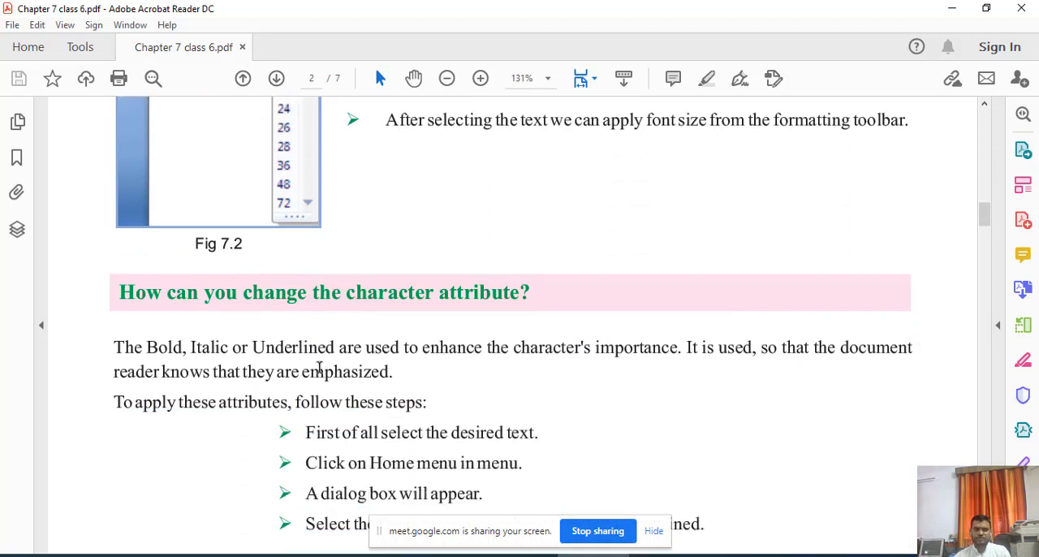
scroll(171, 304, down, 1)
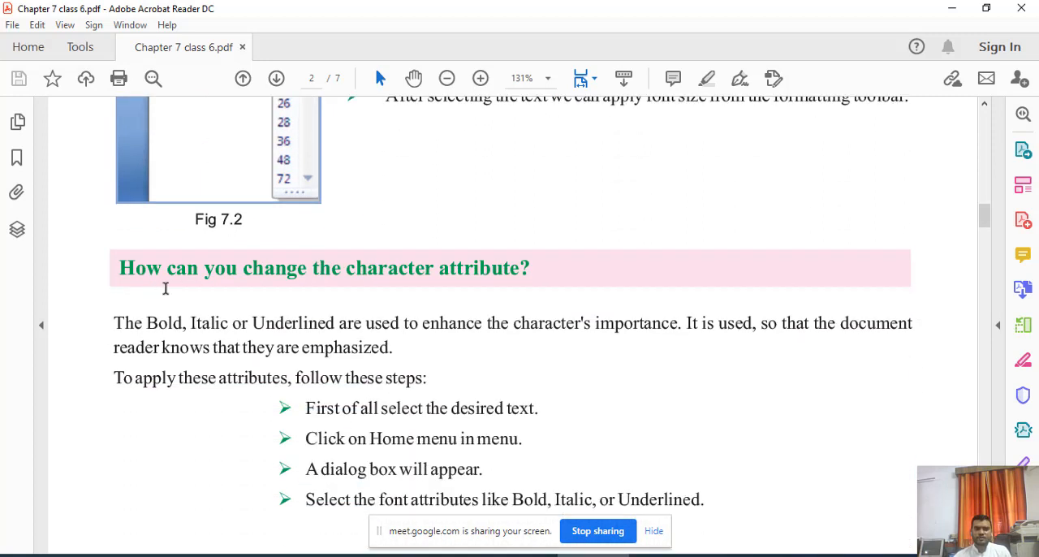
scroll(371, 282, down, 3)
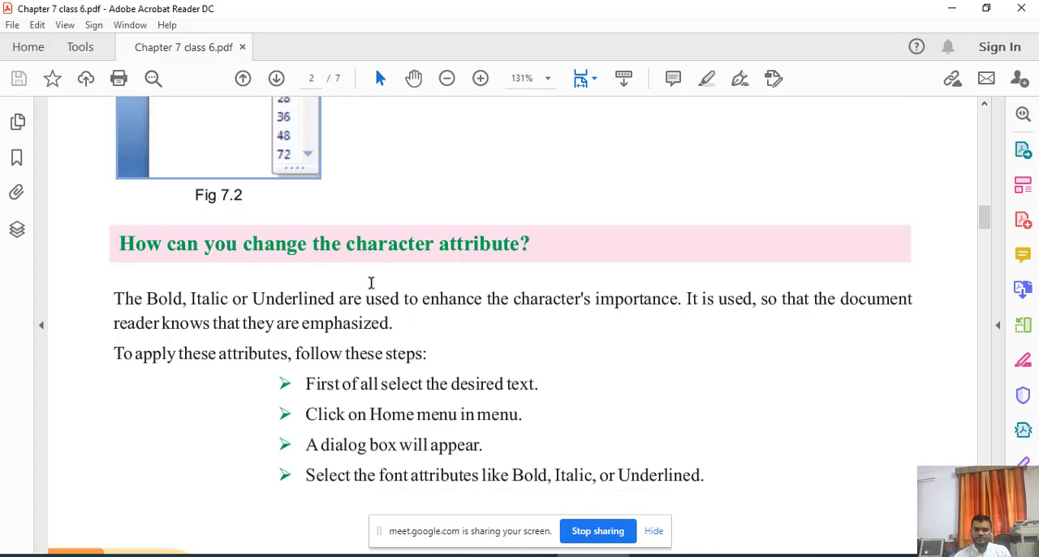
scroll(369, 280, up, 1)
scroll(369, 281, down, 3)
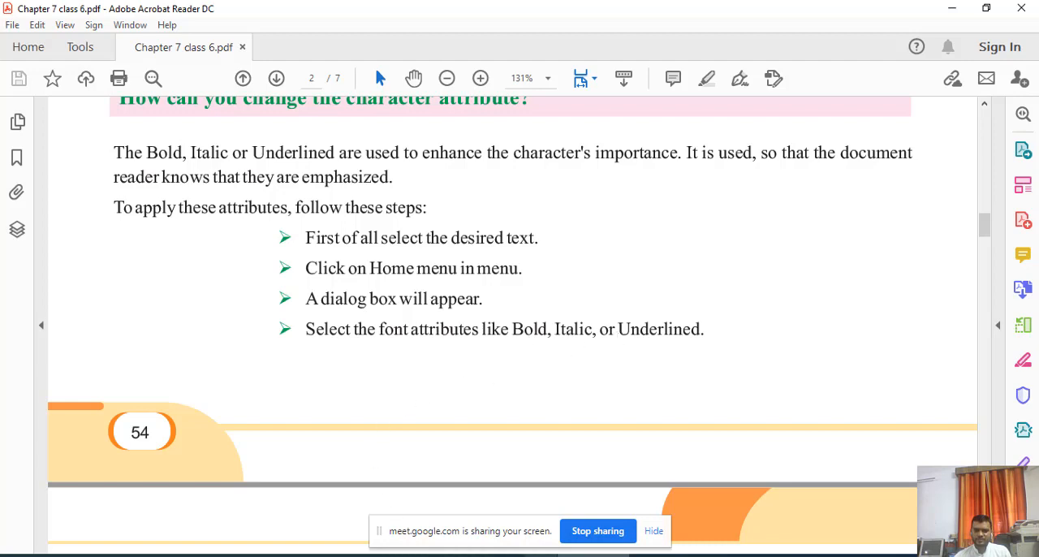
Return to Word, make "respect to the page" in the first paragraph bold and "margins, and setting" italic.
click(280, 556)
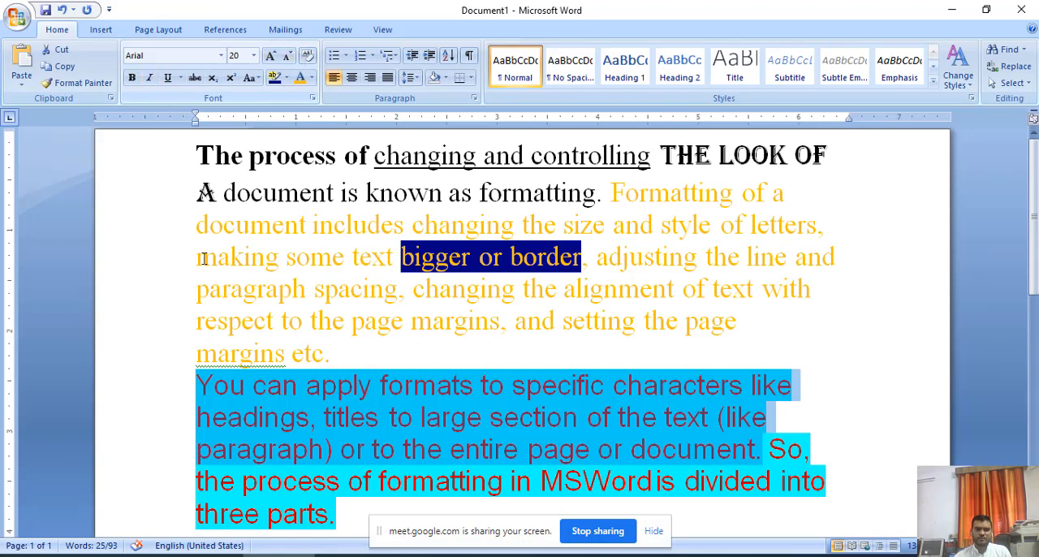
click(230, 320)
drag(195, 320, 382, 324)
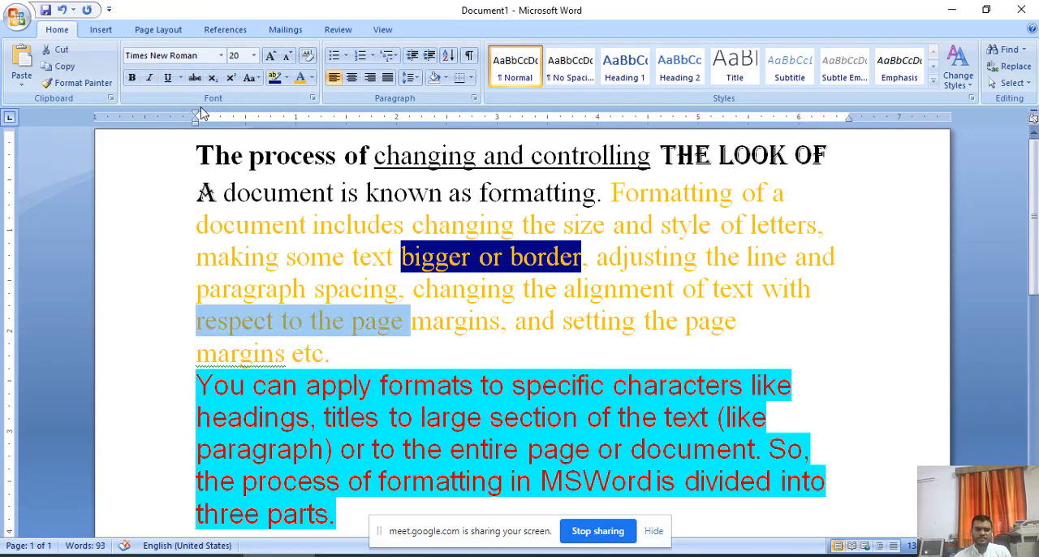
click(132, 77)
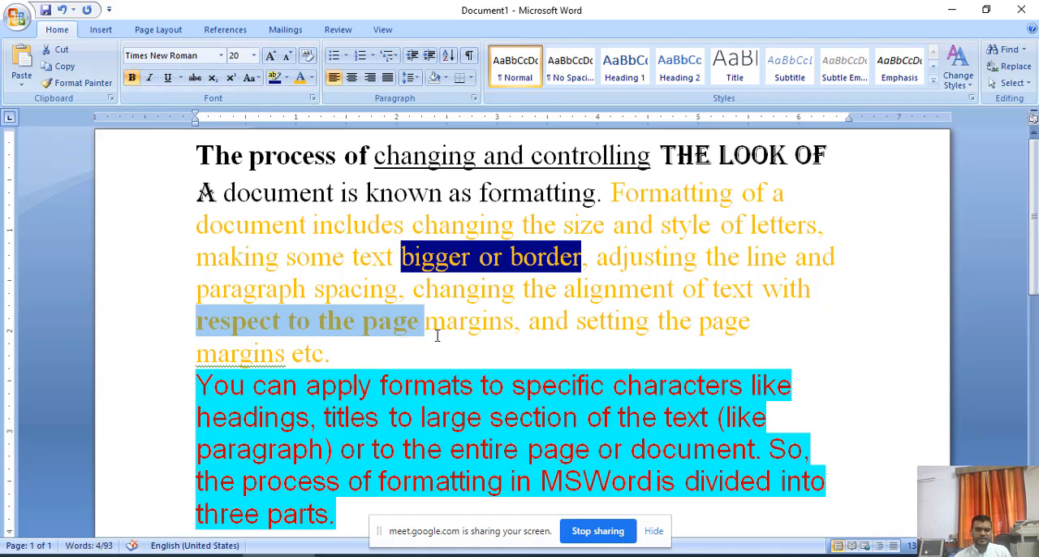
drag(433, 327, 615, 327)
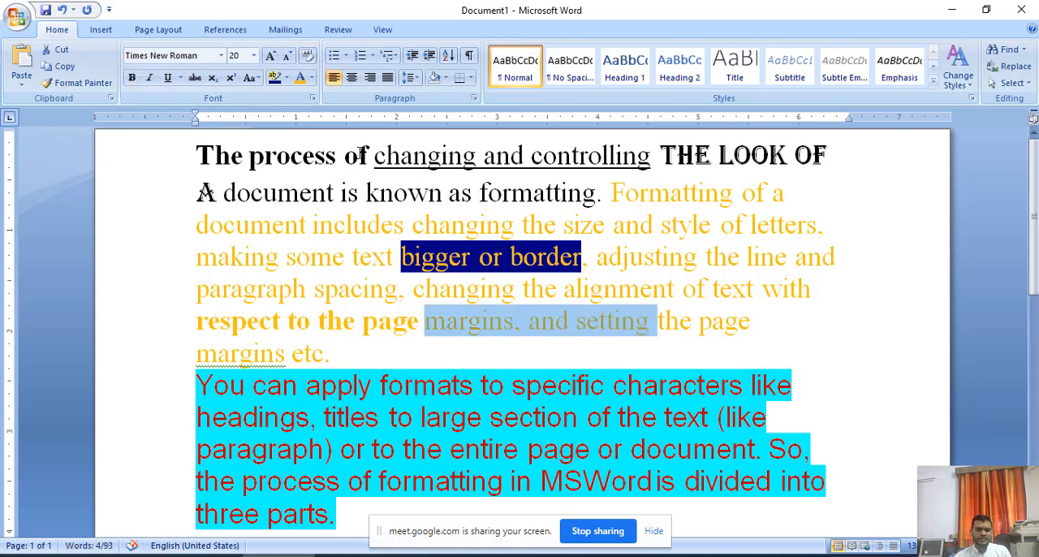
click(149, 77)
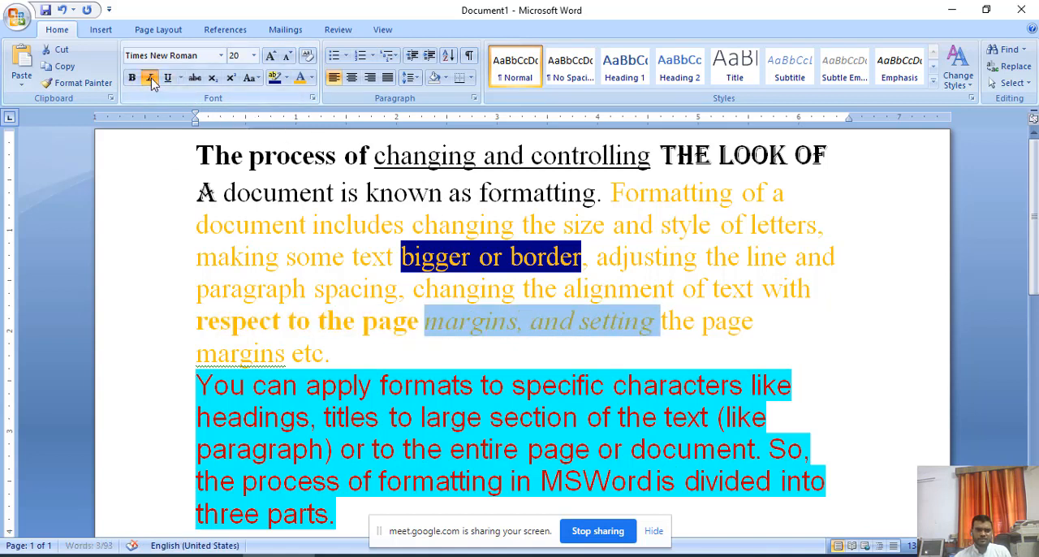
click(473, 354)
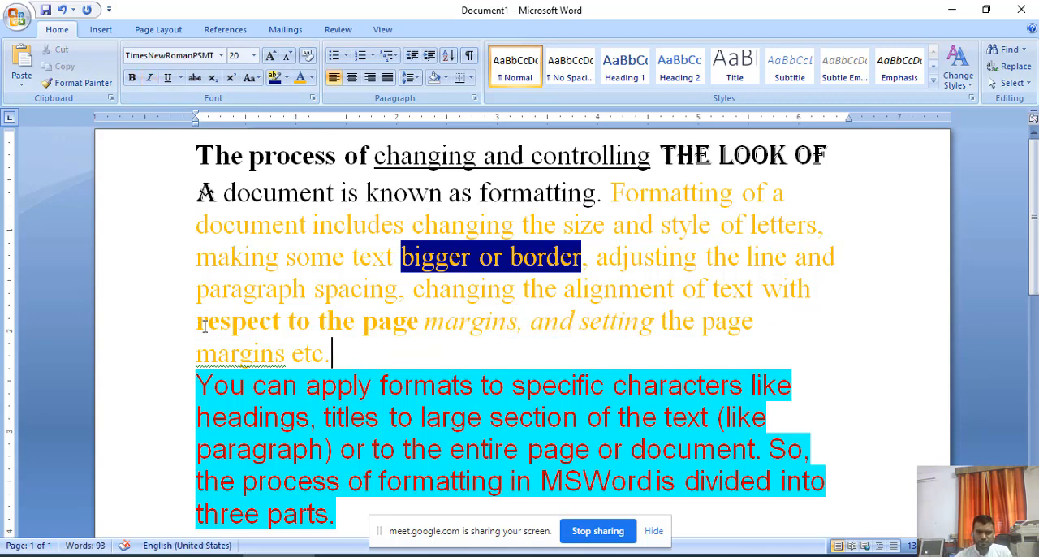
Change the font color of "respect to the page margins, and setting" to black and clear the selection.
drag(205, 326, 629, 328)
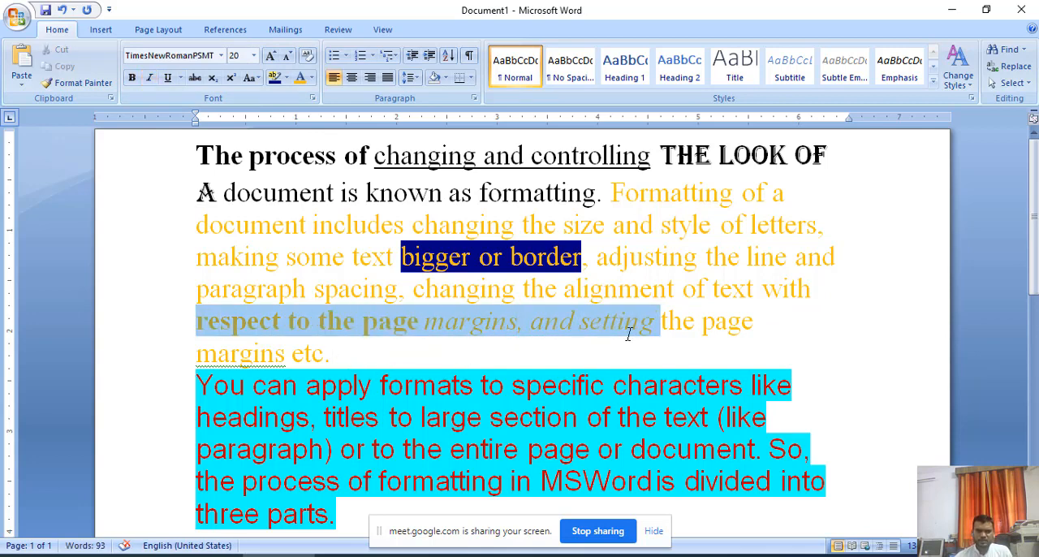
click(312, 79)
click(341, 97)
click(496, 359)
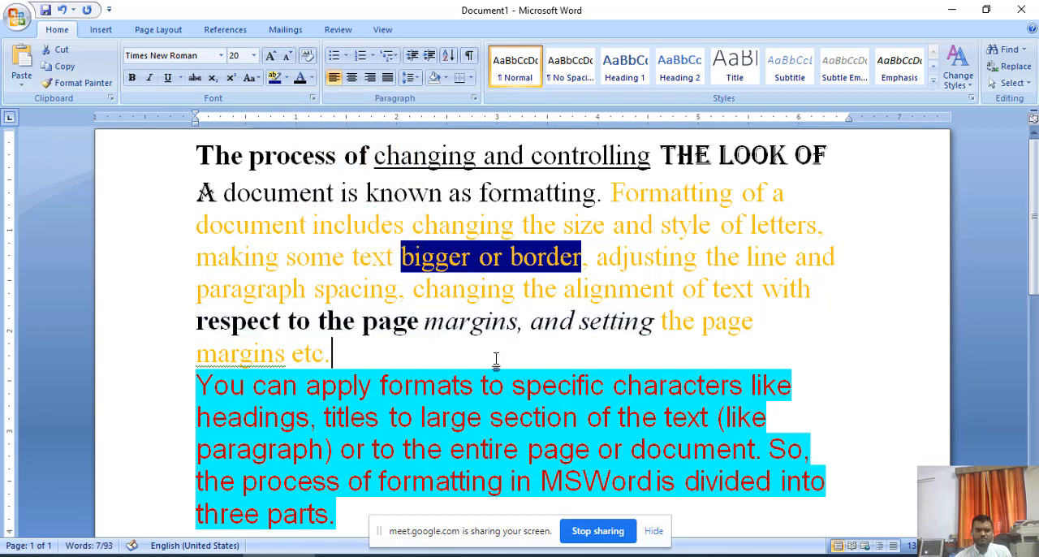
drag(197, 323, 642, 339)
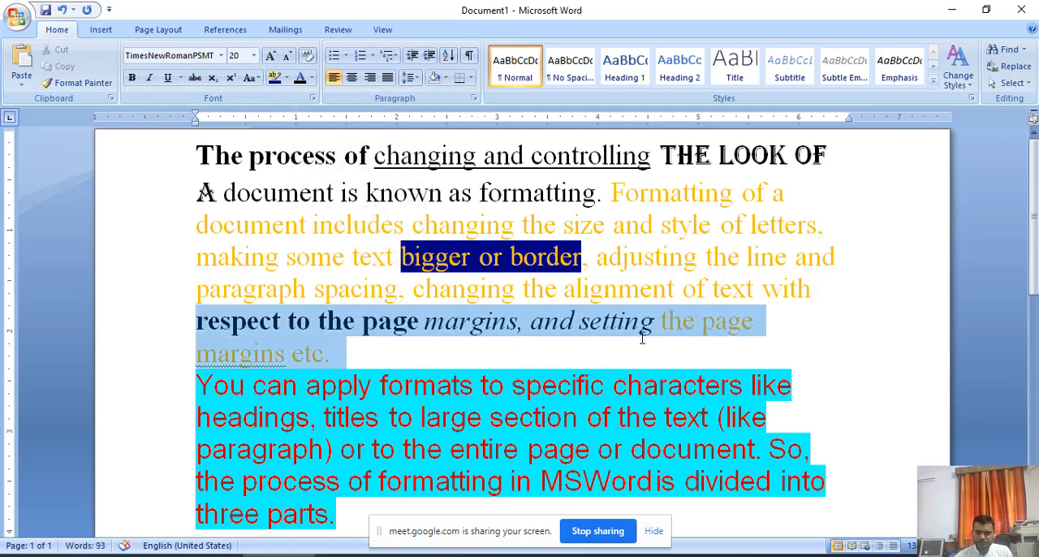
click(585, 361)
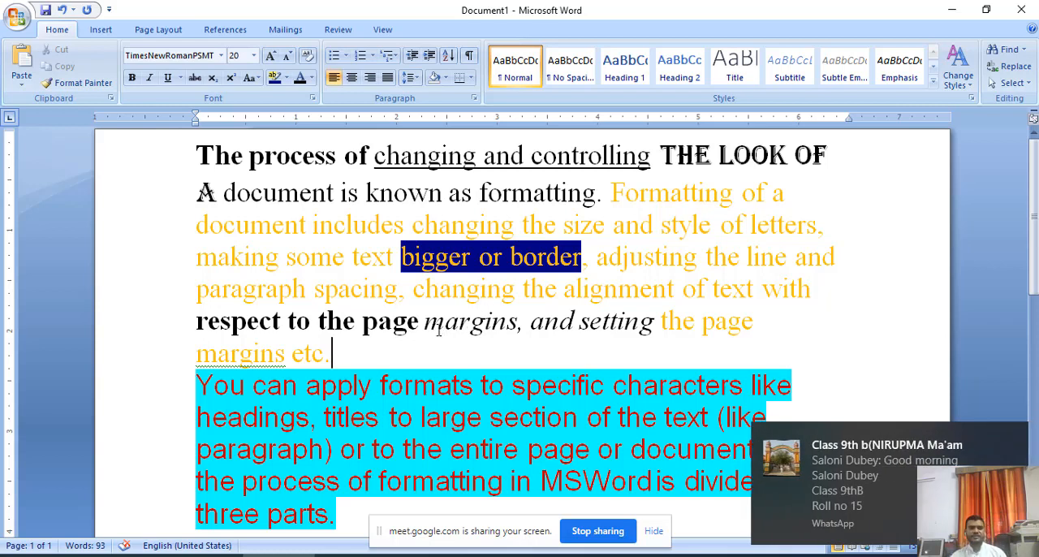
click(430, 328)
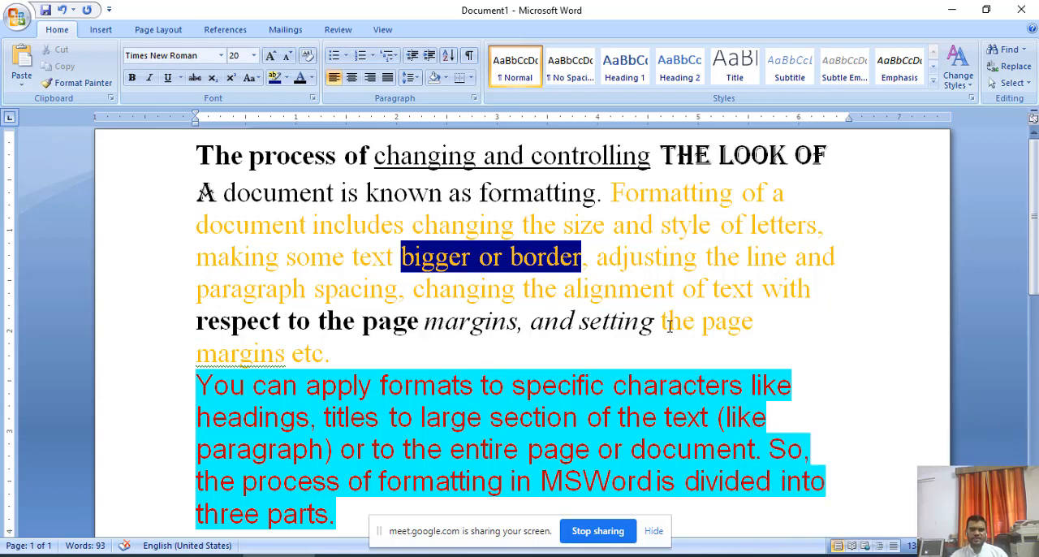
Underline the words "the page" near the end of the first paragraph and clear the selection.
drag(661, 323, 767, 323)
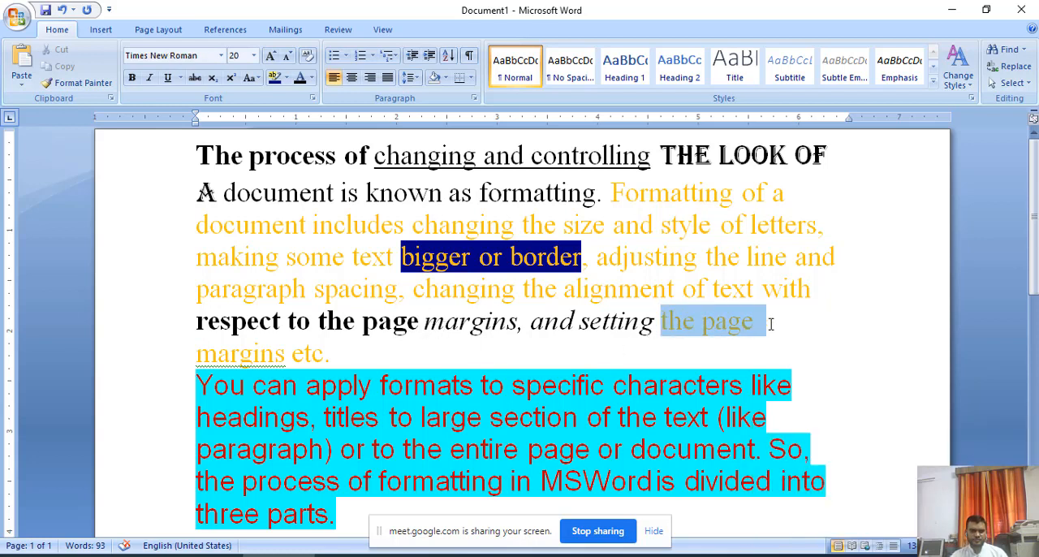
click(169, 78)
click(310, 257)
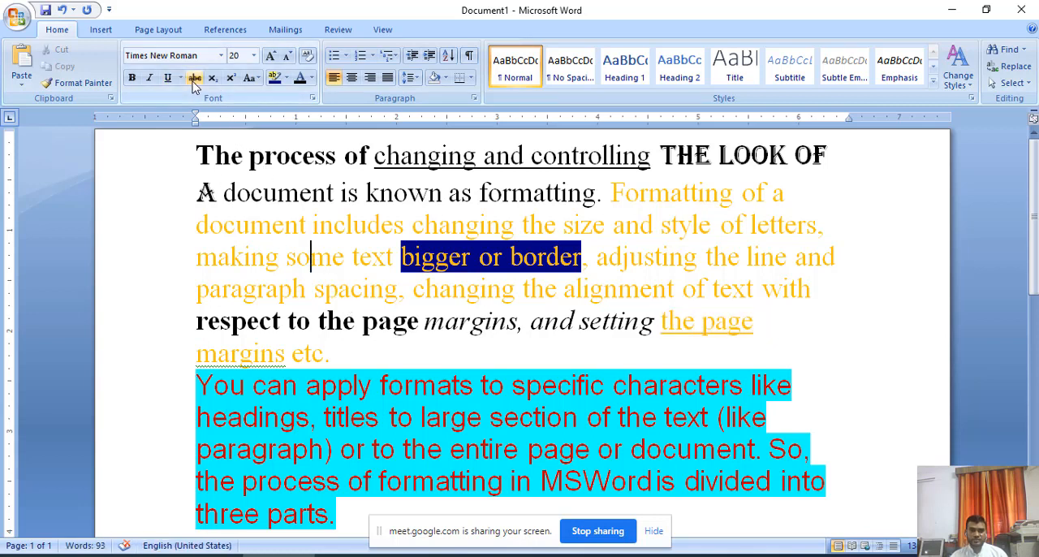
Apply strikethrough to the second paragraph's first line, "You can apply formats to specific characters like", and clear the selection.
scroll(393, 348, down, 1)
click(367, 351)
scroll(397, 393, up, 1)
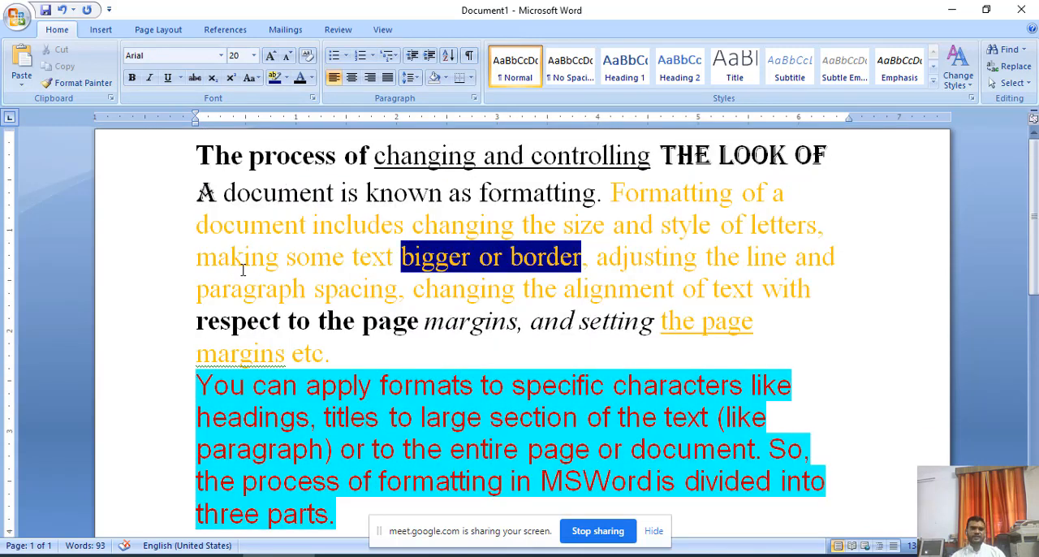
drag(199, 387, 801, 389)
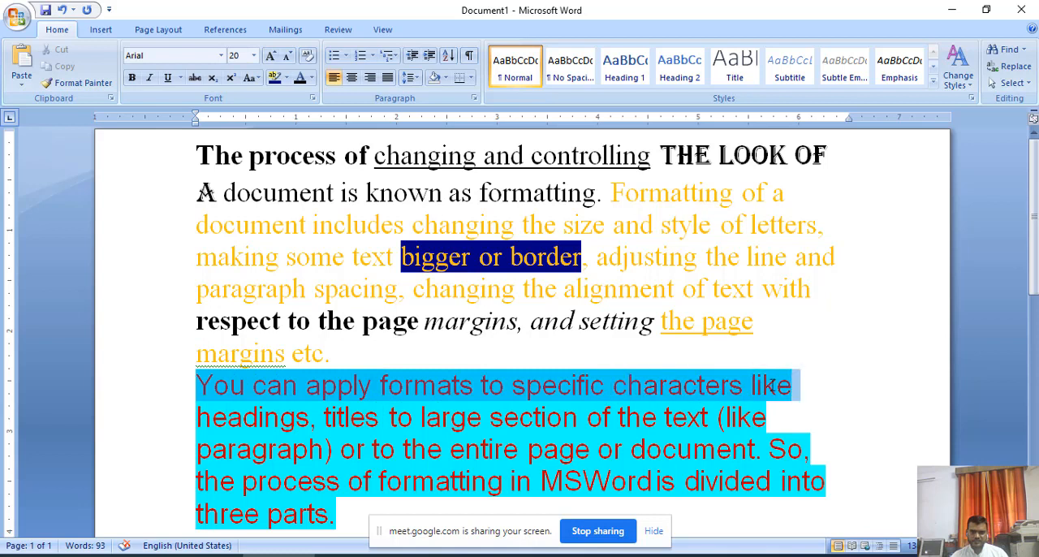
click(195, 81)
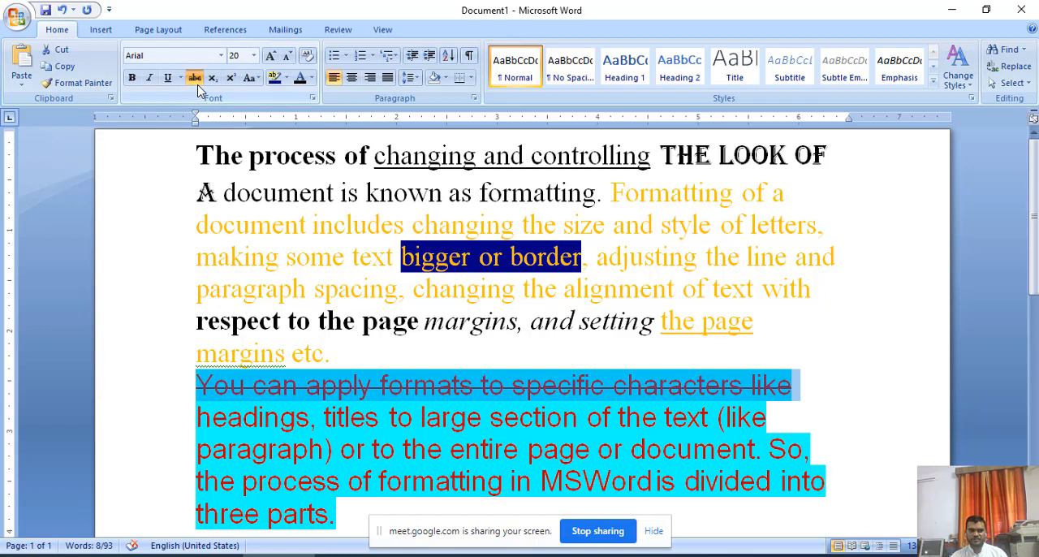
click(754, 321)
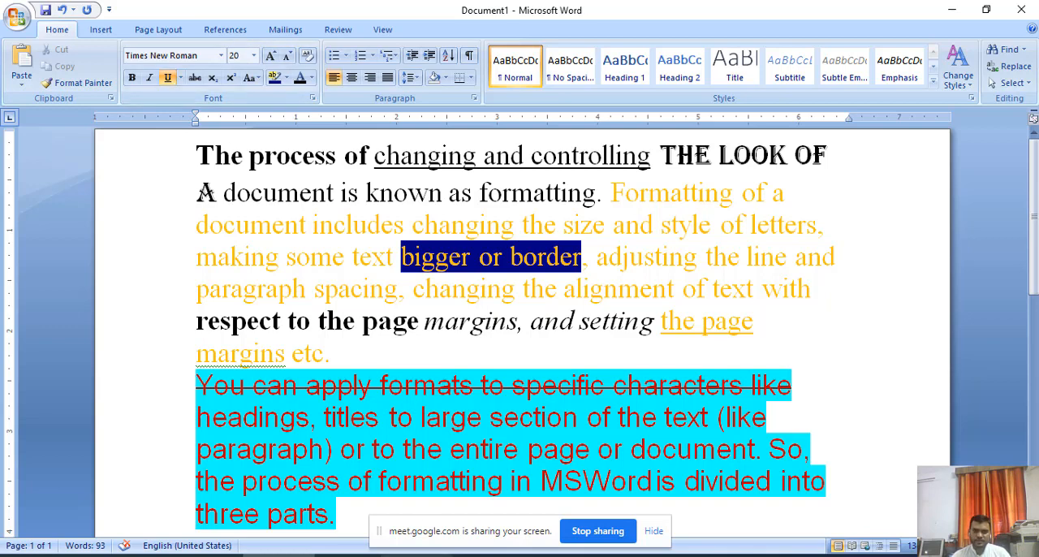
Switch to the PDF in Acrobat Reader and read from the character attribute section to Fig 7.3.
mouse_move(555, 546)
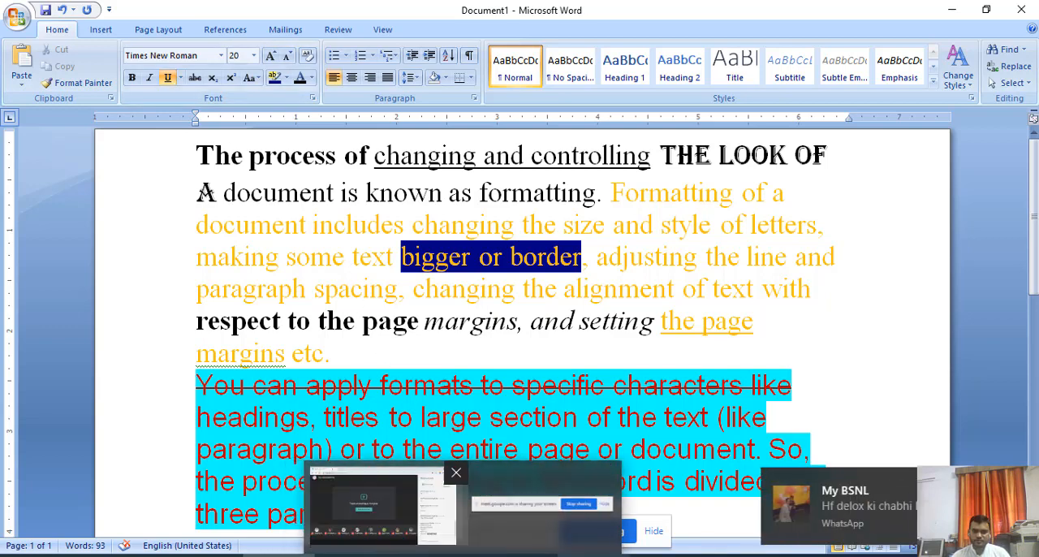
click(574, 479)
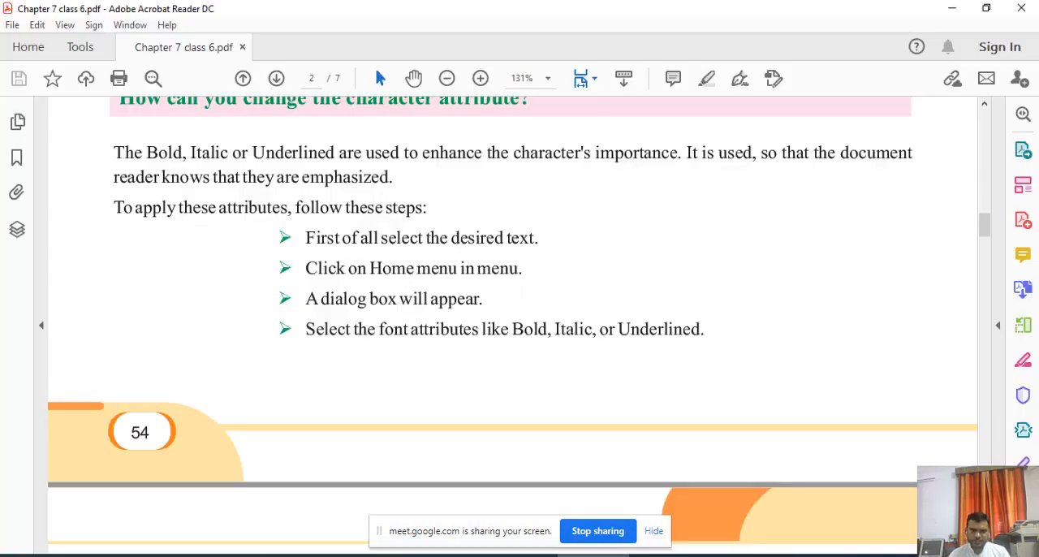
scroll(349, 357, up, 3)
scroll(322, 338, up, 3)
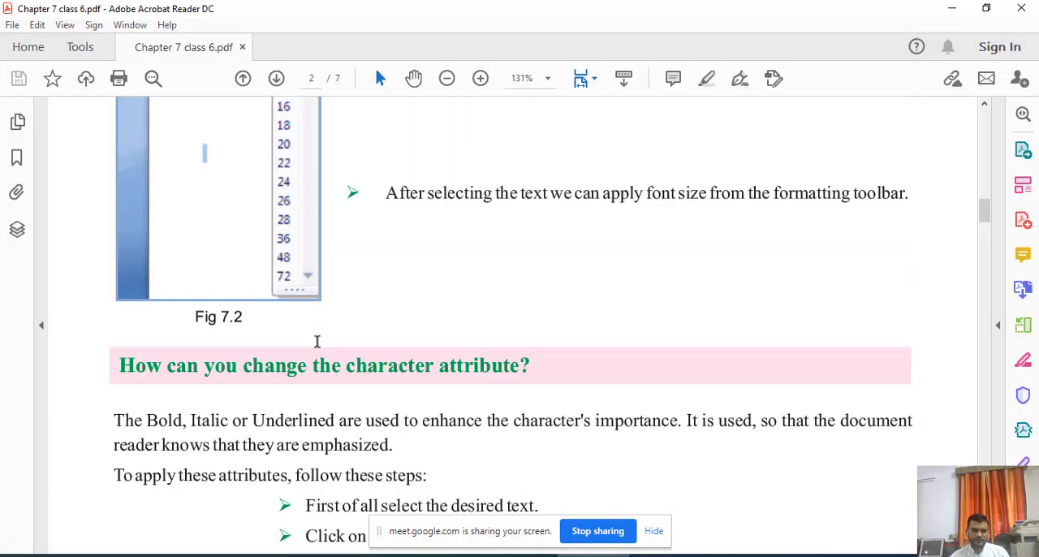
scroll(339, 337, down, 11)
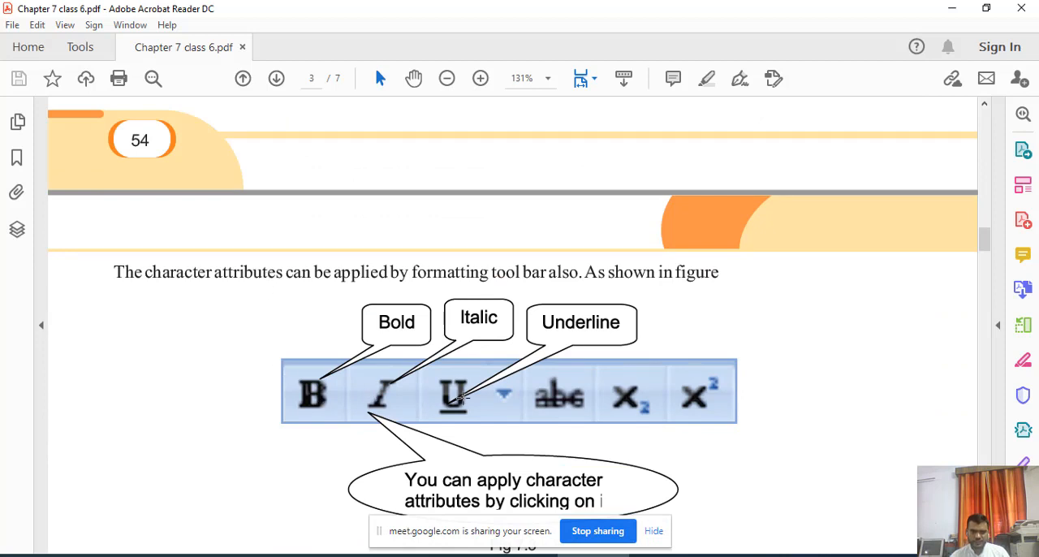
scroll(460, 398, down, 1)
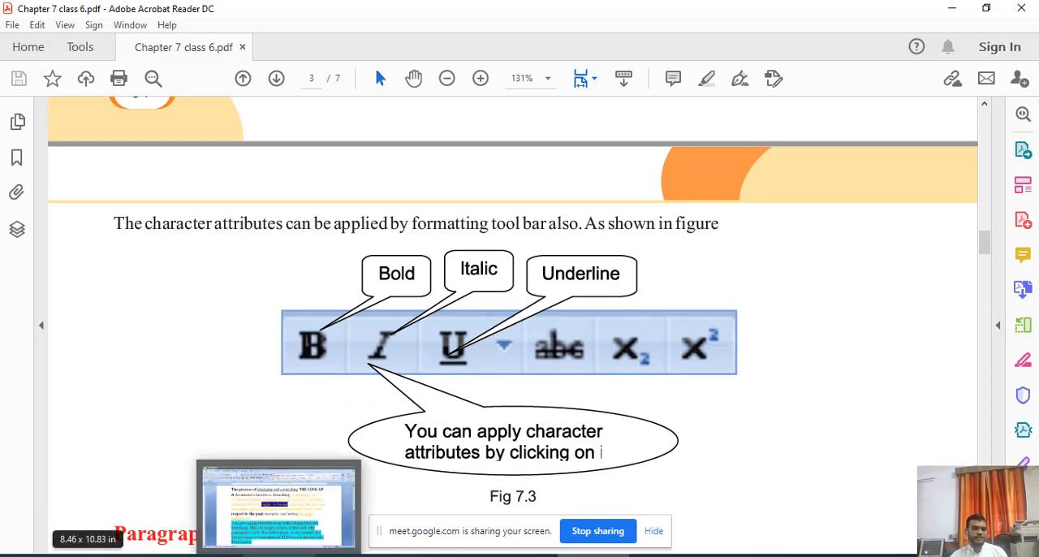
Return to Word and add the expression "X2 + Y2" on a new line below the second paragraph.
click(279, 555)
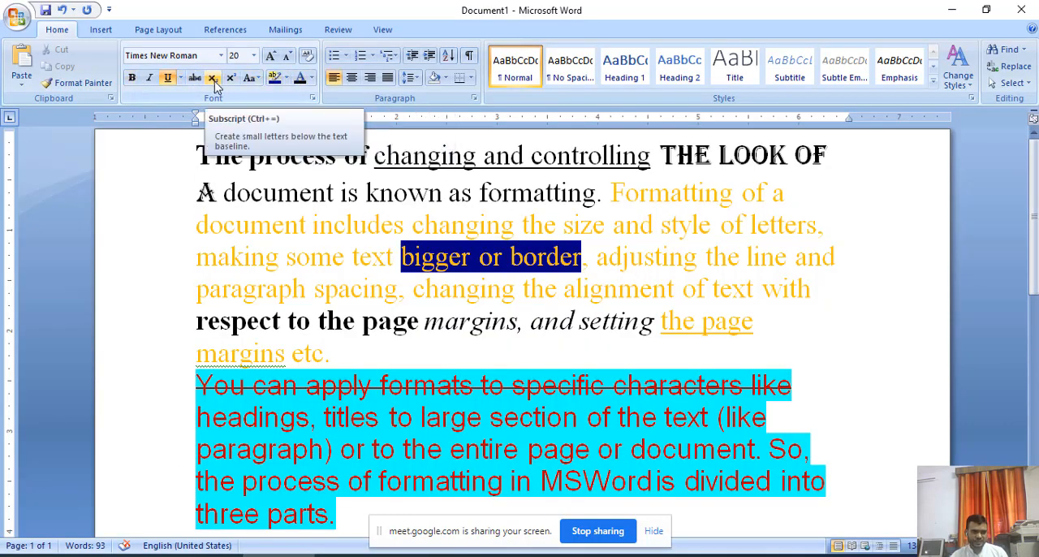
scroll(317, 272, down, 3)
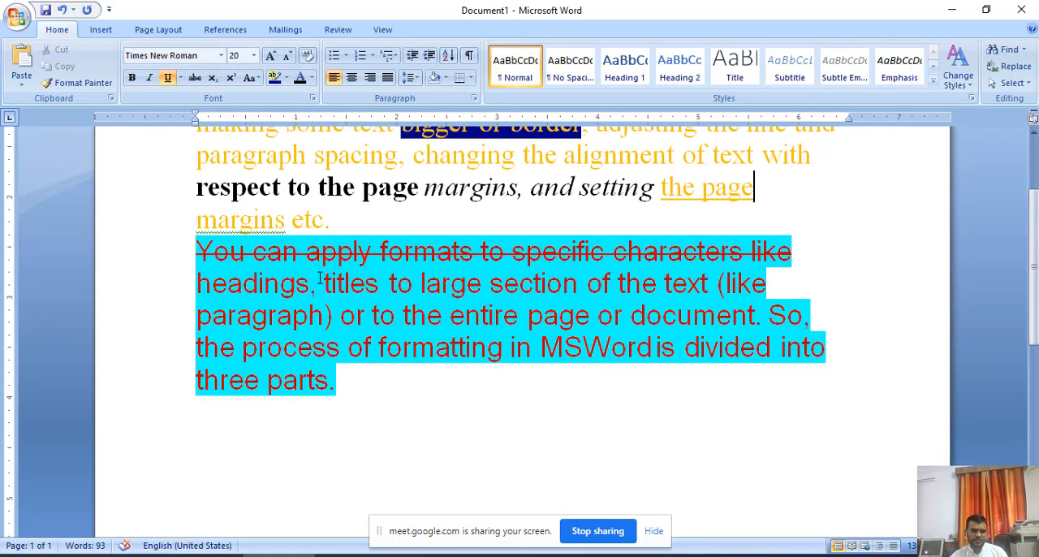
click(351, 424)
key(Return)
key(Return)
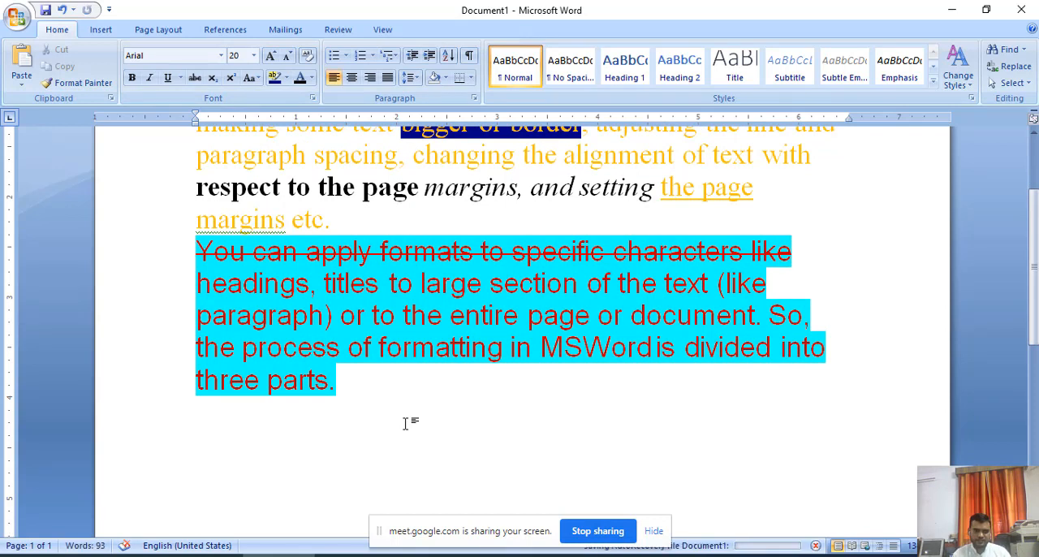
text(X)
key(BackSpace)
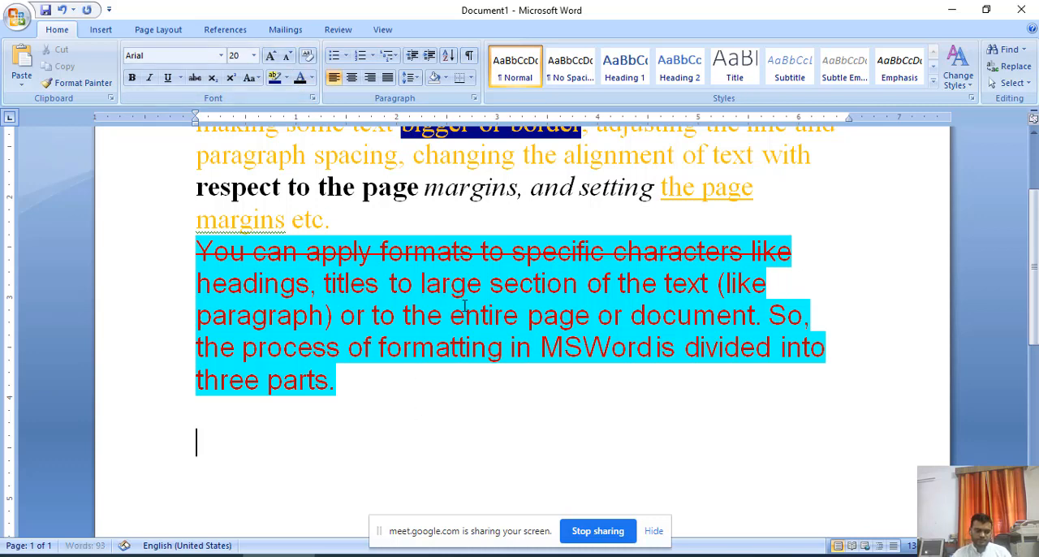
text(X)
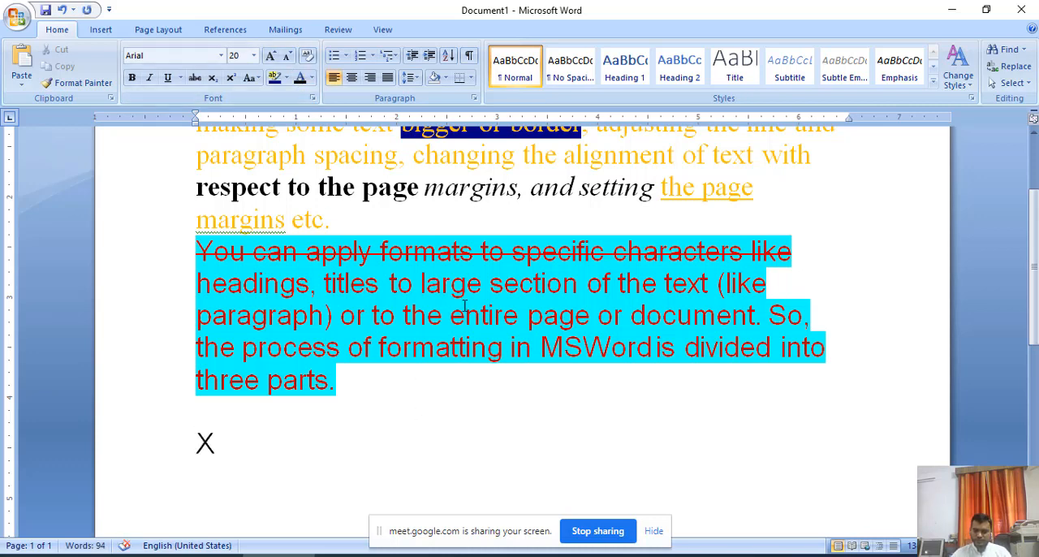
text(2)
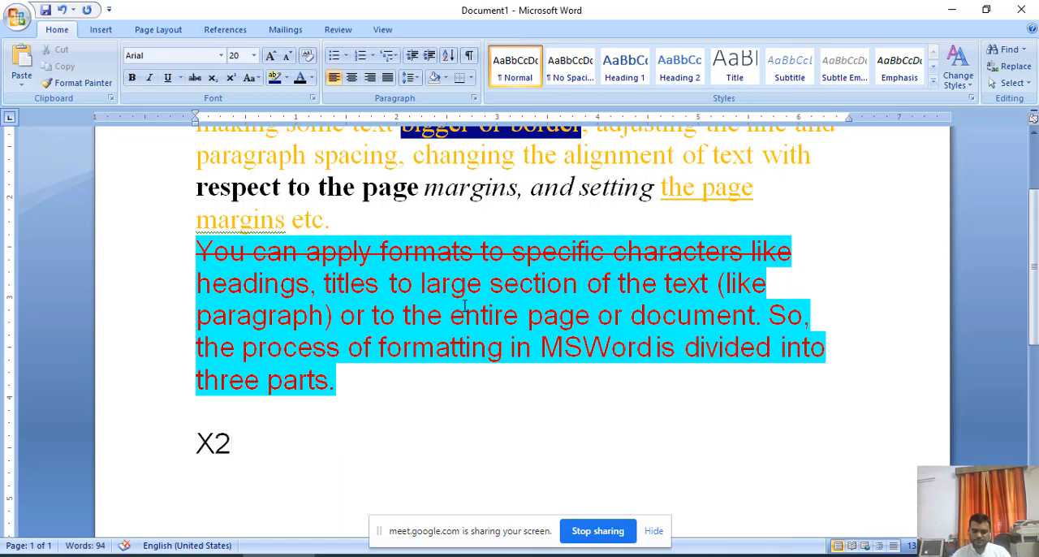
text( + )
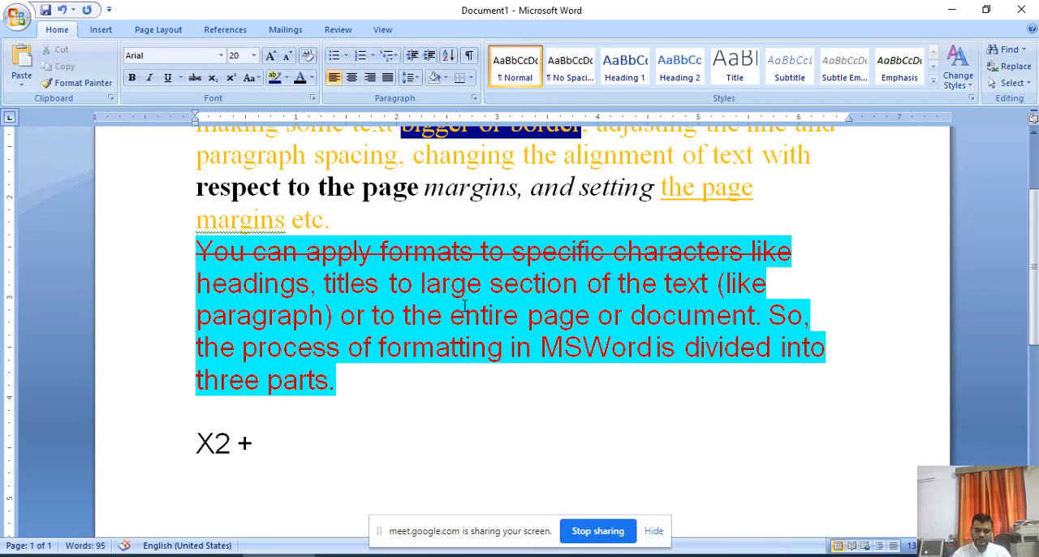
text(Y2)
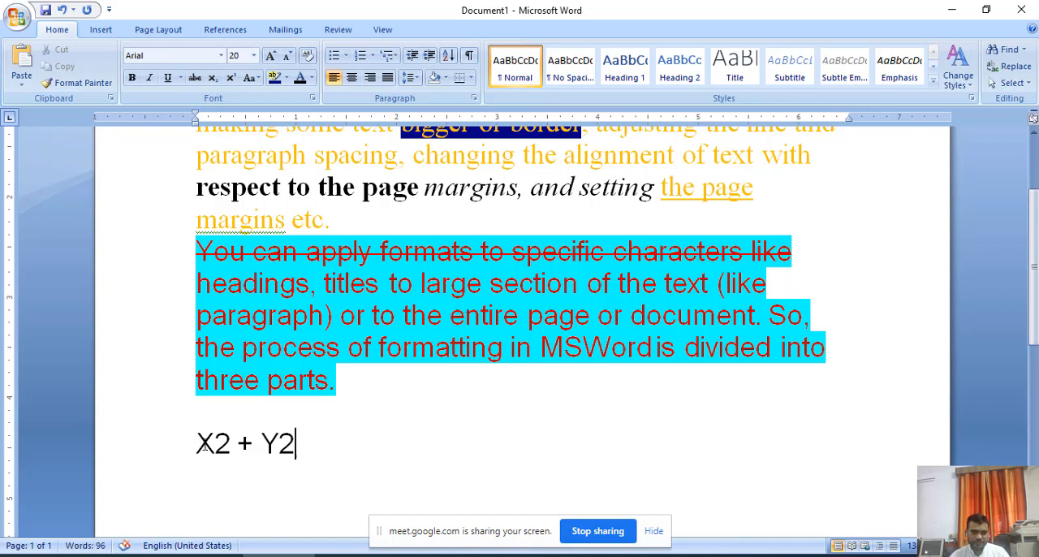
Make the 2 after X and the 2 after Y superscript in "X2 + Y2" and clear the selection.
drag(232, 443, 215, 443)
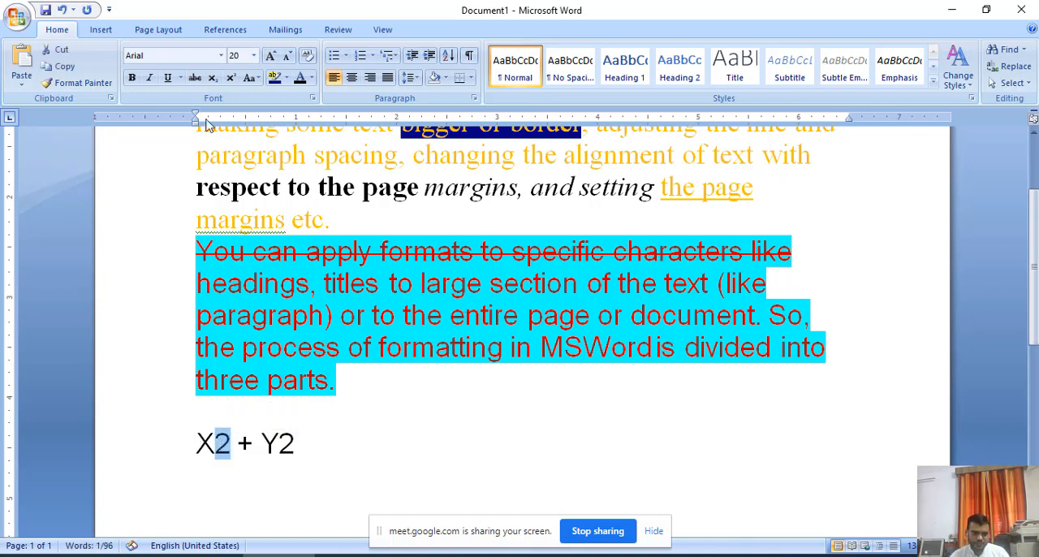
click(231, 77)
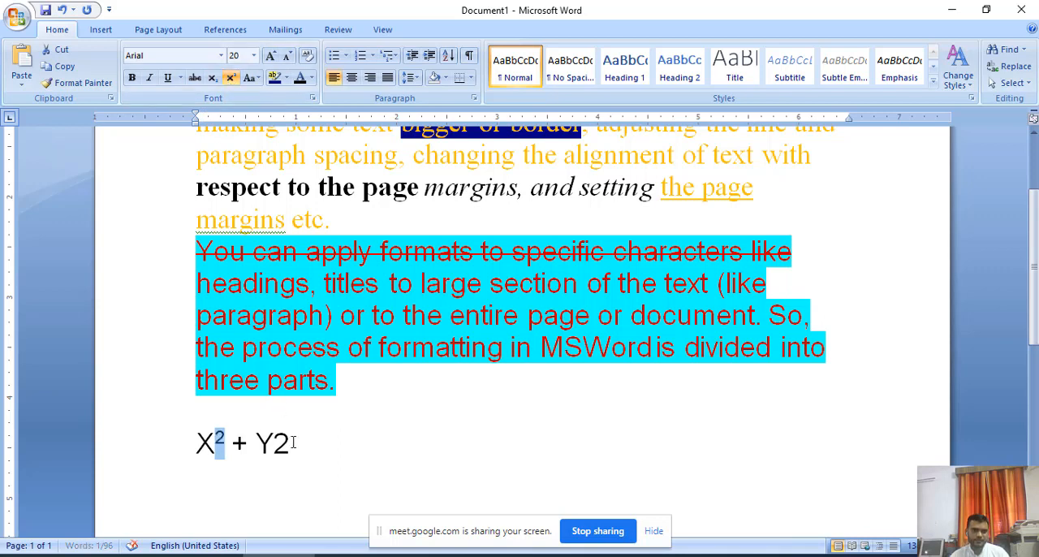
drag(291, 444, 276, 443)
click(231, 78)
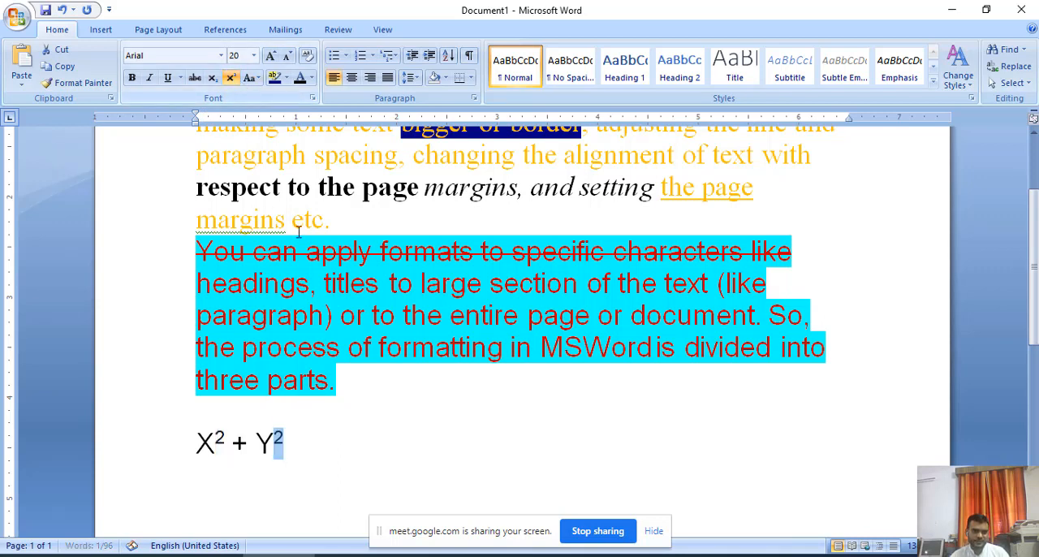
click(333, 447)
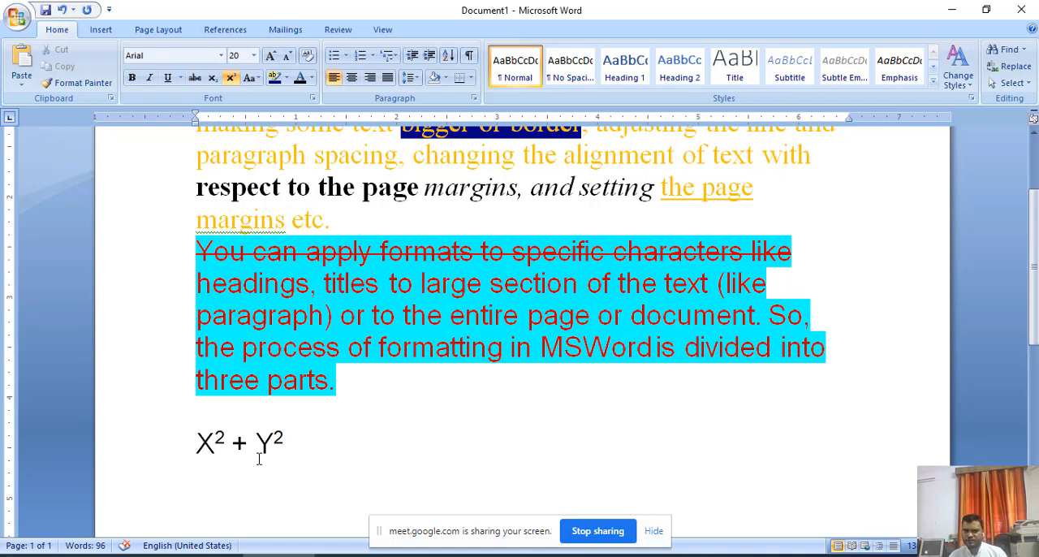
click(213, 445)
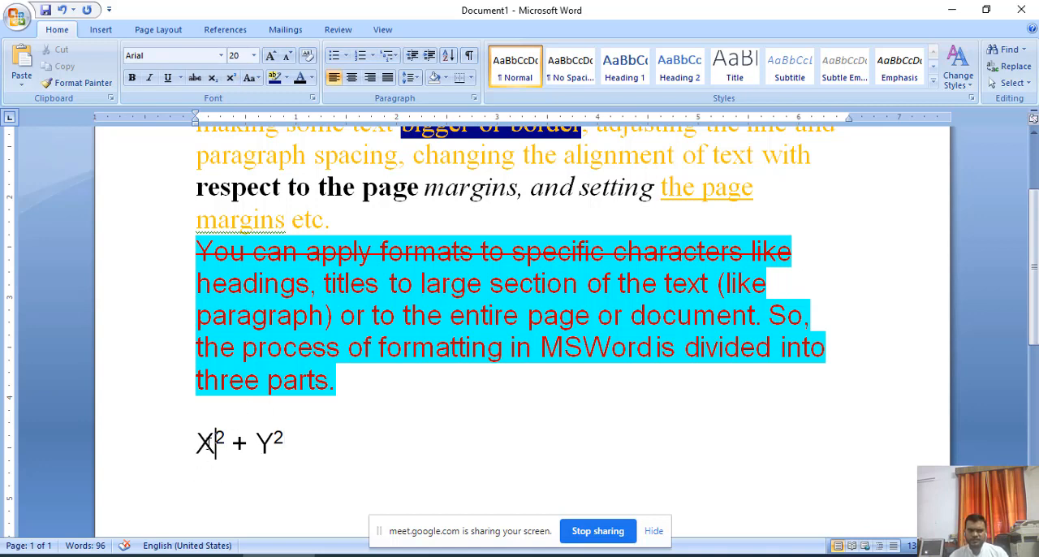
drag(293, 437, 197, 443)
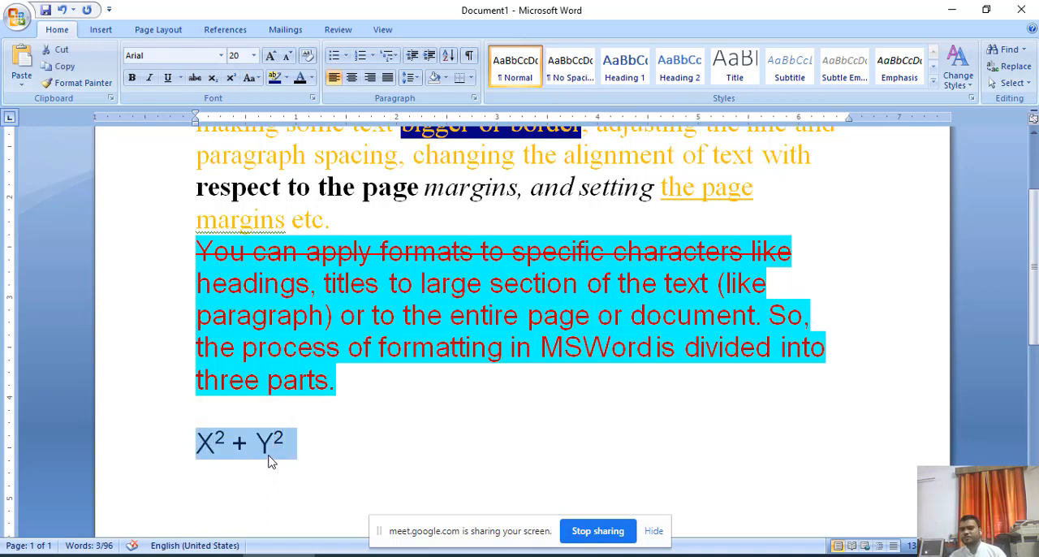
click(216, 445)
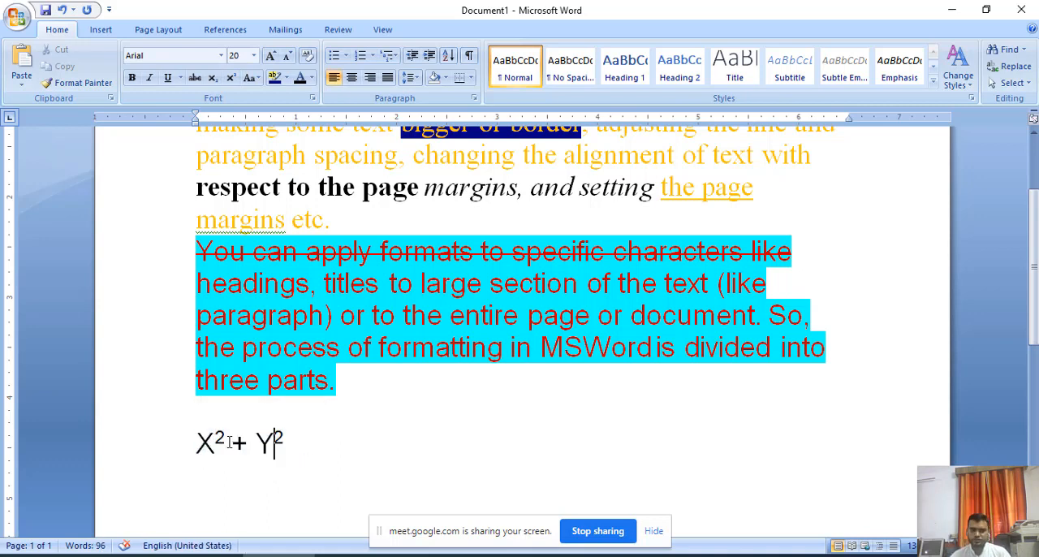
drag(229, 439, 234, 443)
Turn off superscript and add "H2O" below the X and Y expression, leaving a blank line between them.
click(305, 465)
click(343, 377)
key(Return)
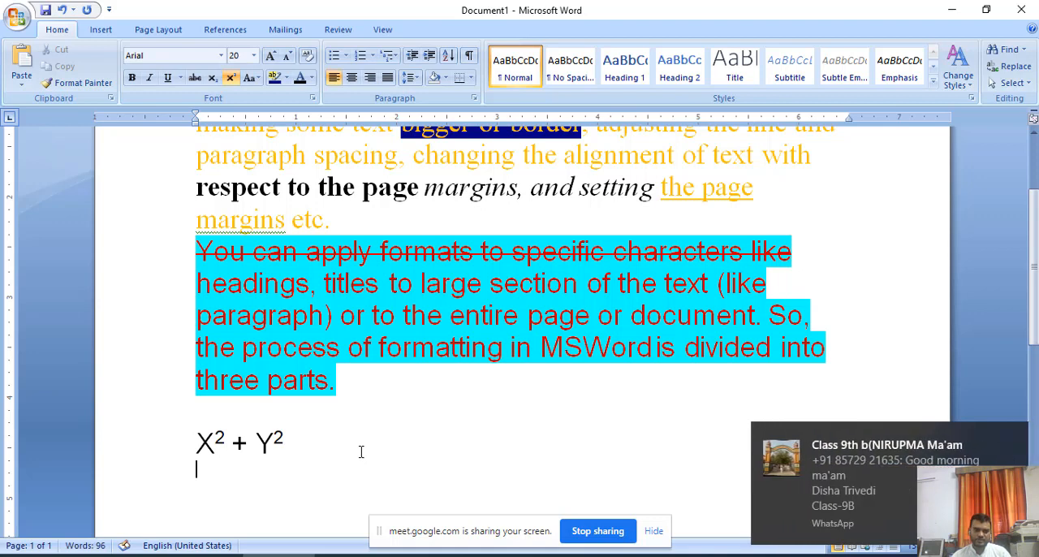
click(231, 77)
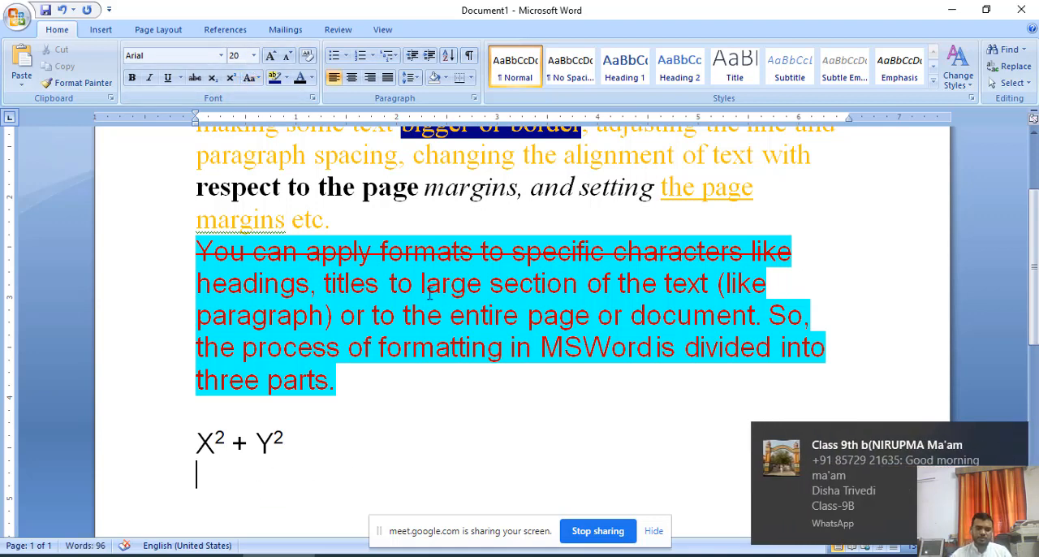
key(Return)
text(H2O)
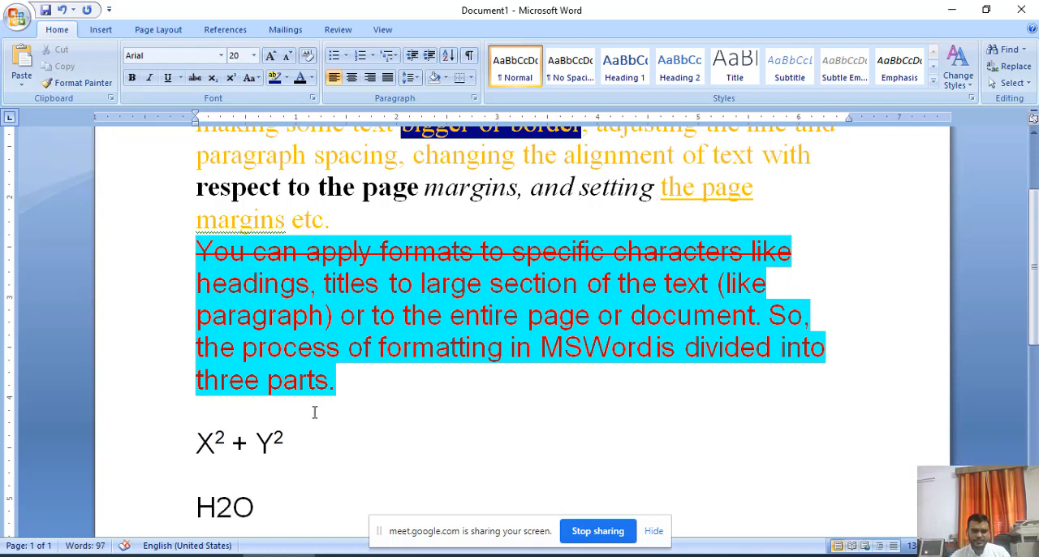
Make the 2 in "H2O" subscript and clear the selection.
click(232, 510)
drag(232, 510, 216, 510)
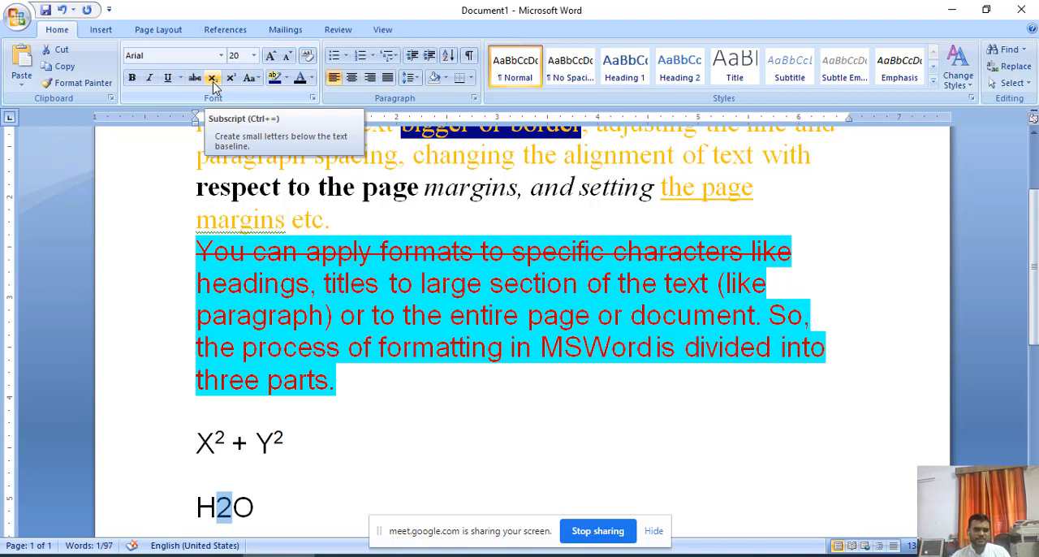
click(213, 84)
click(302, 500)
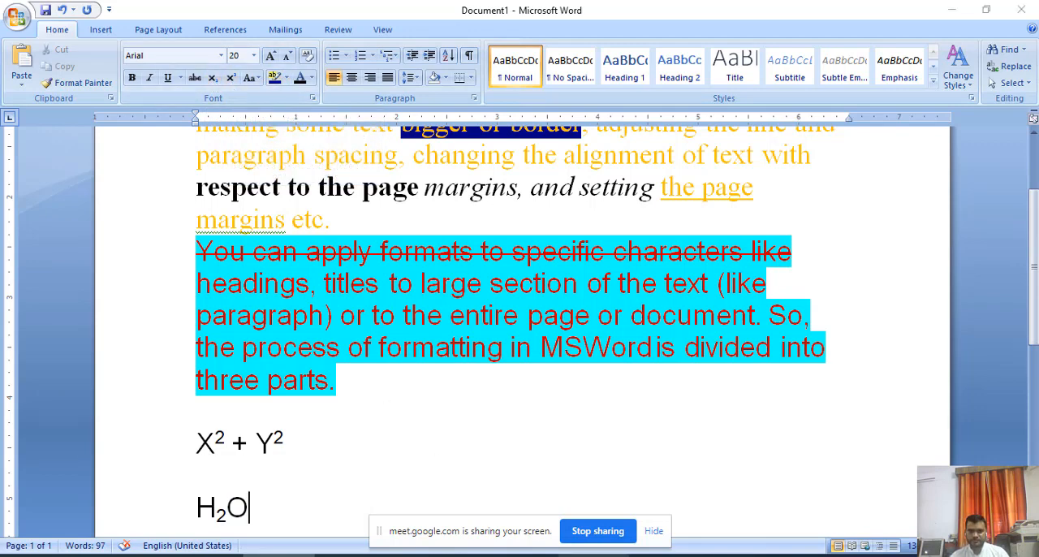
Switch to the PDF in Acrobat Reader and read the Paragraph Formatting and Text Alignment In Word sections, including Fig 7.4.
click(594, 555)
scroll(388, 421, down, 5)
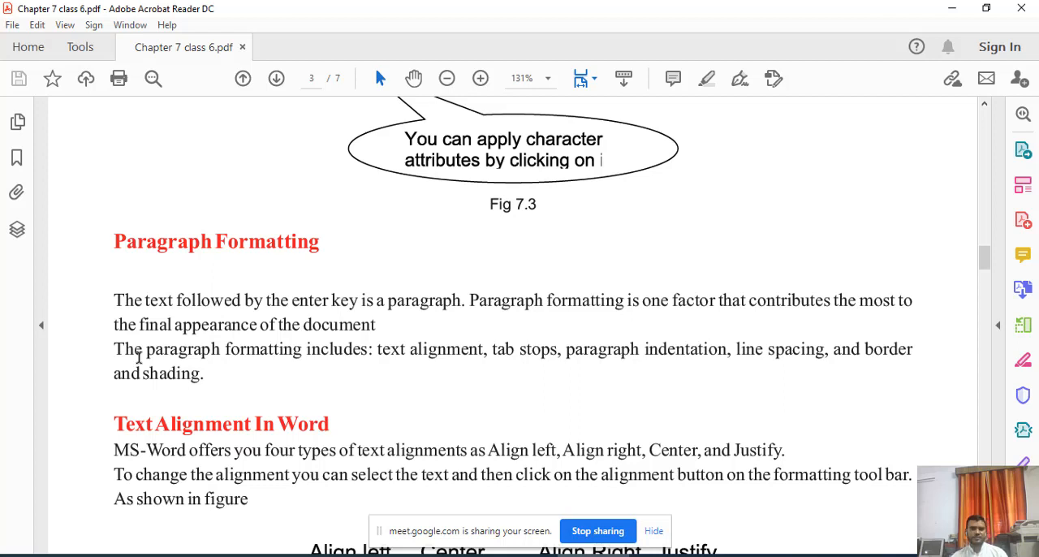
scroll(169, 401, down, 3)
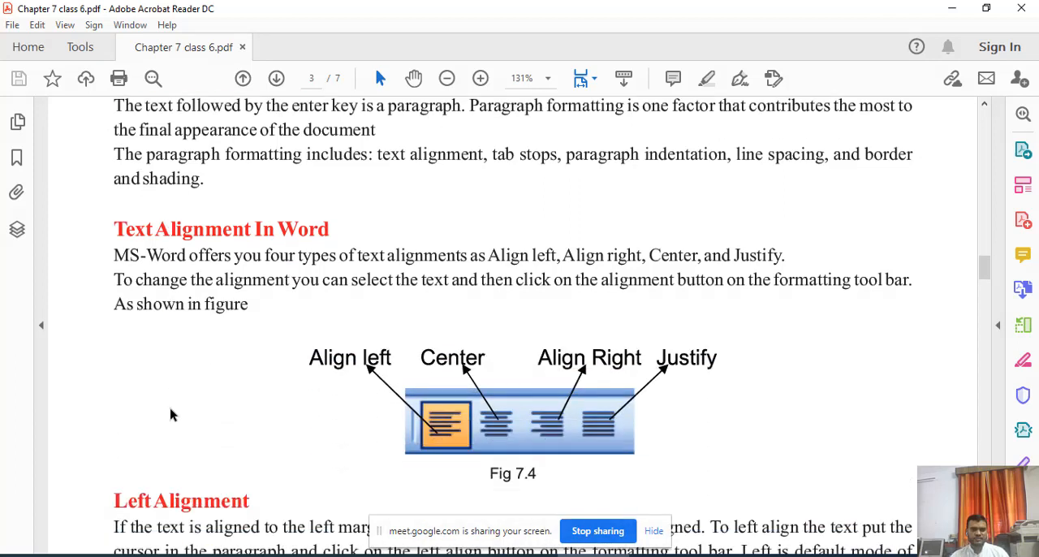
scroll(171, 414, down, 1)
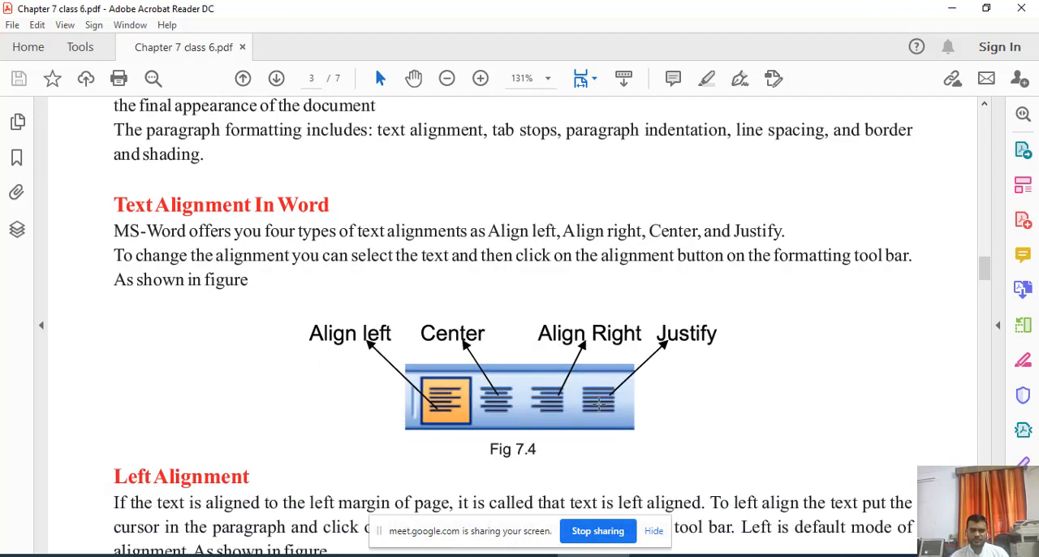
scroll(362, 403, down, 1)
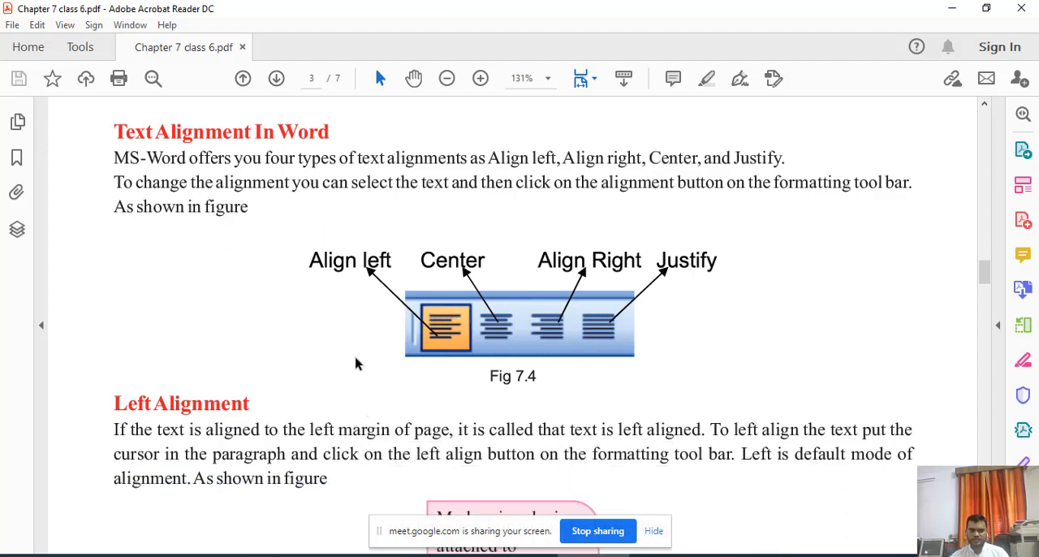
scroll(378, 357, up, 1)
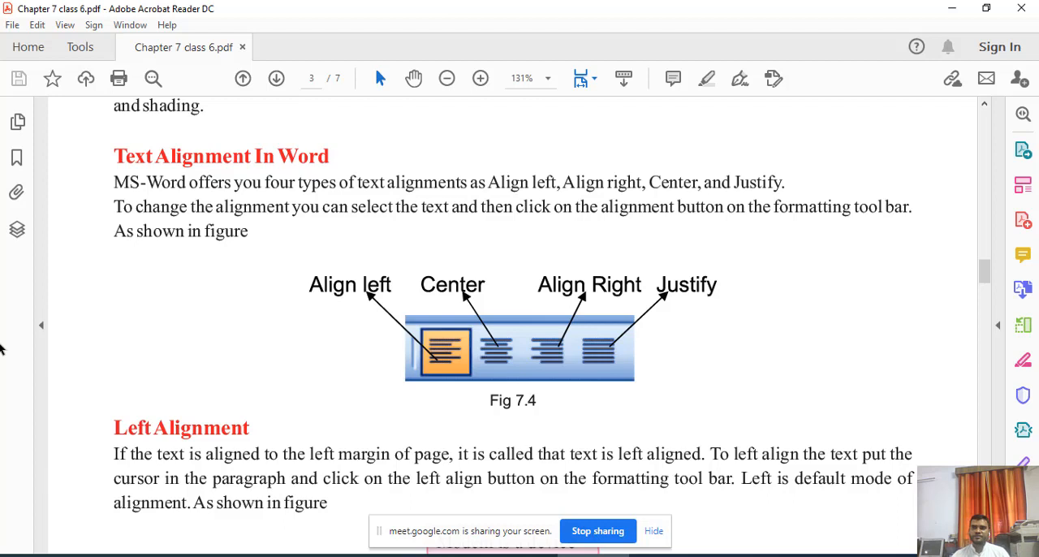
scroll(247, 447, up, 3)
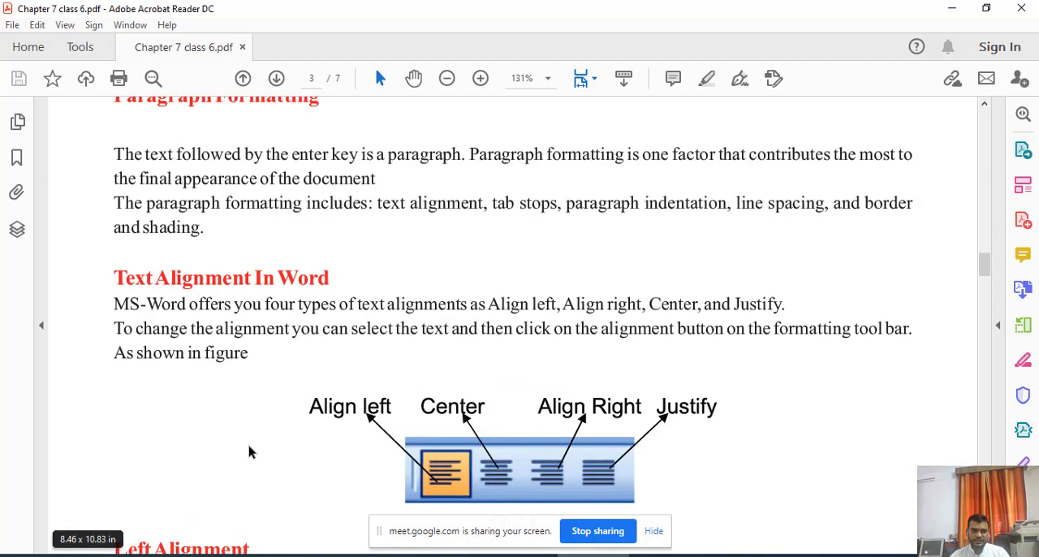
scroll(165, 341, up, 2)
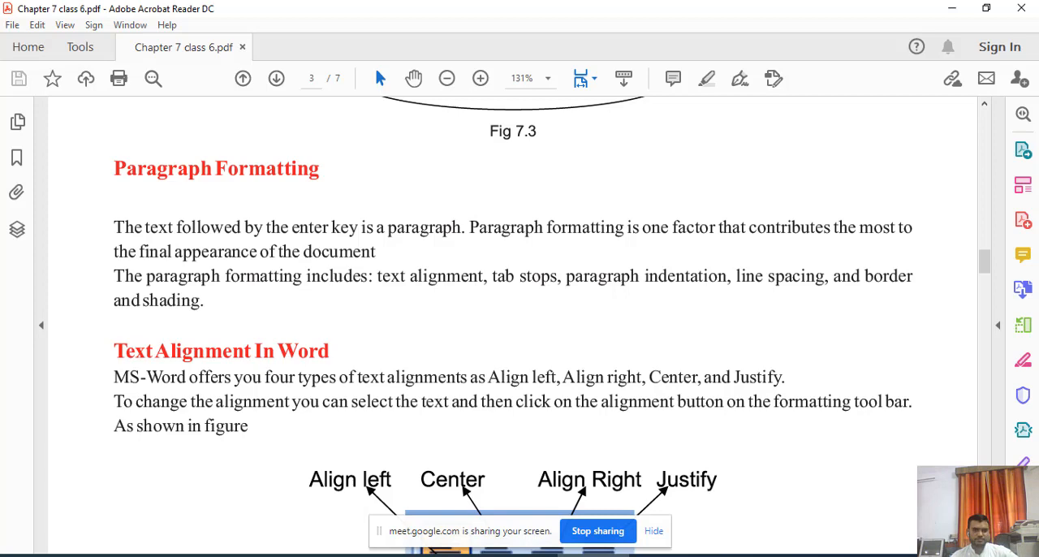
Return to Word and remove the highlighting from the entire document by setting it to No Color.
click(275, 556)
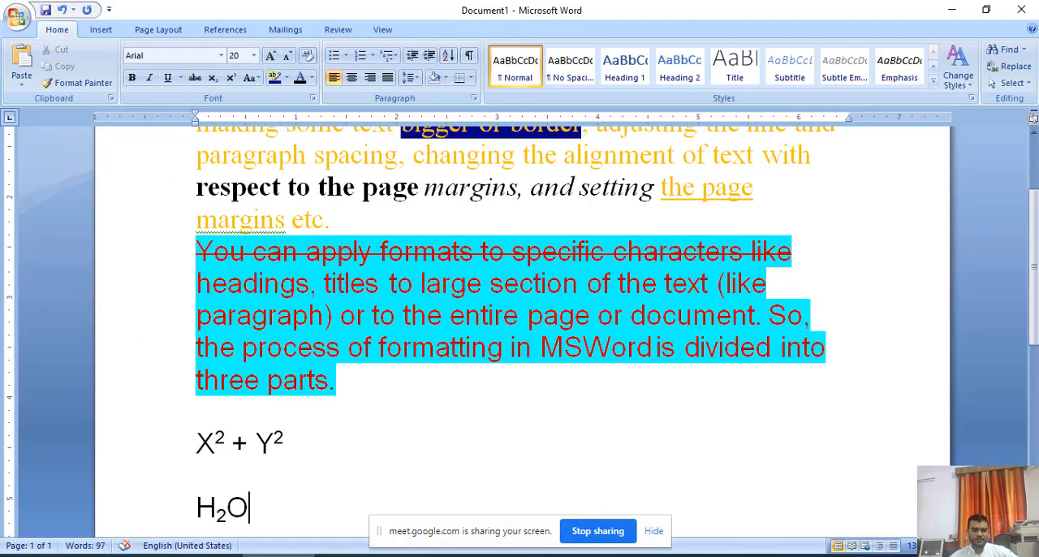
mouse_move(277, 556)
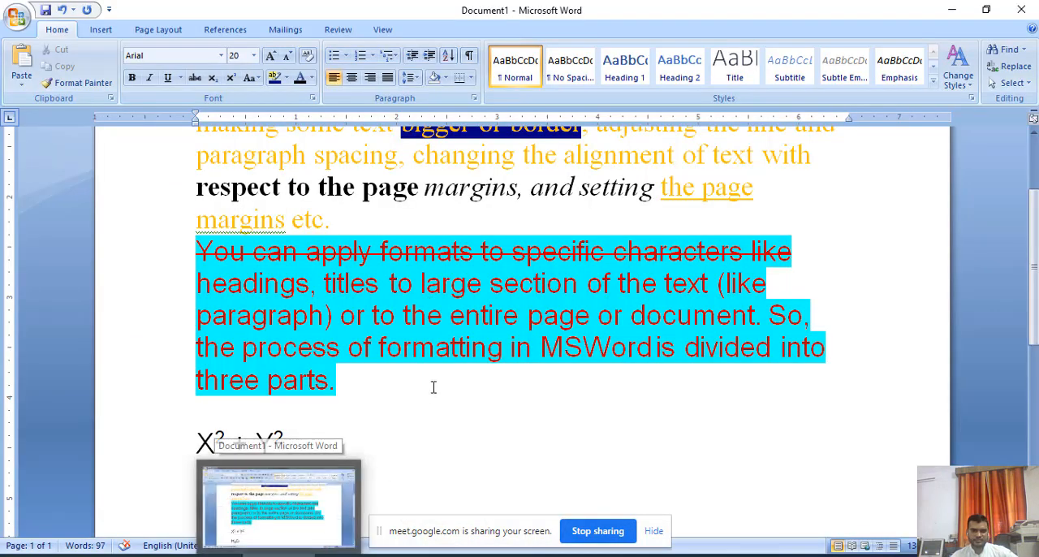
scroll(460, 394, up, 2)
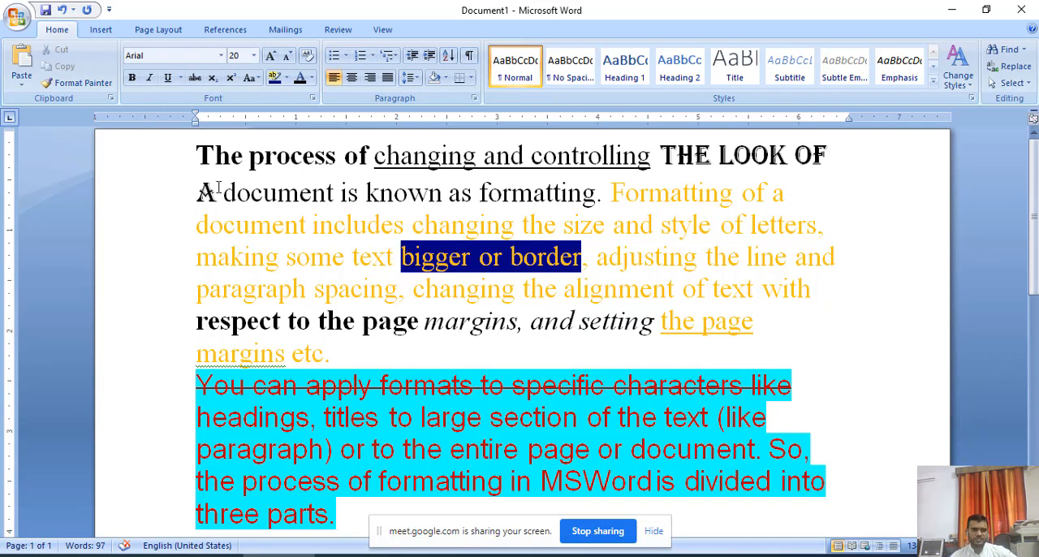
key(ctrl+a)
scroll(487, 325, down, 3)
scroll(372, 425, down, 1)
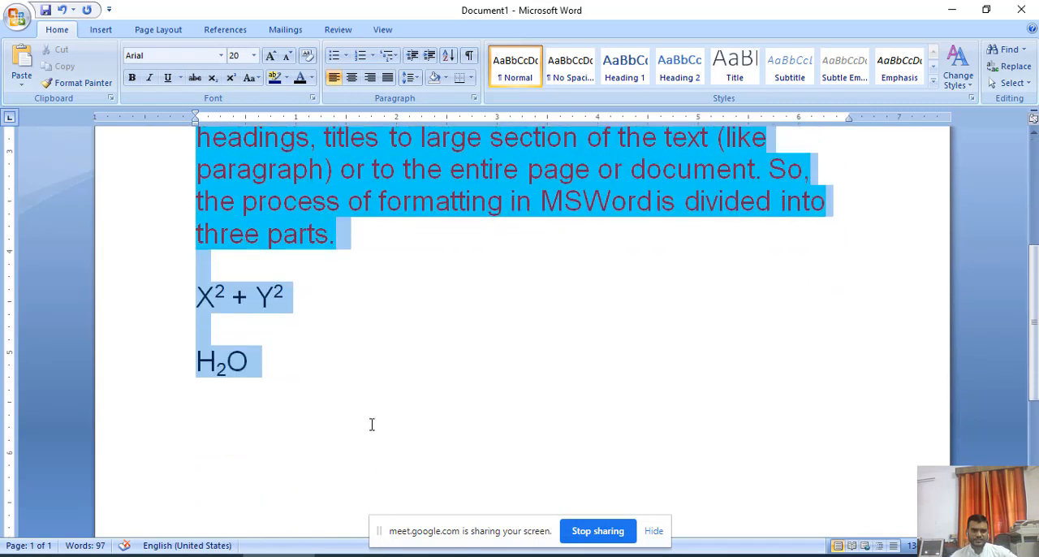
click(286, 78)
click(296, 206)
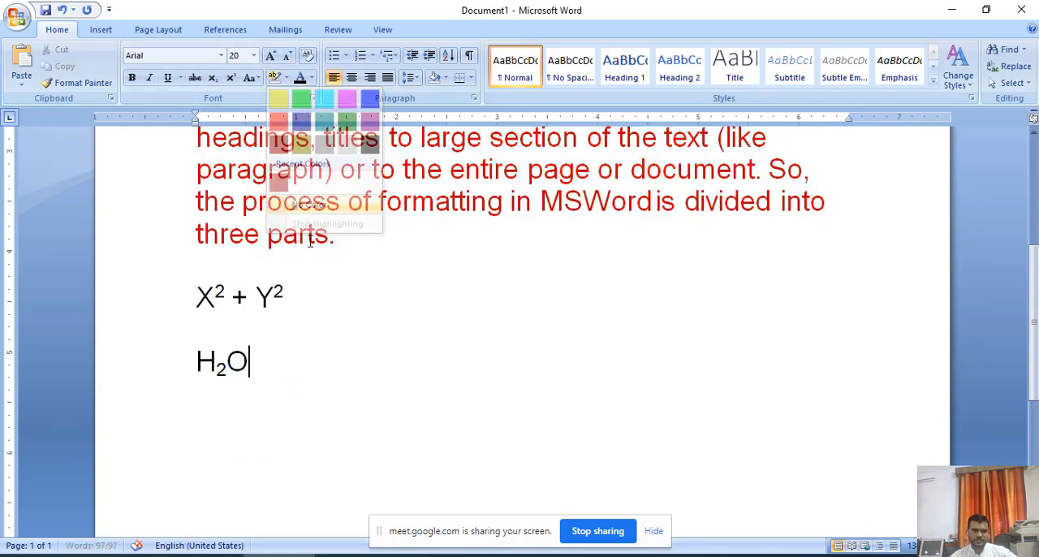
Set the font colour of the entire document to black.
scroll(295, 258, up, 2)
scroll(252, 341, up, 4)
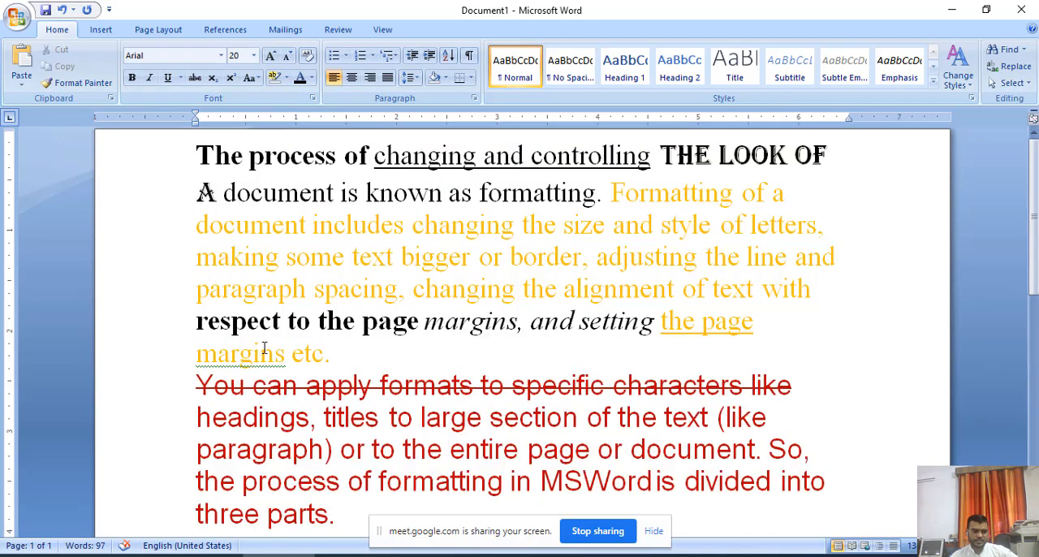
key(ctrl+a)
click(312, 78)
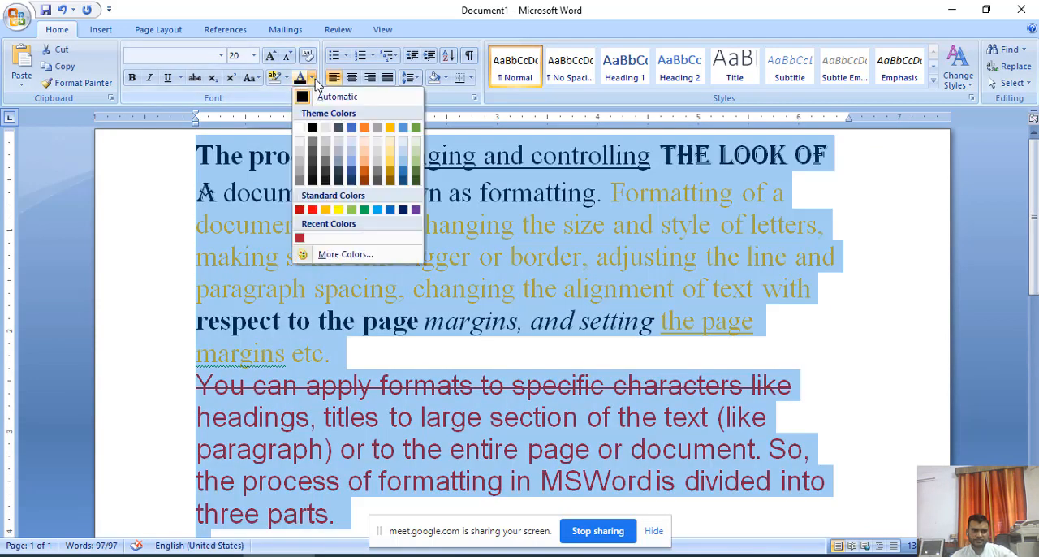
click(313, 128)
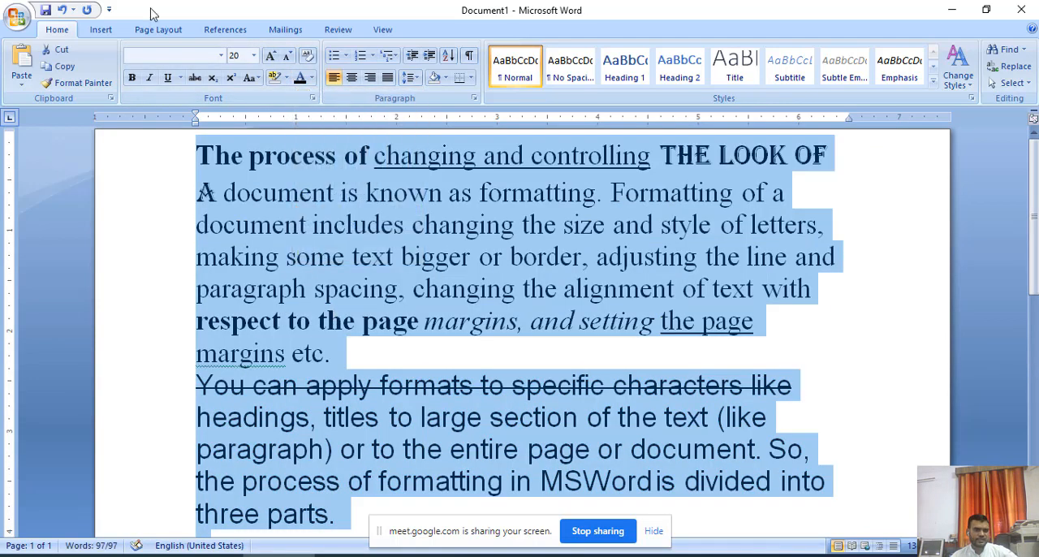
Remove strikethrough and bold formatting from all the text in the document.
click(195, 78)
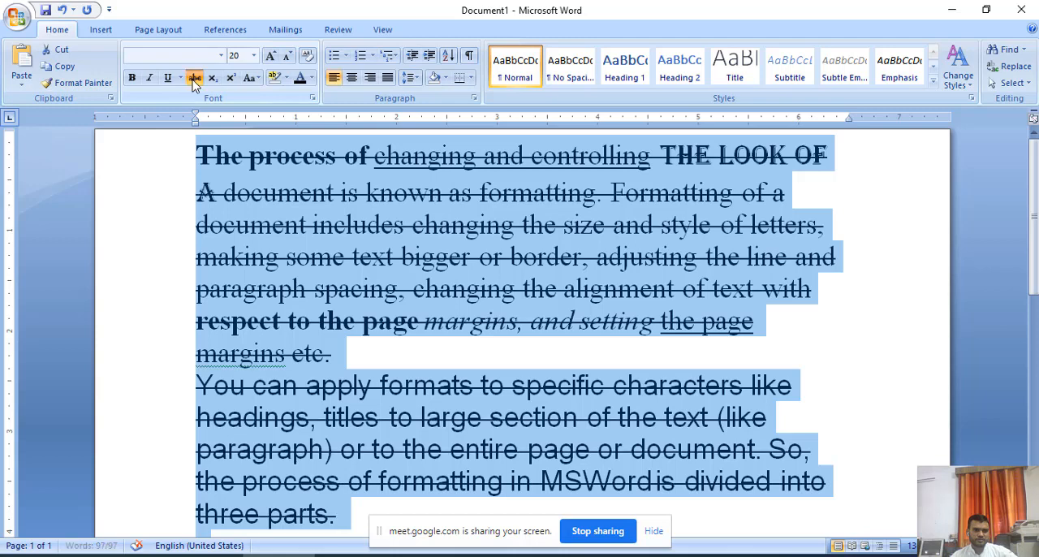
click(195, 79)
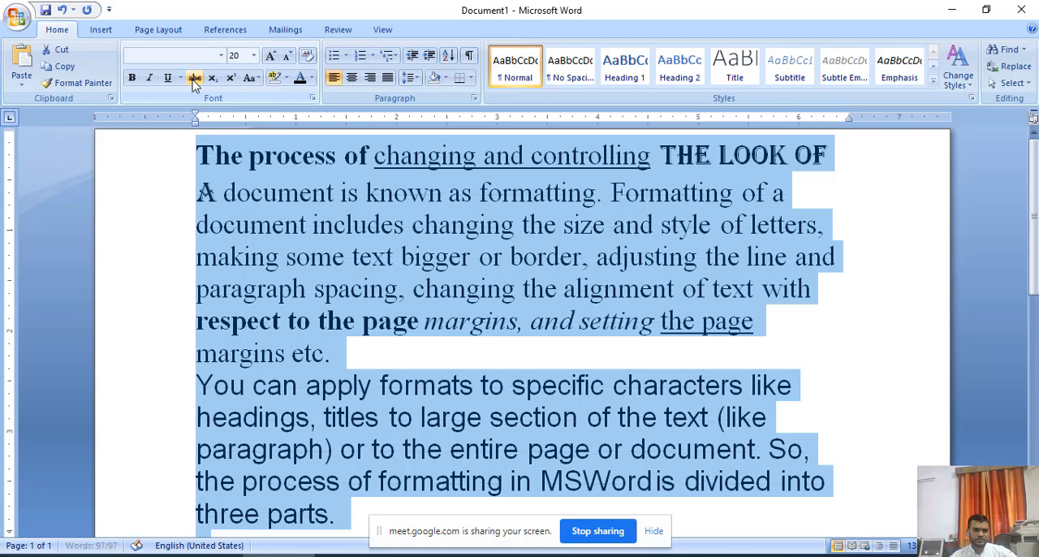
click(131, 78)
click(132, 78)
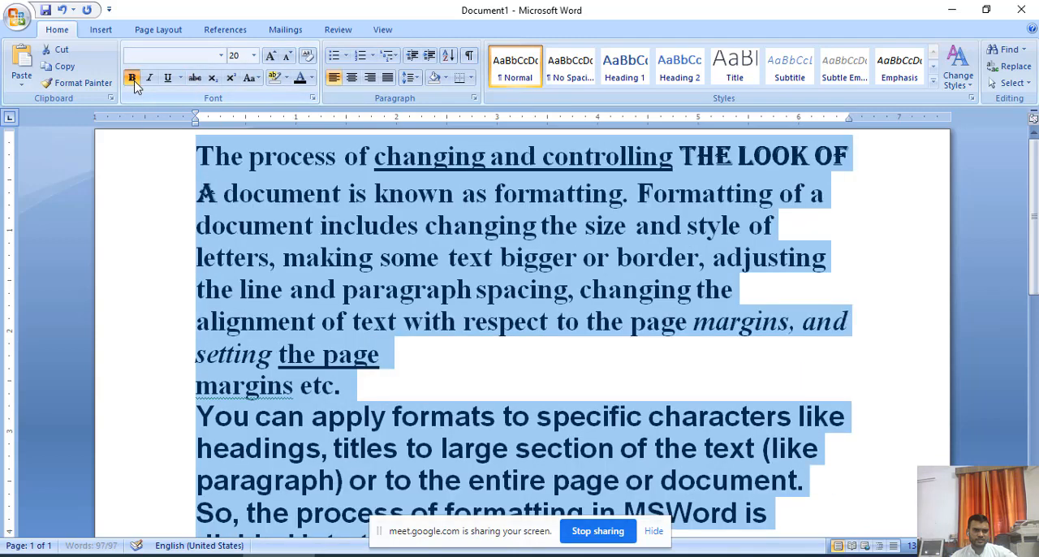
click(131, 78)
Remove italic and underline formatting from all the text in the document.
click(151, 78)
click(151, 78)
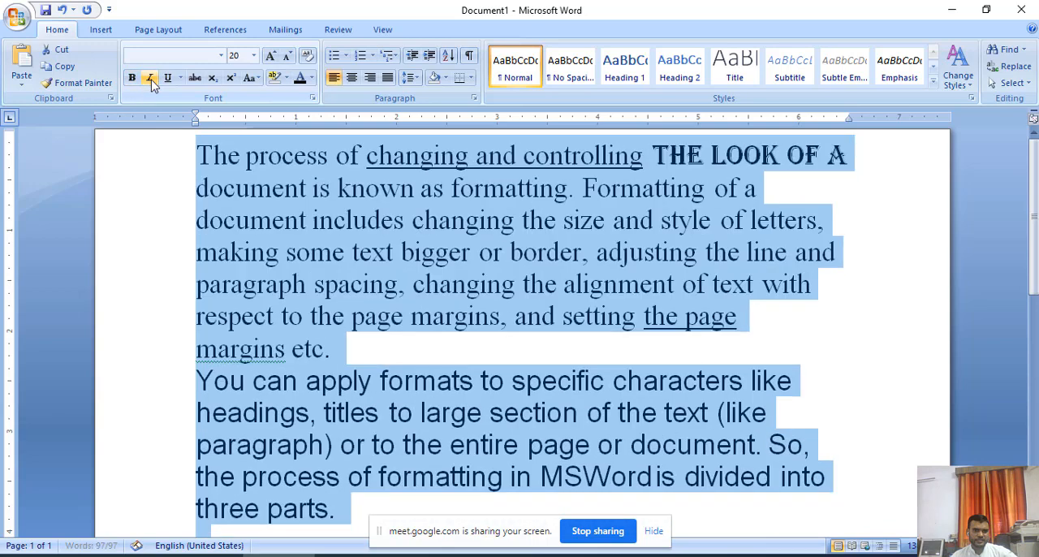
click(168, 78)
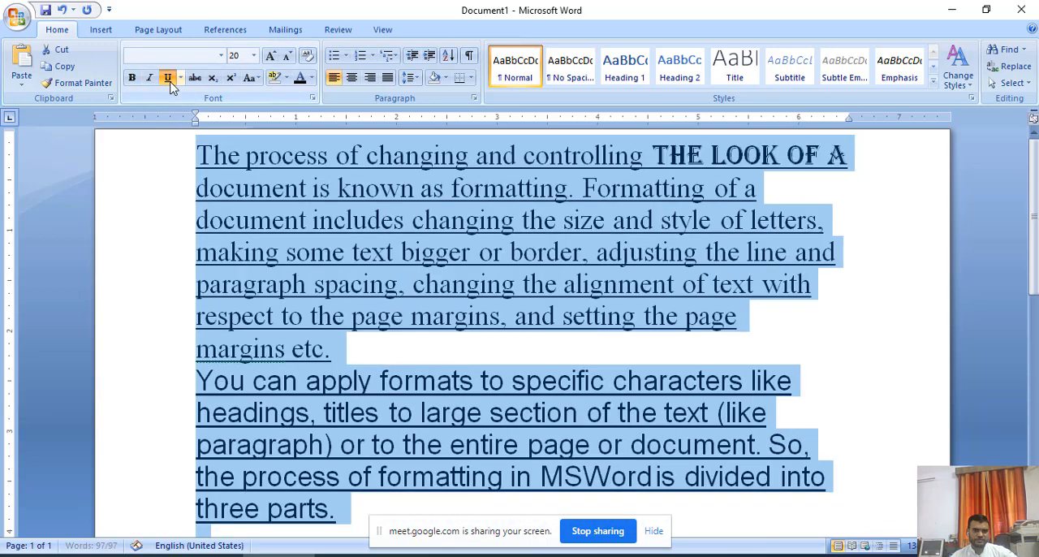
click(168, 78)
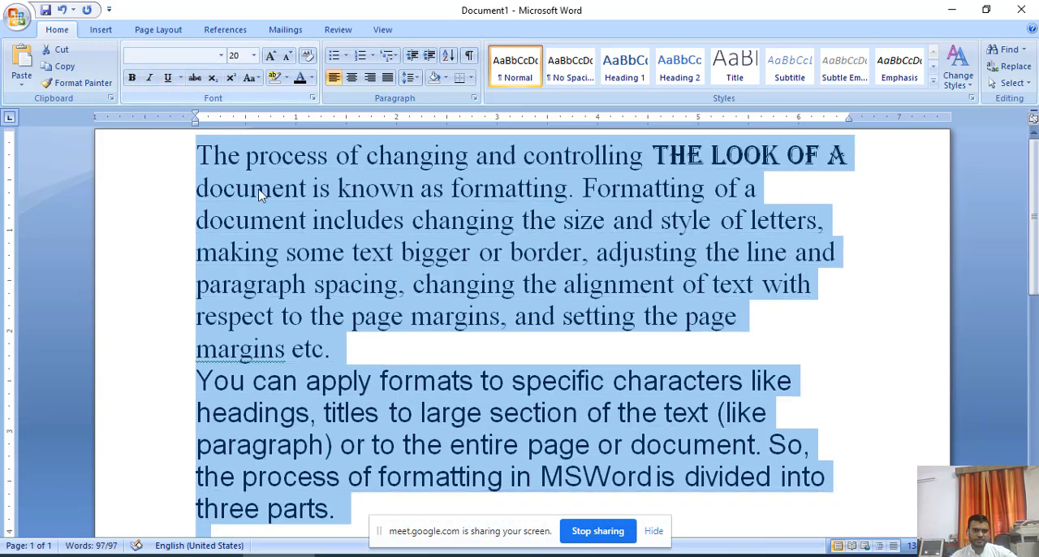
Set the font of the entire document to Times New Roman.
click(206, 57)
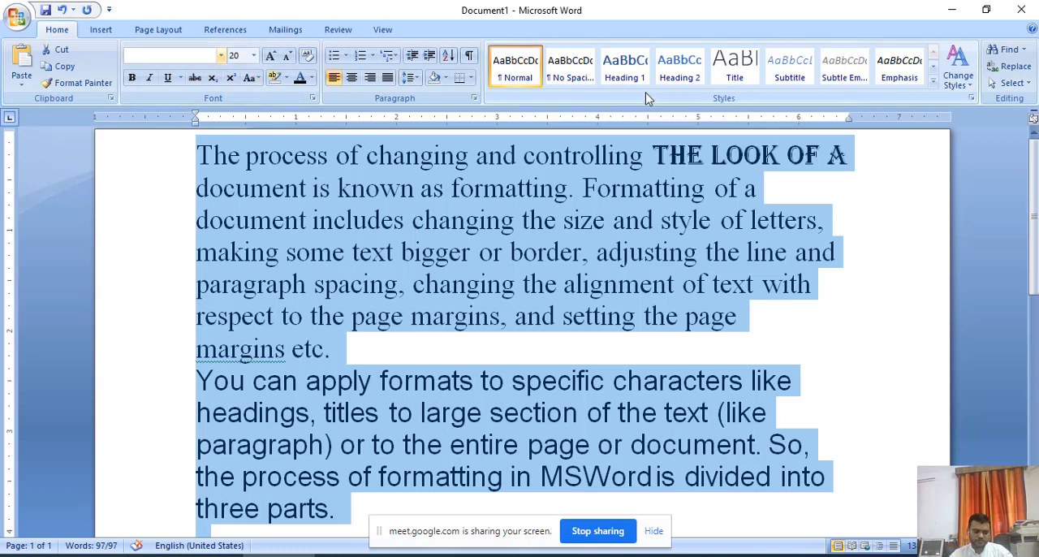
text(Tim)
key(Return)
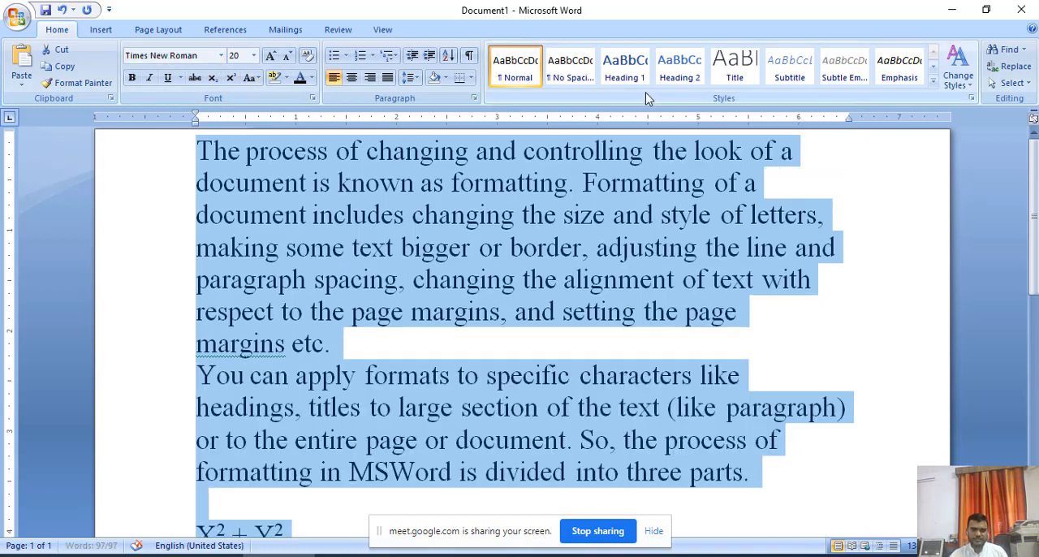
Delete the X² + Y² and H₂O lines below the second paragraph.
scroll(464, 384, down, 3)
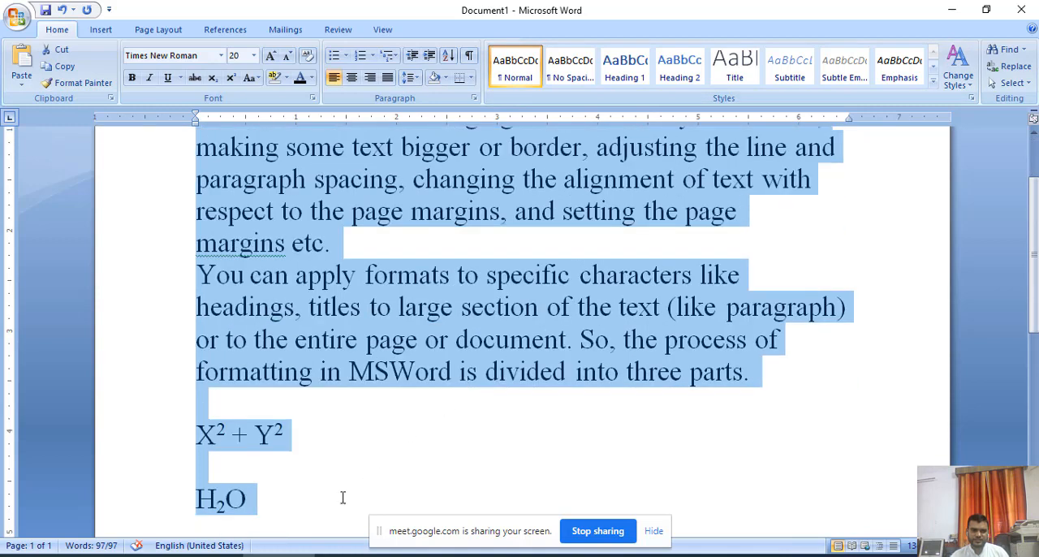
drag(344, 494, 179, 444)
key(Delete)
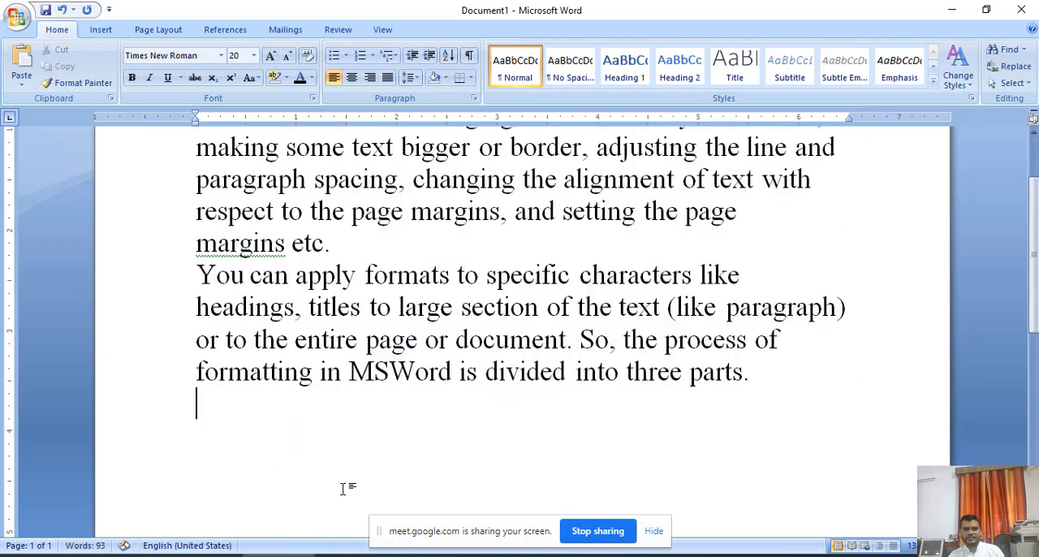
Reduce the font size of the entire document to 16.
key(ctrl+a)
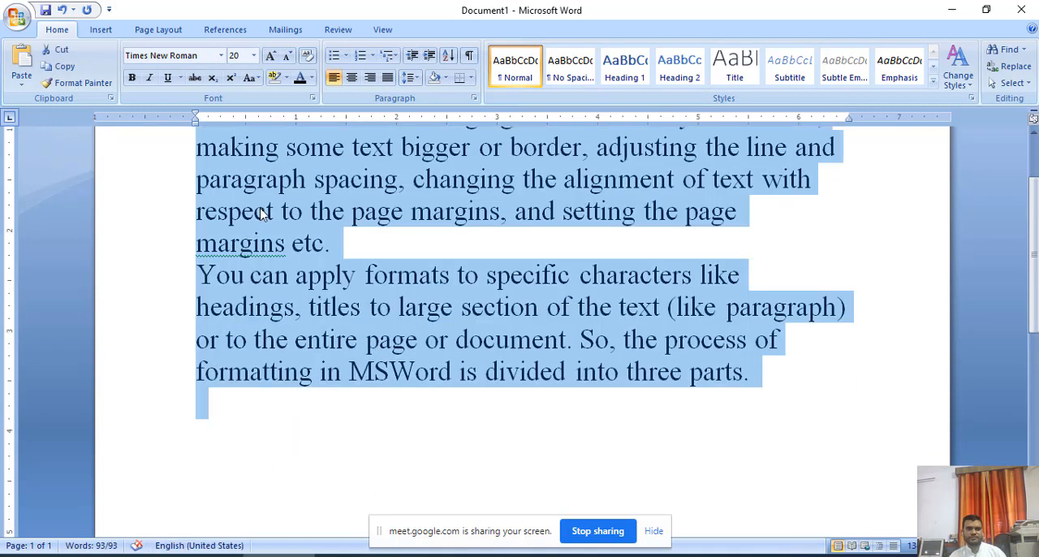
click(287, 55)
click(288, 55)
scroll(430, 389, up, 2)
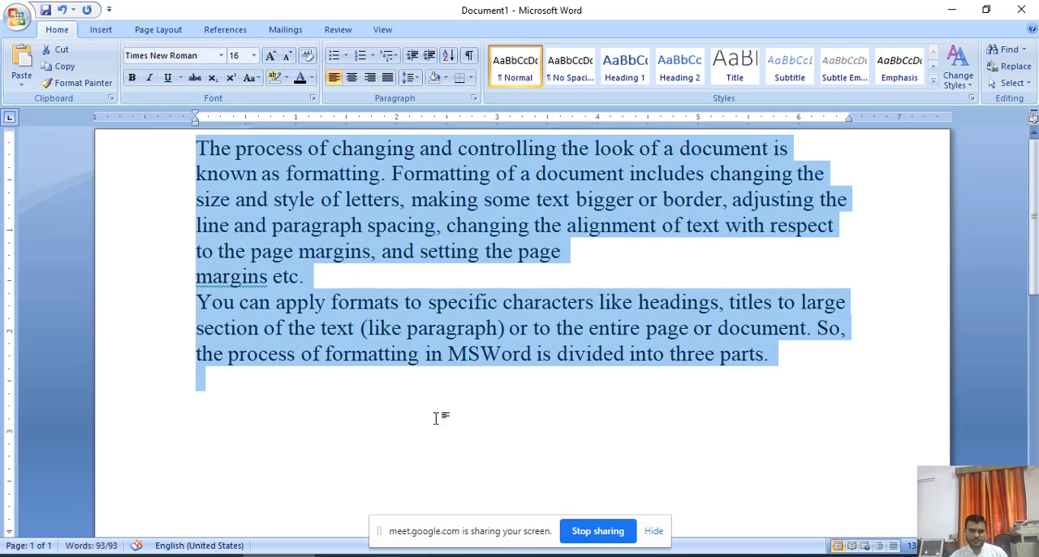
click(436, 422)
key(ctrl+Home)
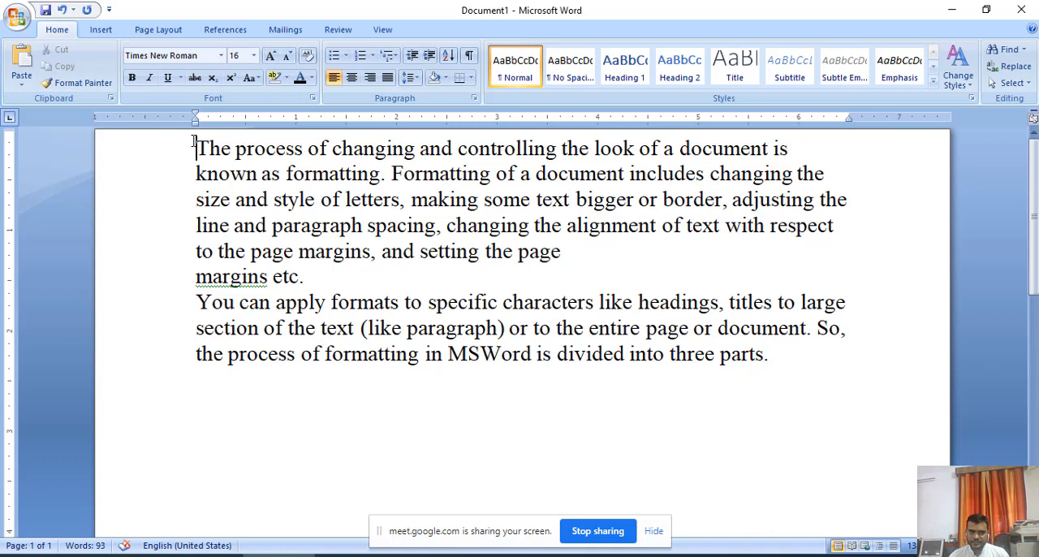
click(789, 148)
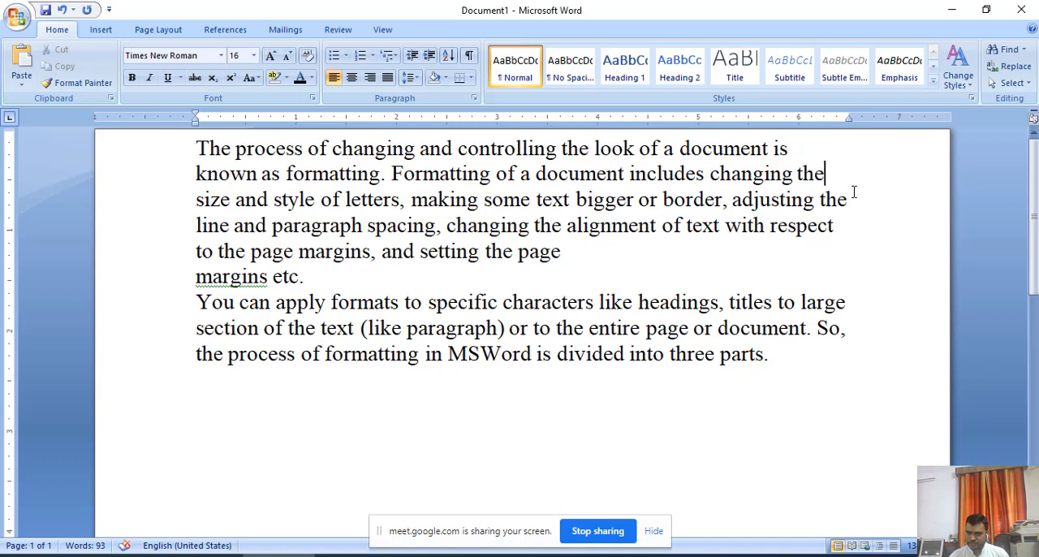
click(851, 199)
click(836, 226)
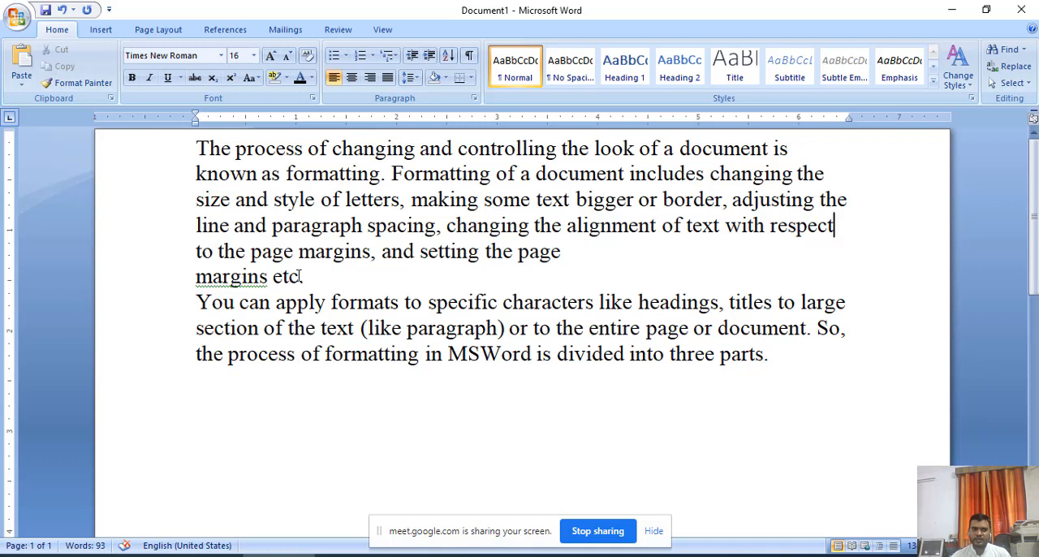
Right-align the first paragraph, from "The process of changing" to "margins etc.".
drag(316, 277, 195, 148)
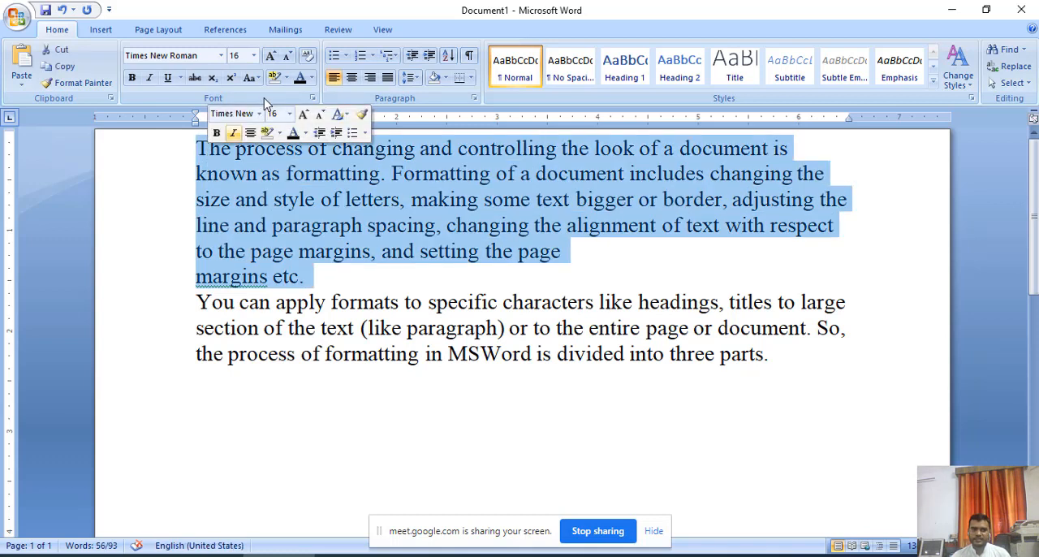
click(370, 78)
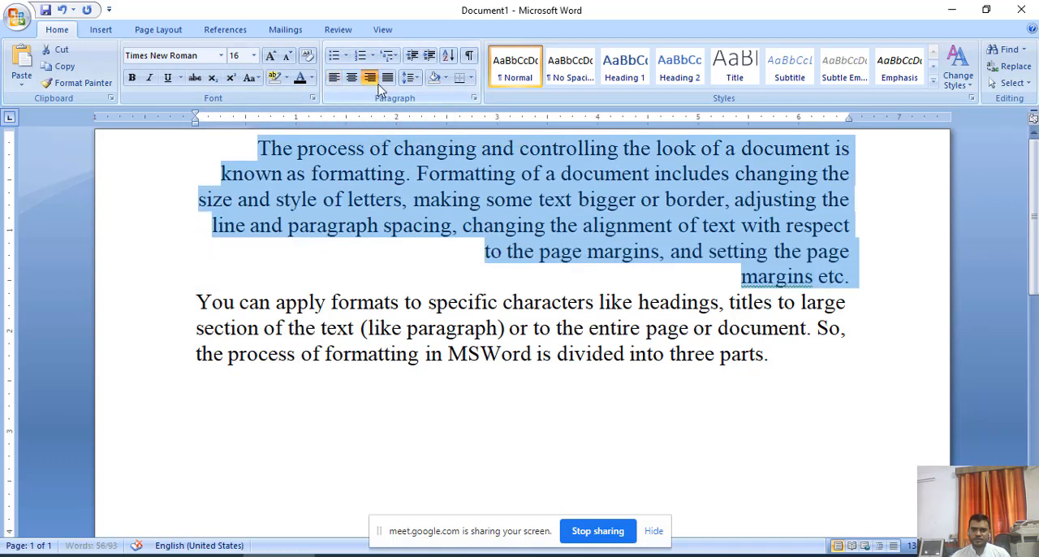
click(272, 156)
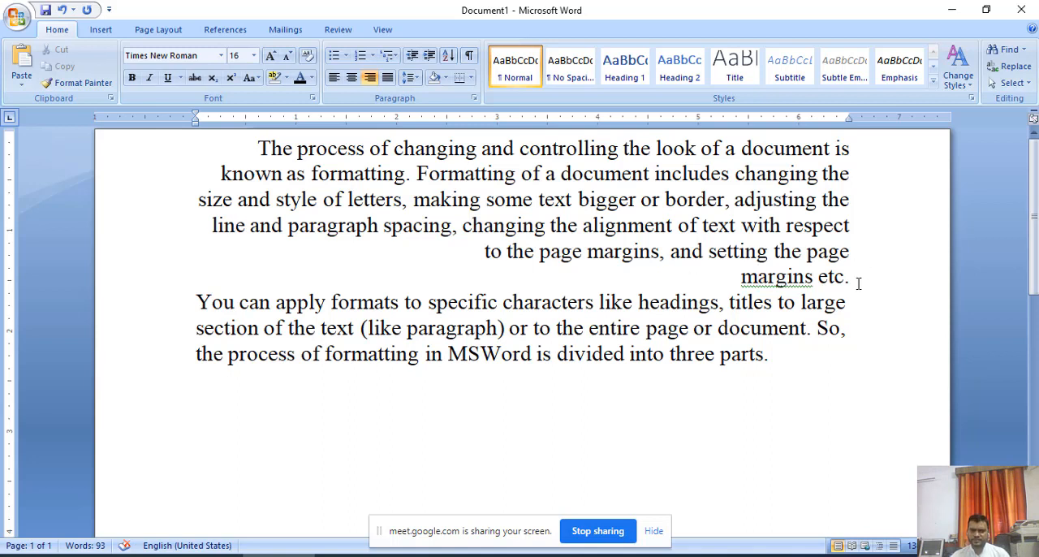
Apply centre, justified, left and right alignment in turn to the first paragraph.
drag(866, 276, 258, 148)
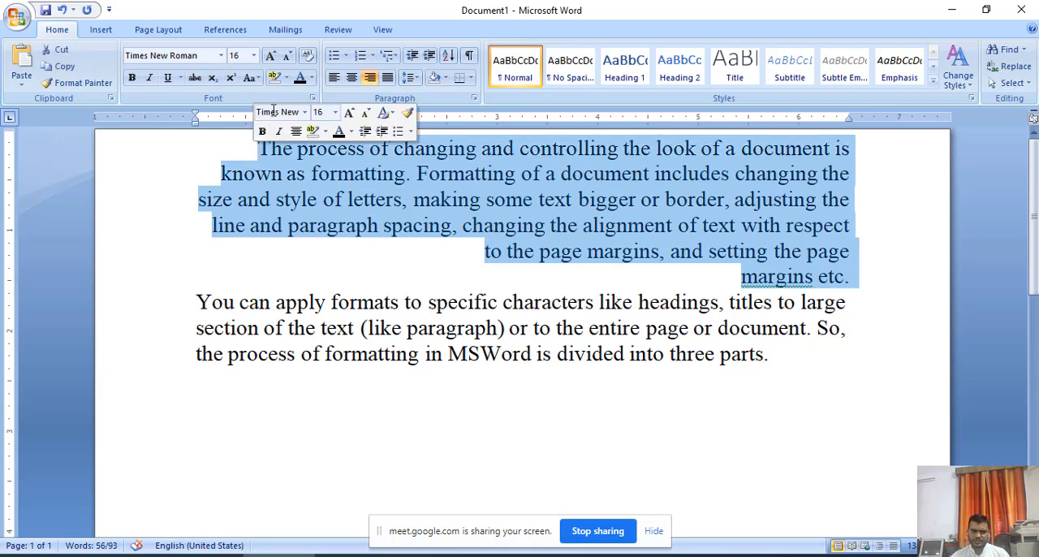
click(351, 77)
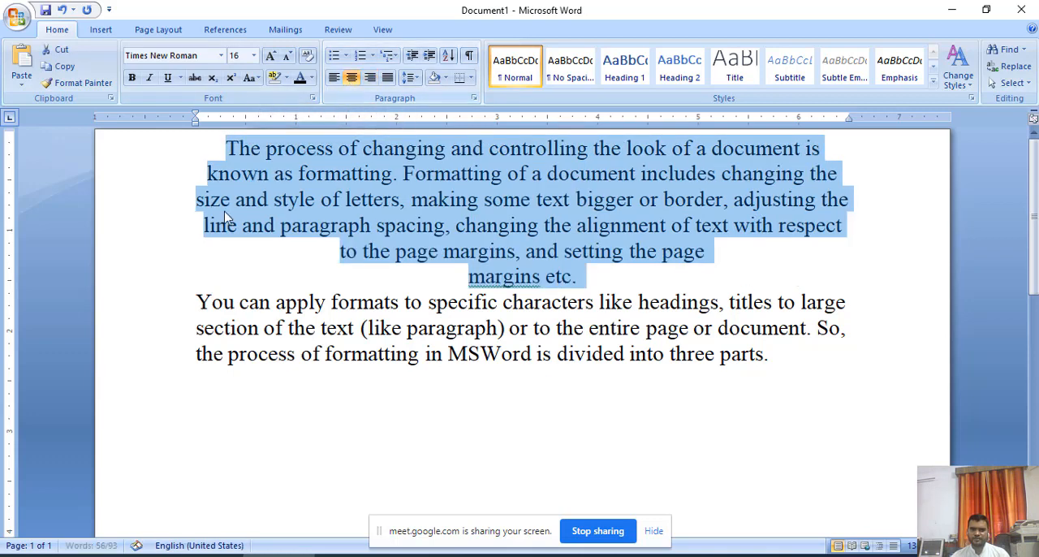
click(388, 81)
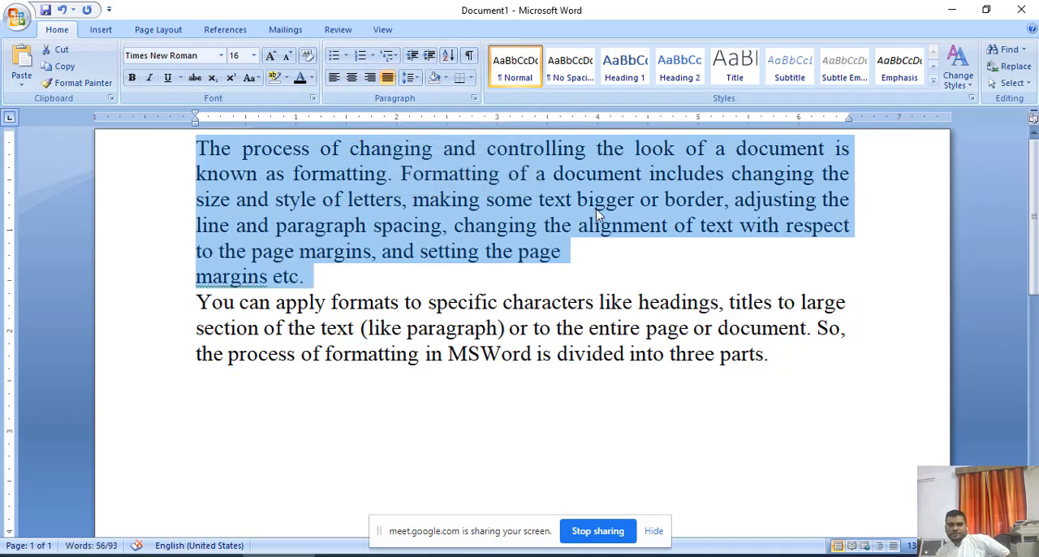
click(333, 81)
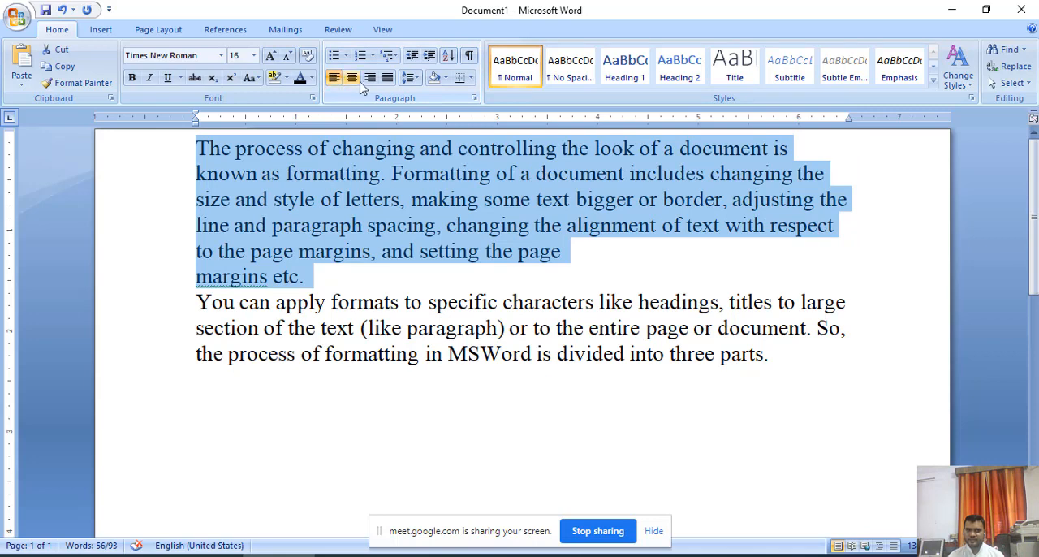
click(369, 78)
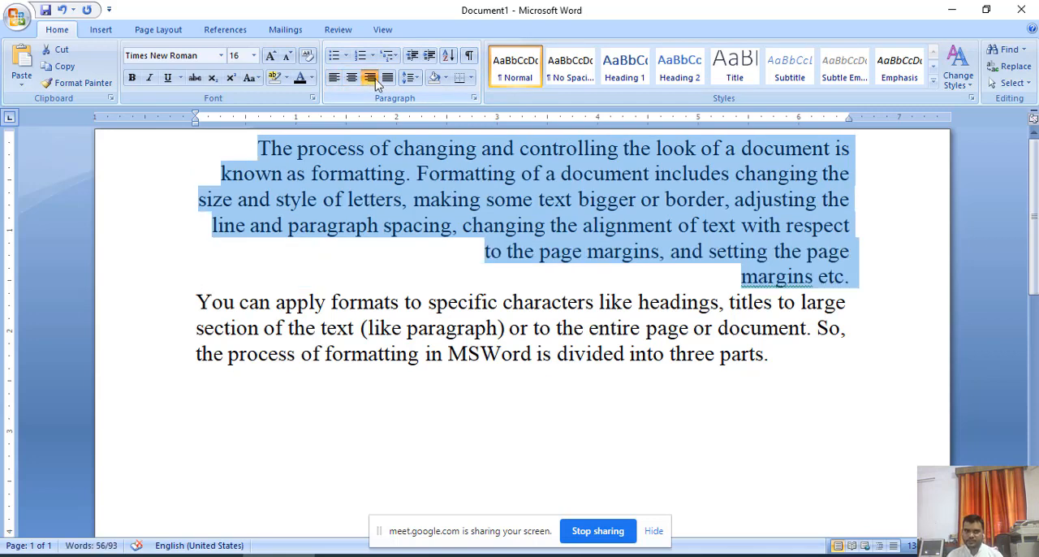
Justify the first paragraph so its text meets both margins, and clear the selection.
click(389, 79)
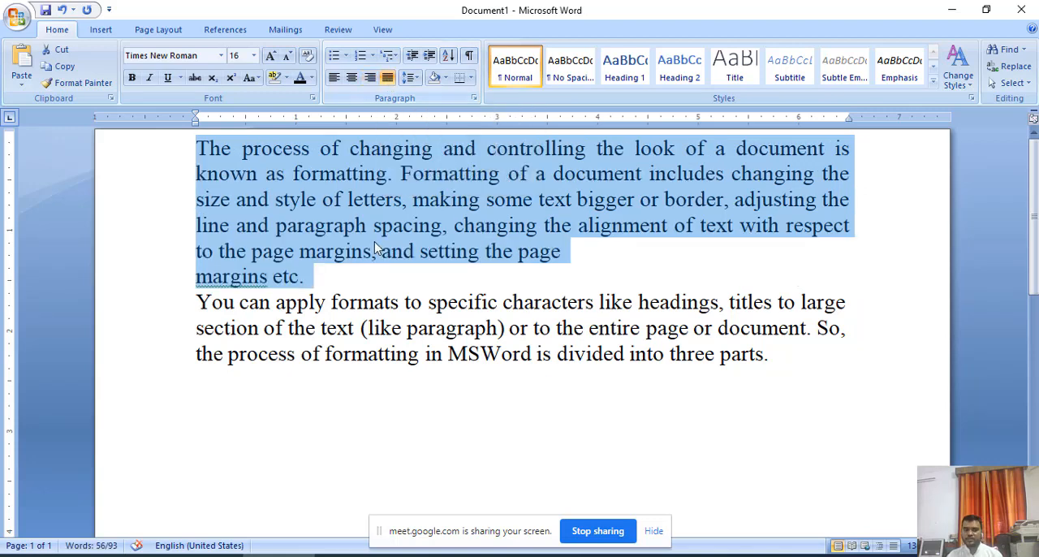
click(494, 428)
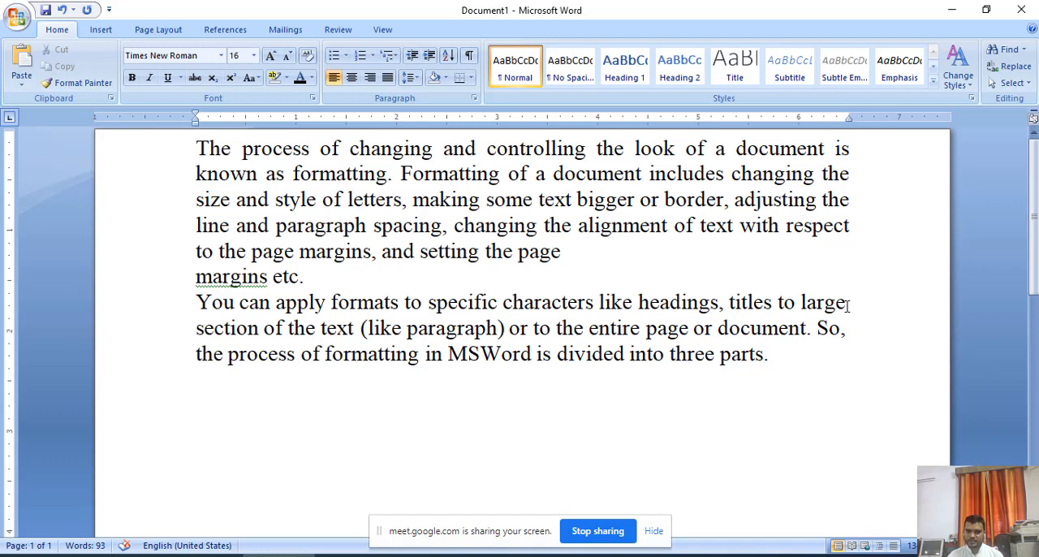
Remove the line break before "margins etc." so it joins the preceding line of the first paragraph.
click(850, 329)
click(774, 352)
drag(787, 346, 209, 299)
click(441, 387)
key(Delete)
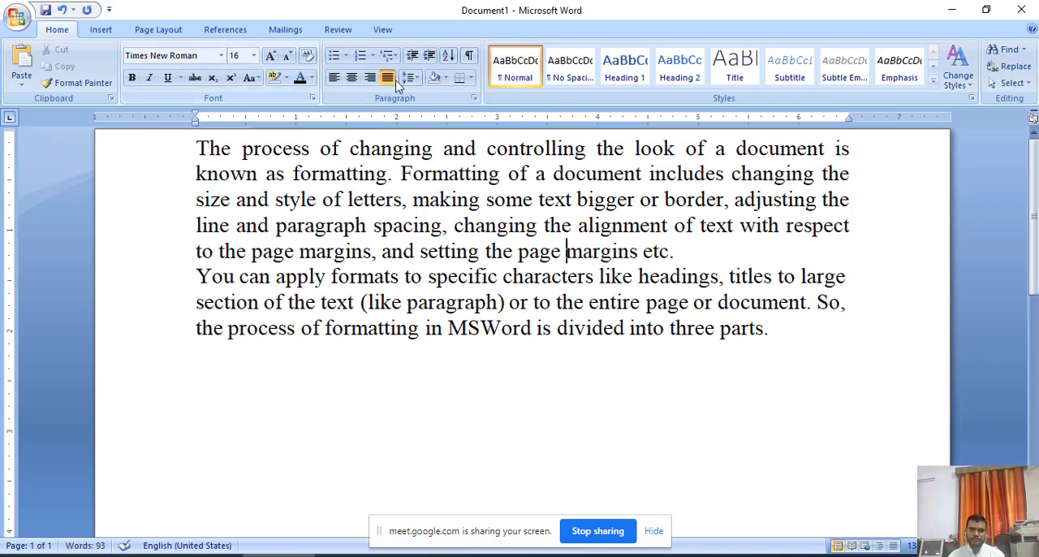
Set the line spacing of the first paragraph to 1.5.
drag(680, 255, 167, 160)
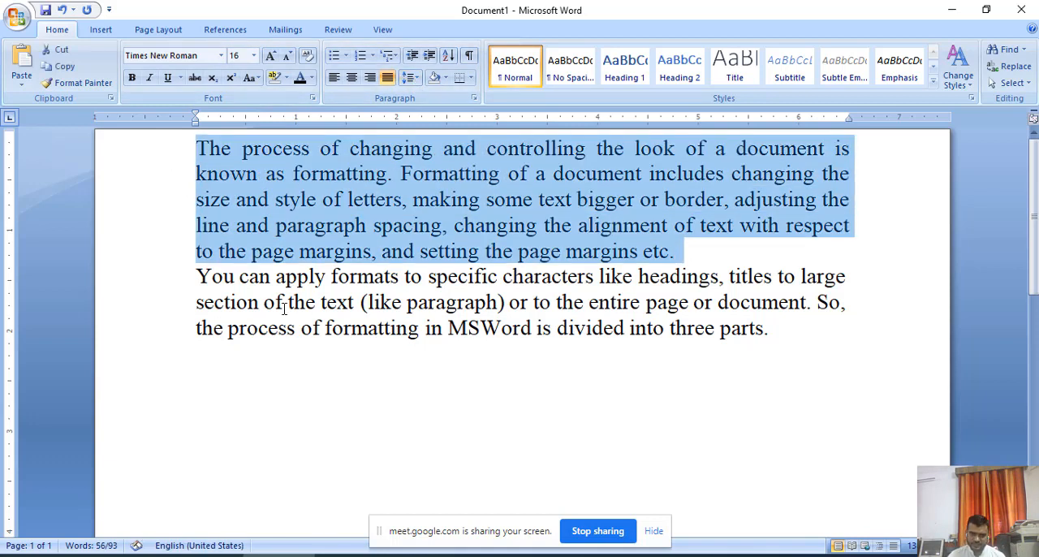
click(416, 80)
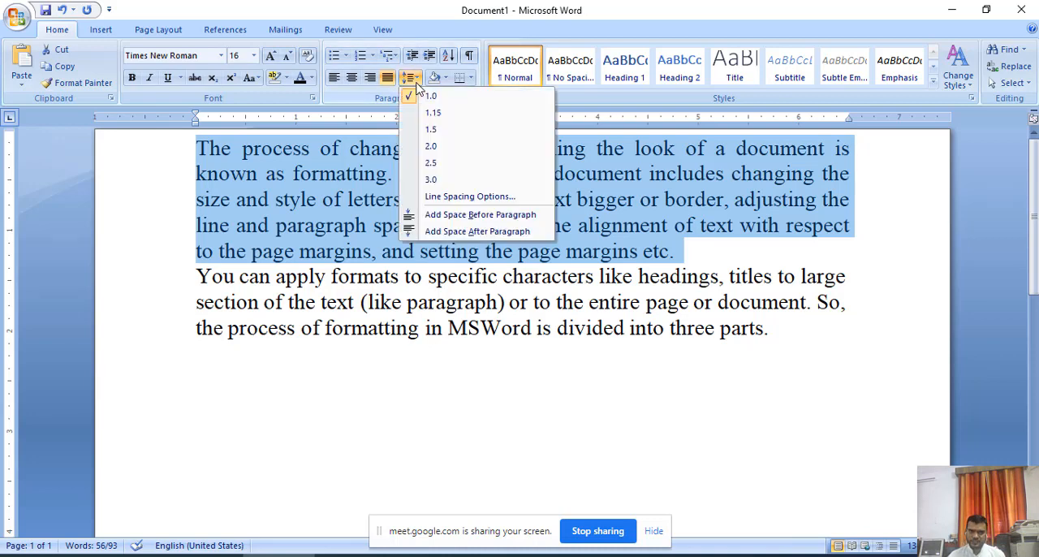
click(431, 132)
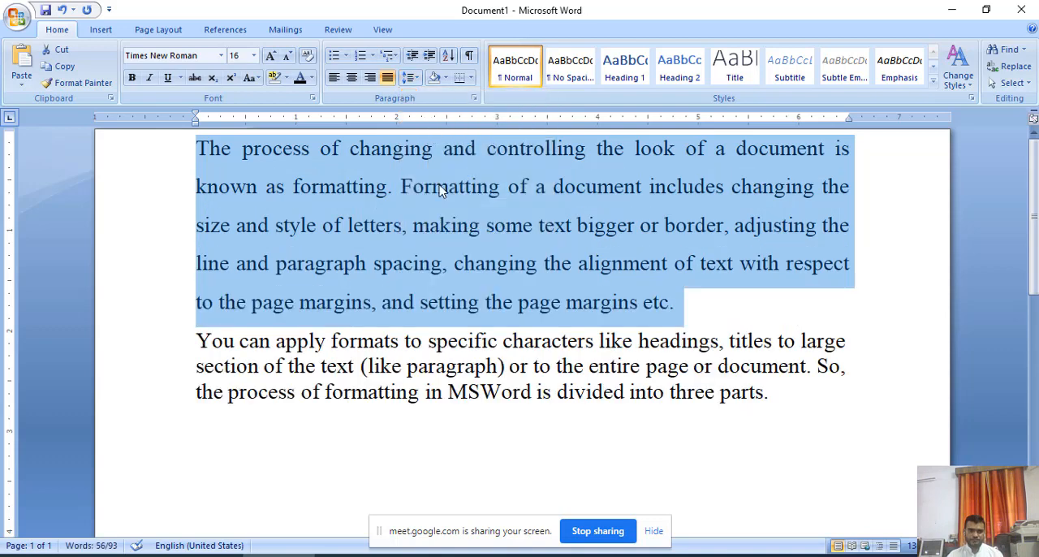
click(619, 309)
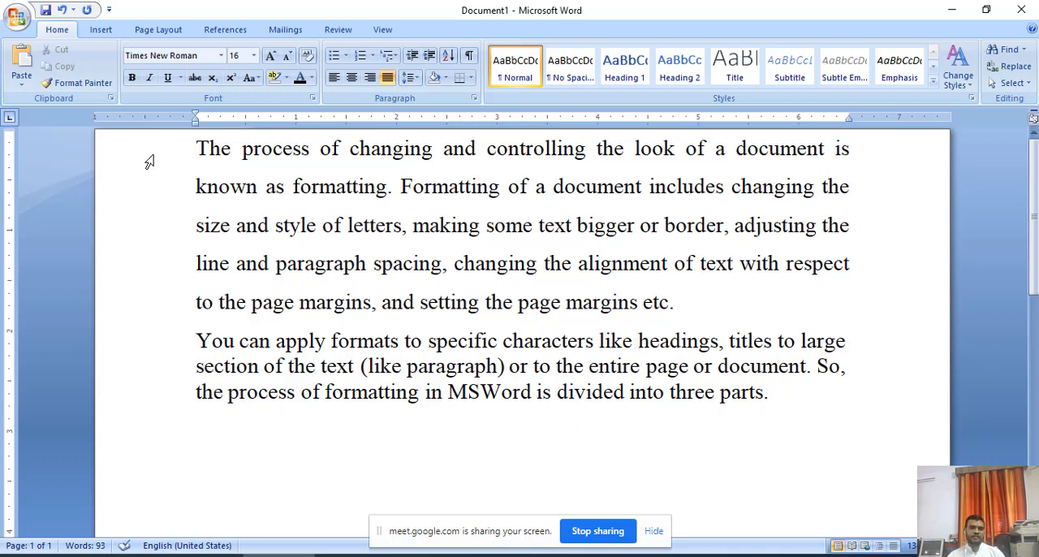
Set the line spacing of the first paragraph to 1.15.
drag(199, 157, 657, 311)
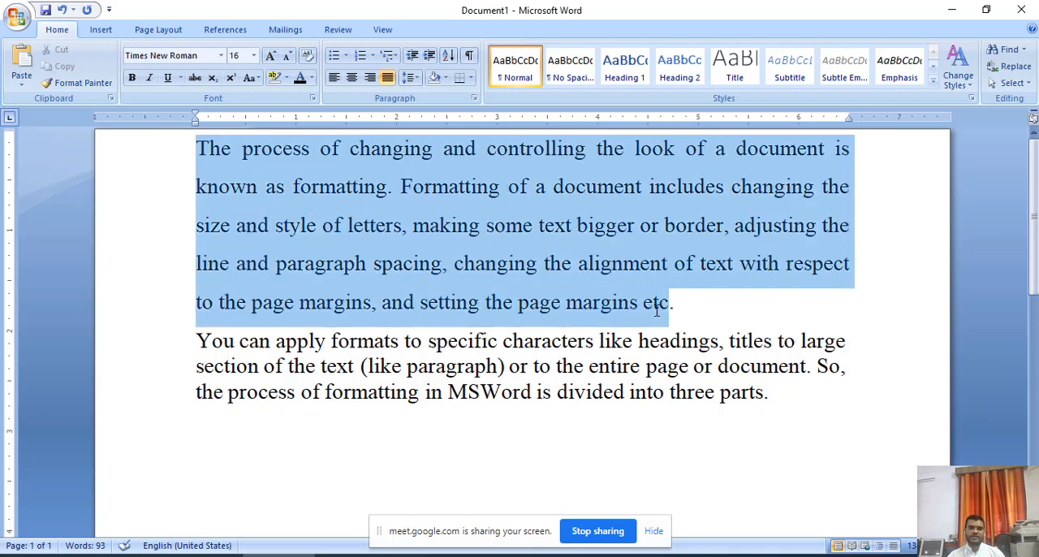
click(409, 77)
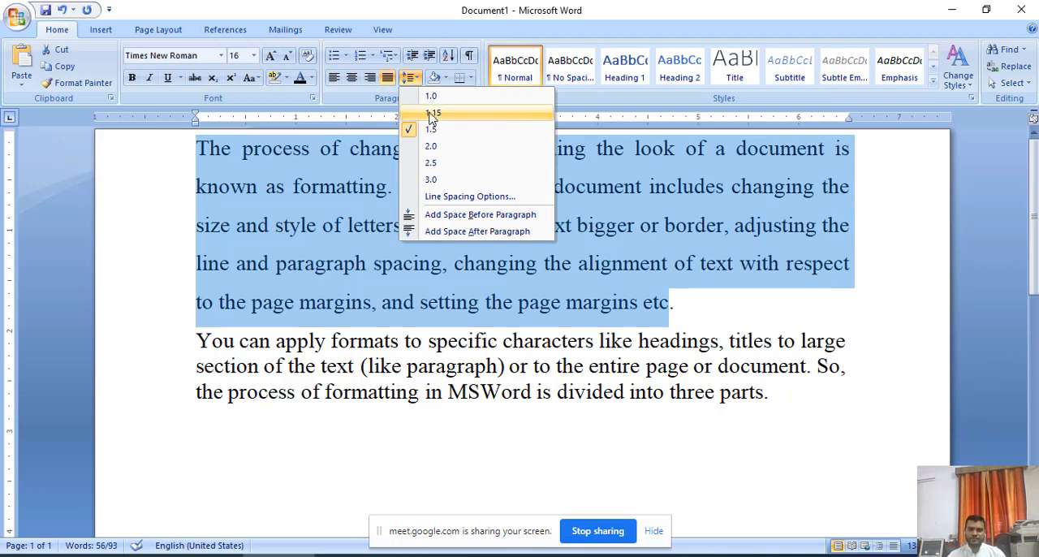
click(431, 115)
key(ctrl+End)
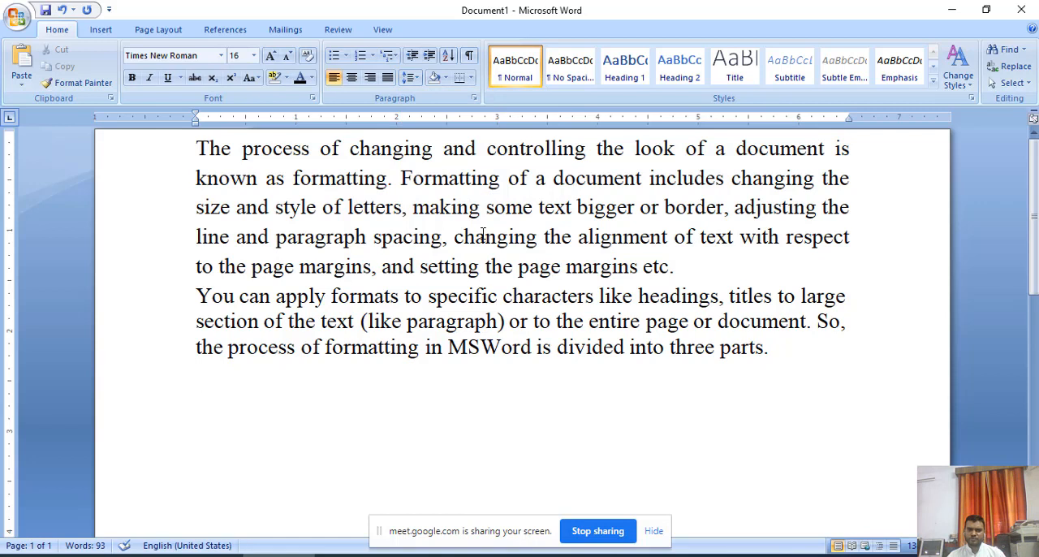
Set the line spacing of the second paragraph, beginning "You can apply formats", to 2.0.
drag(770, 349, 638, 300)
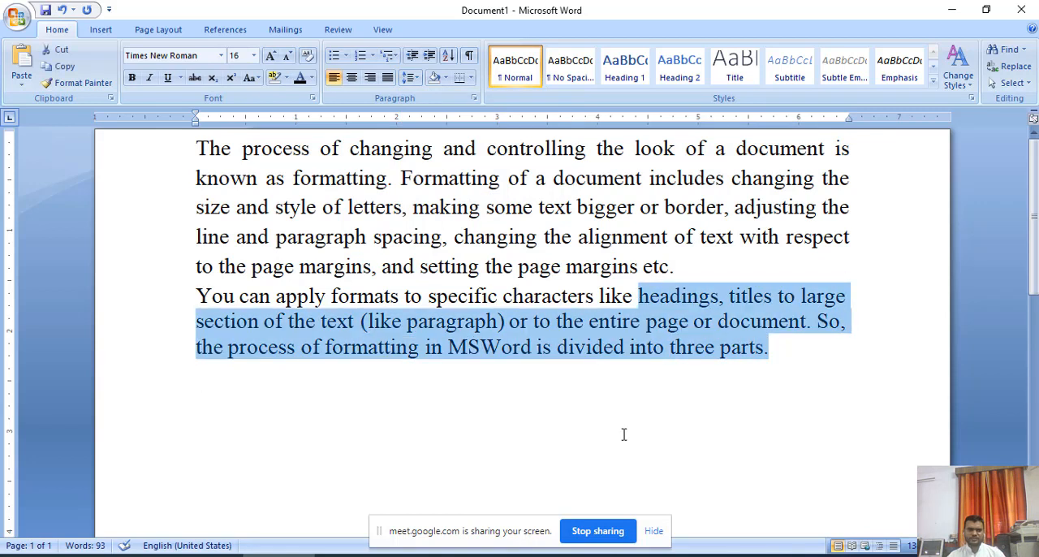
click(740, 364)
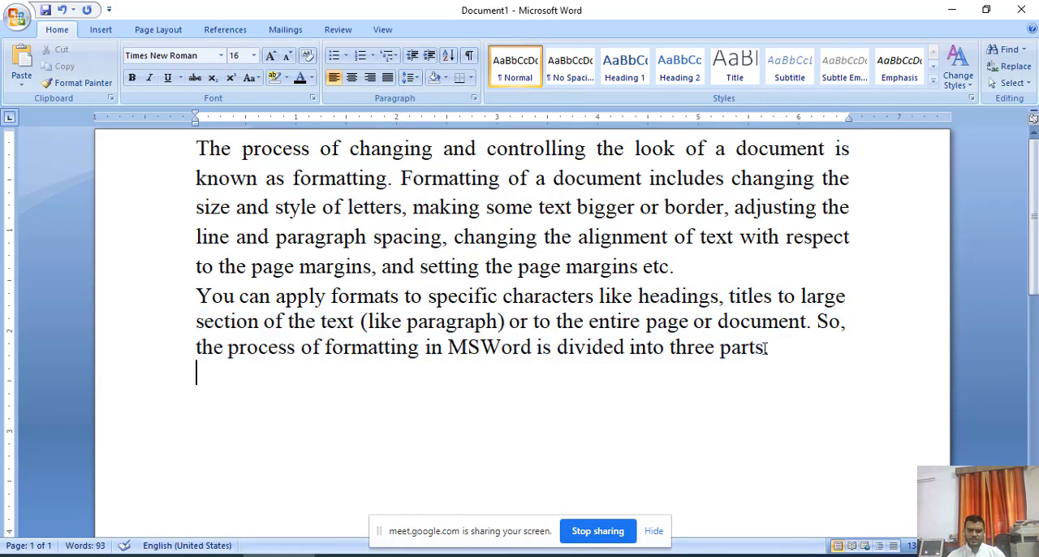
drag(769, 349, 197, 297)
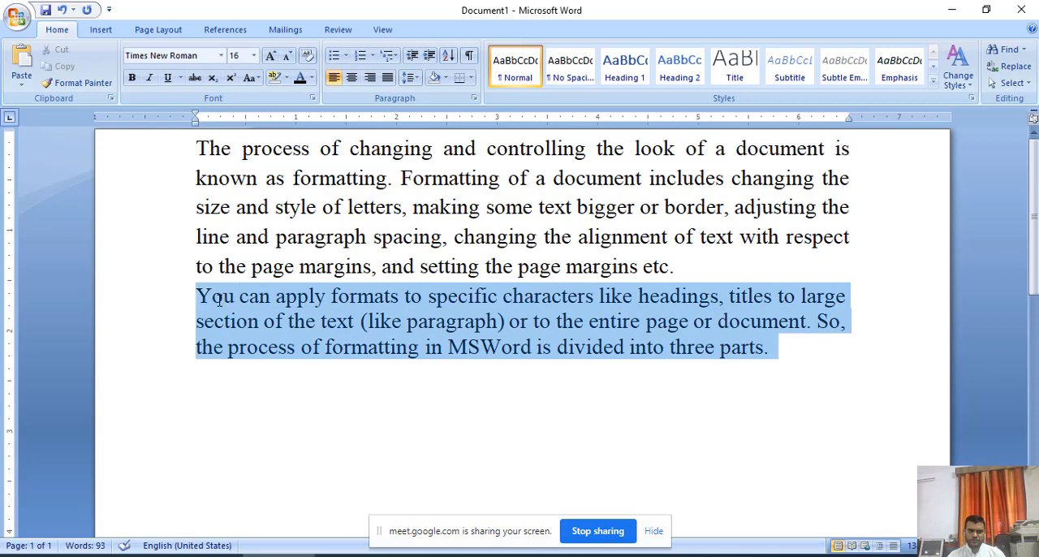
click(416, 78)
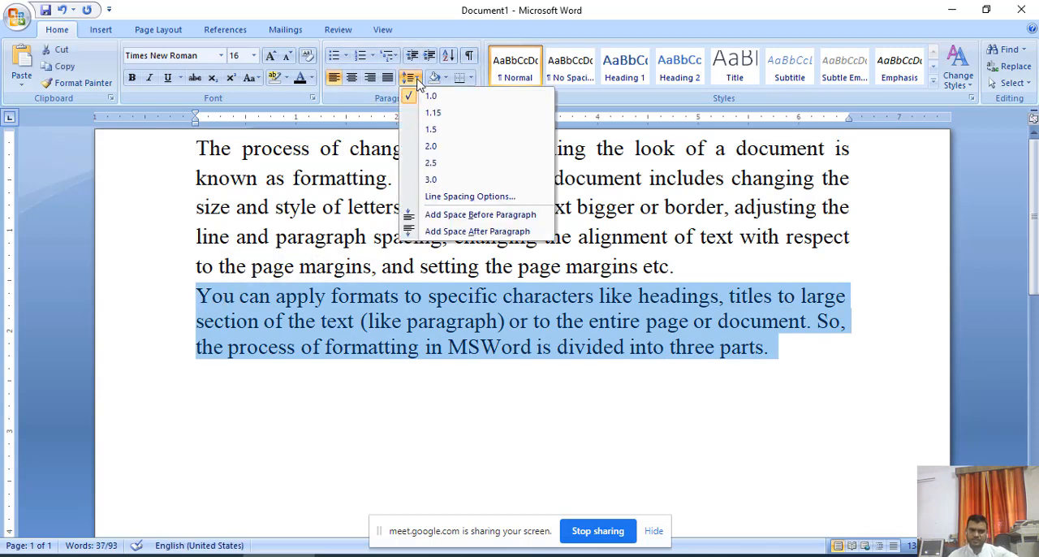
click(430, 147)
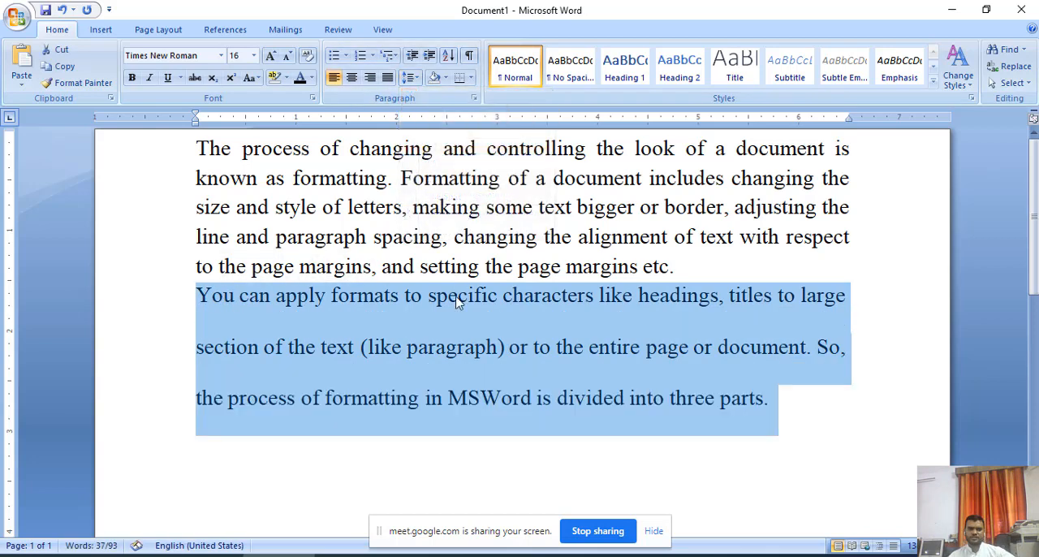
click(476, 347)
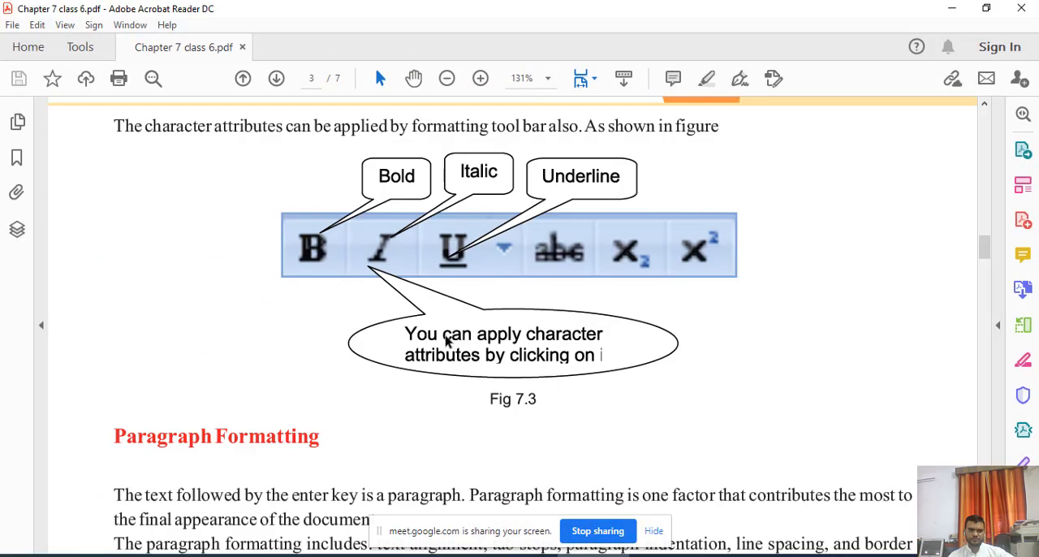
Switch to the Chapter 7 PDF in Adobe Acrobat Reader and examine its sections on left, center, right and justify alignment.
scroll(446, 335, up, 3)
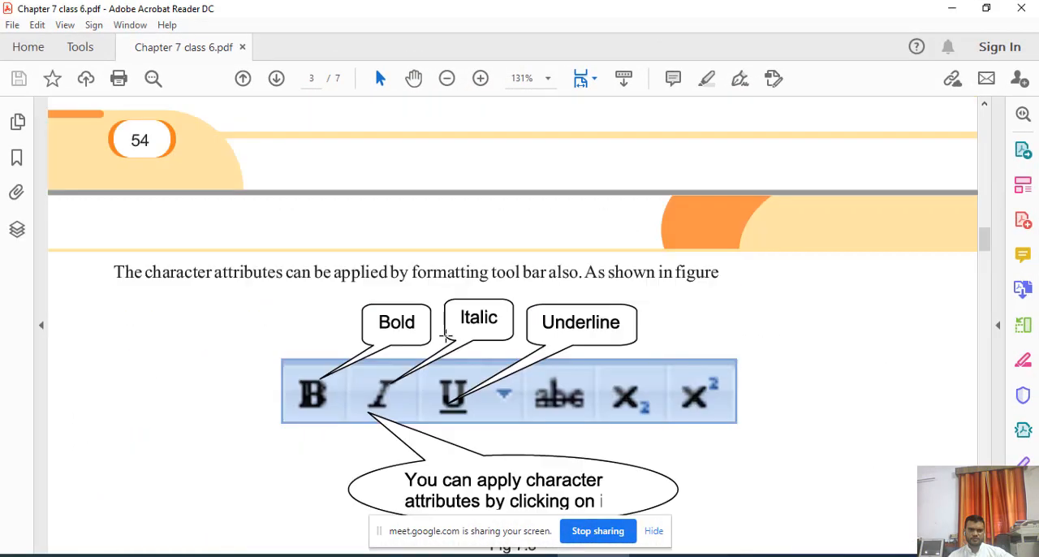
scroll(445, 335, down, 10)
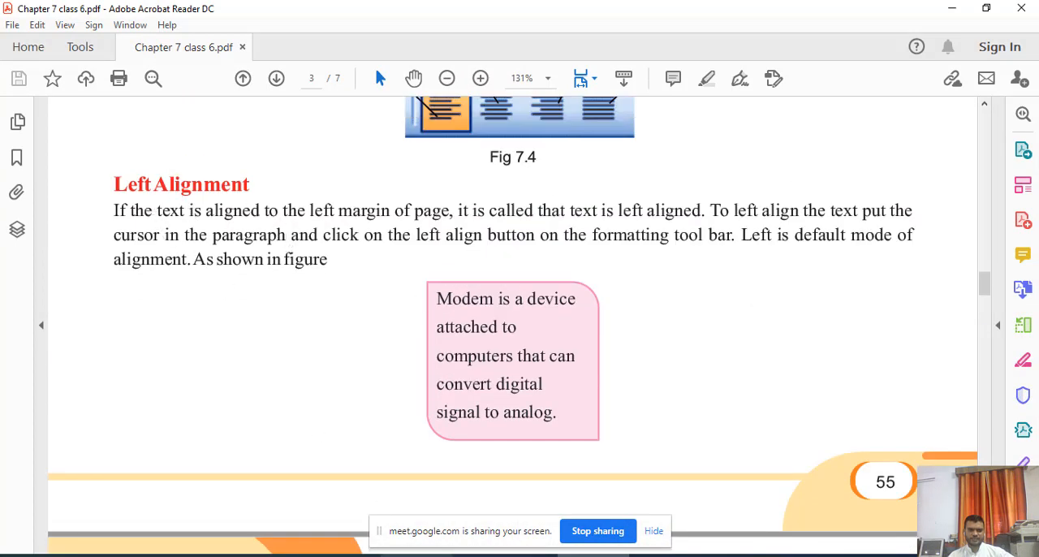
click(416, 553)
click(406, 554)
drag(446, 299, 550, 415)
scroll(550, 414, down, 3)
scroll(550, 412, down, 9)
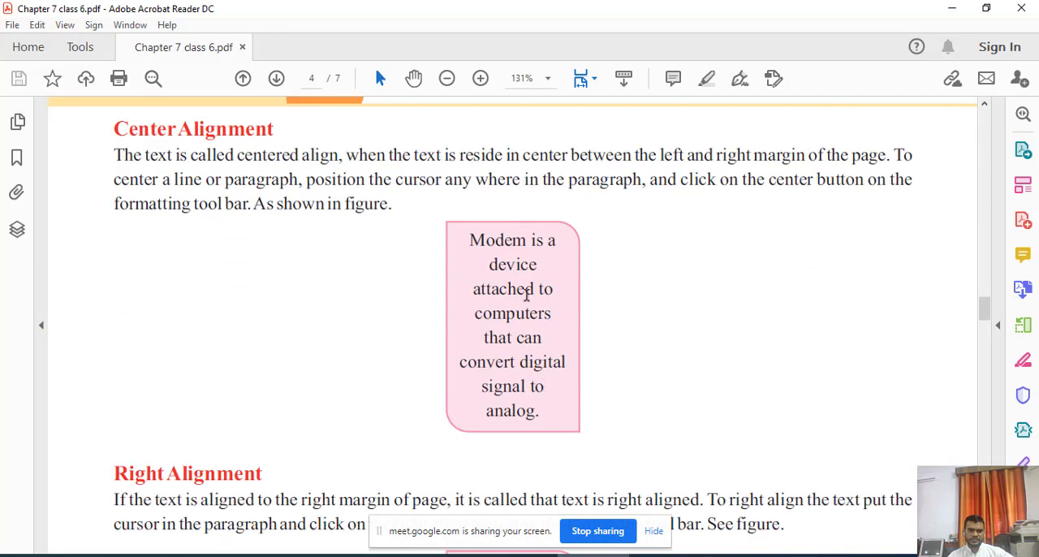
click(472, 241)
scroll(469, 363, down, 7)
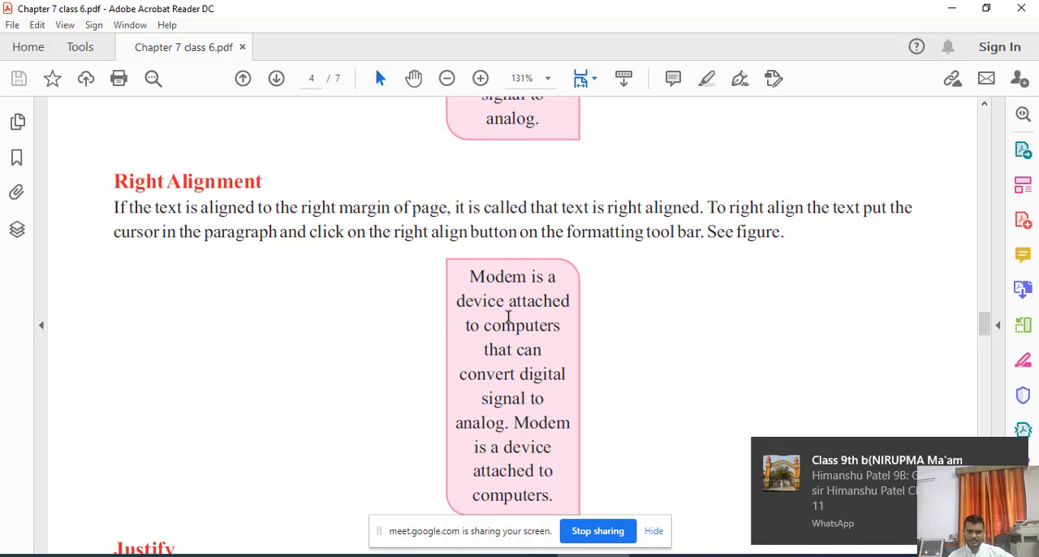
scroll(544, 327, down, 10)
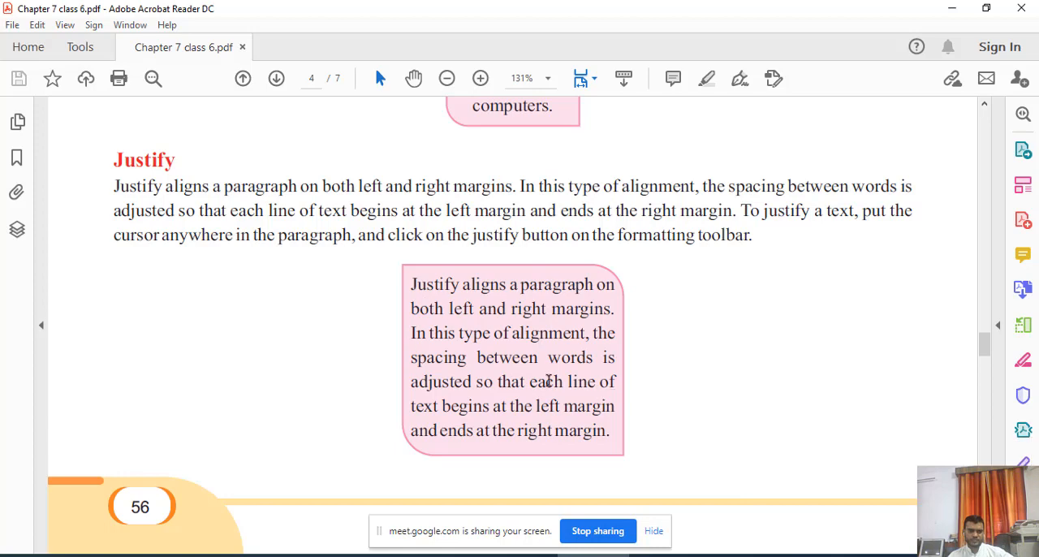
Examine the textbook's Print Preview and Printing a Document sections, including the print dialog figure and page range table.
scroll(549, 381, down, 10)
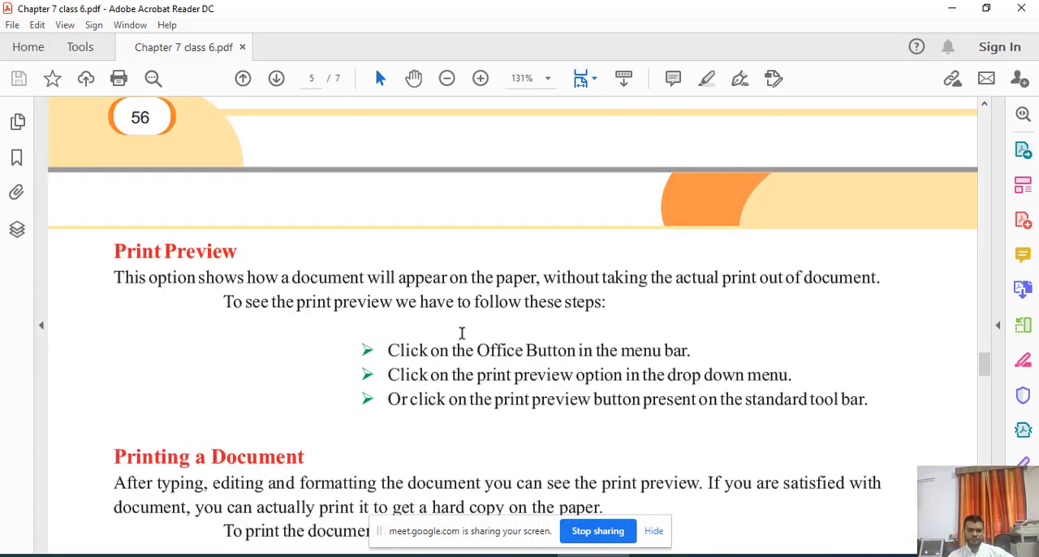
scroll(462, 333, down, 3)
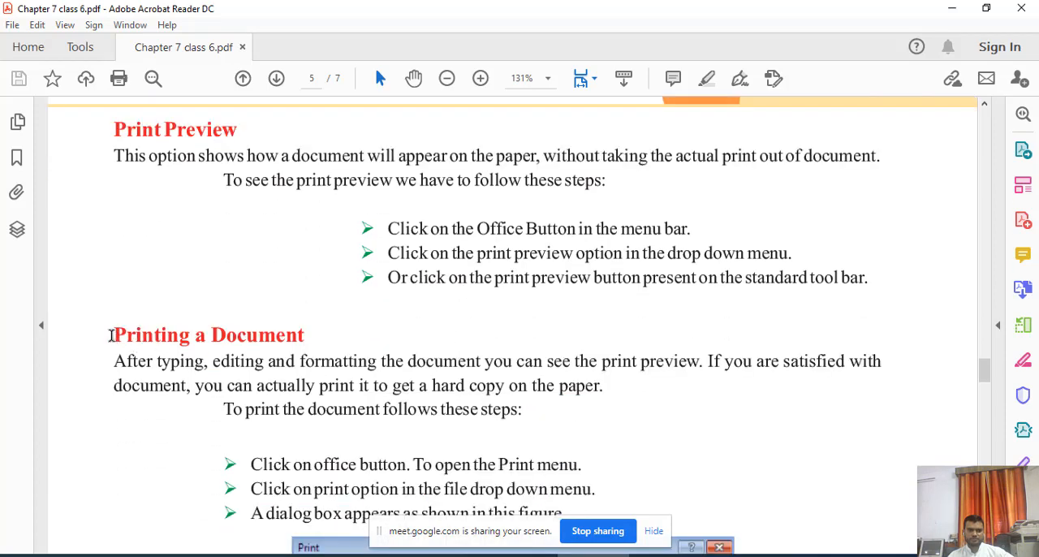
drag(111, 335, 307, 339)
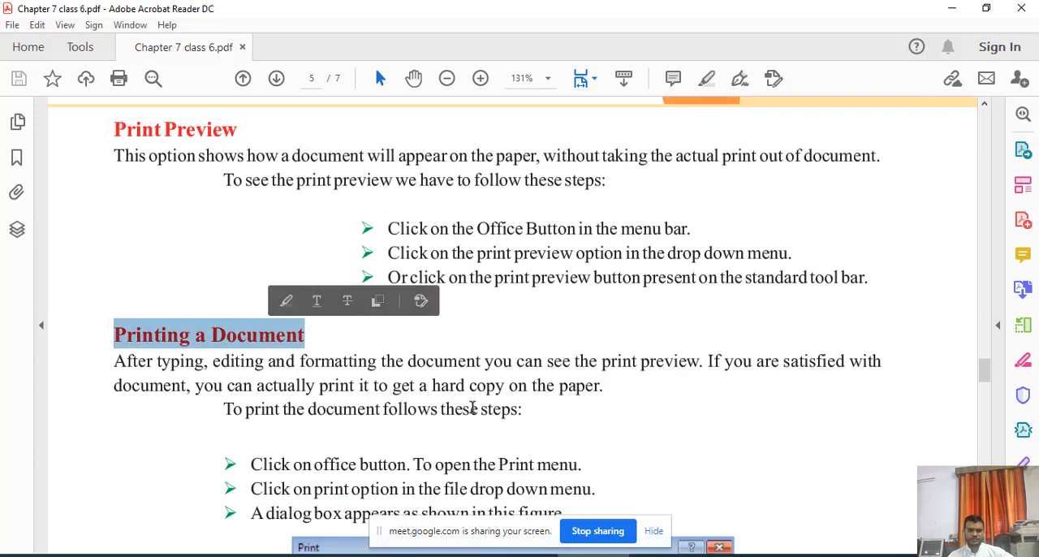
scroll(472, 408, down, 18)
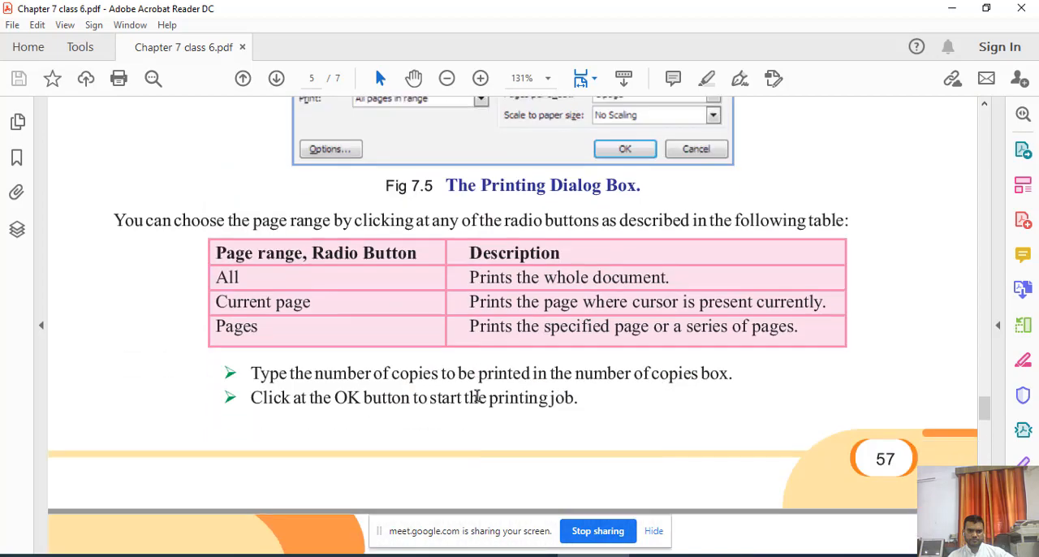
scroll(477, 396, down, 4)
scroll(477, 399, up, 20)
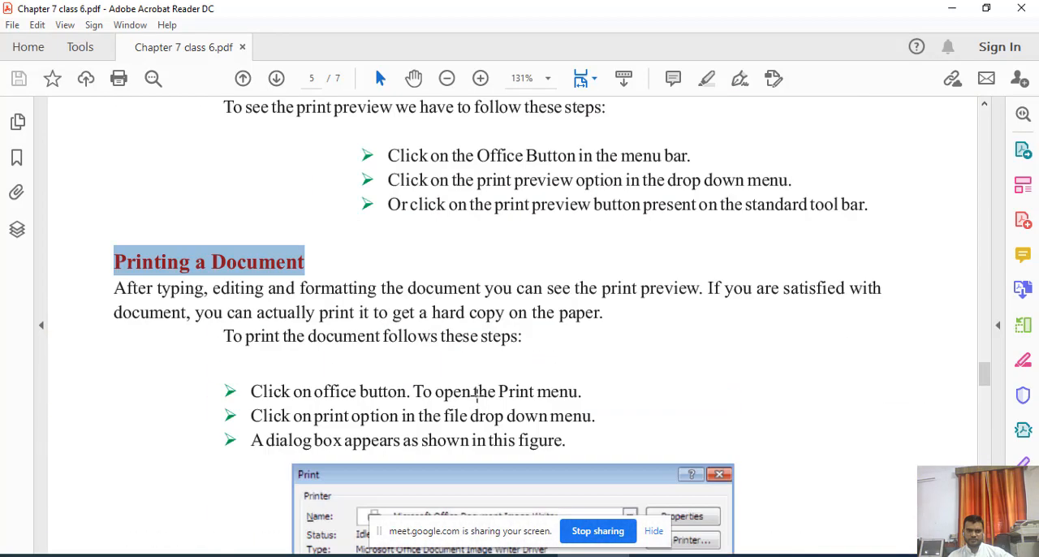
scroll(478, 396, up, 15)
scroll(486, 395, down, 10)
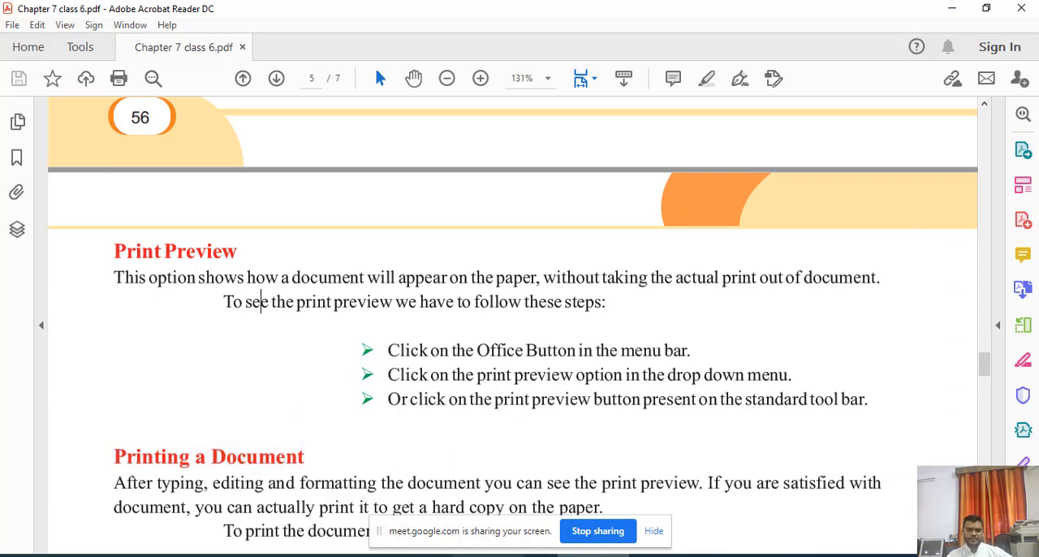
Switch to the Word document and set the line spacing of the second paragraph, beginning "You can apply formats", to 1.5.
key(alt+Tab)
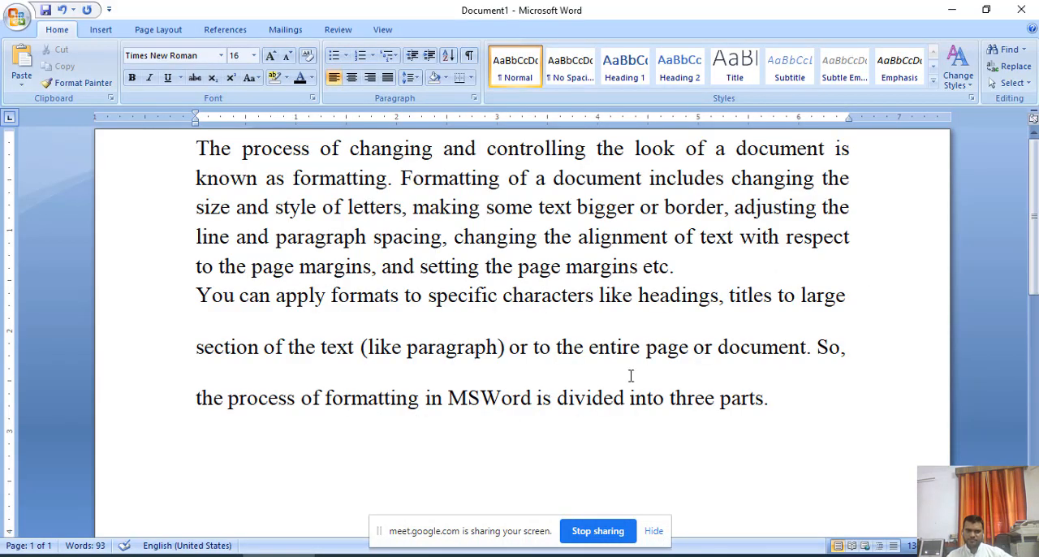
scroll(631, 379, down, 3)
scroll(650, 365, up, 3)
shift+click(782, 398)
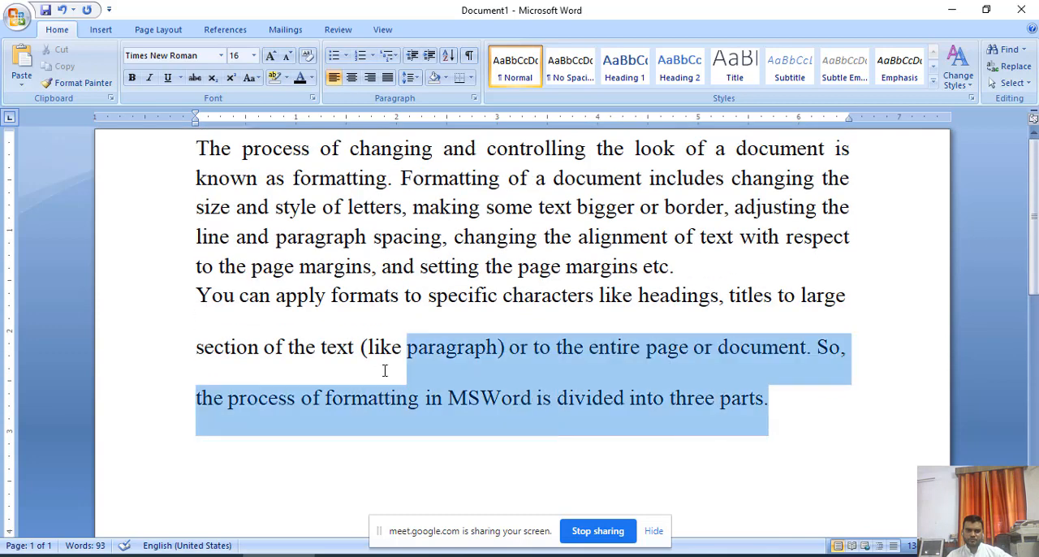
double_click(170, 320)
click(415, 78)
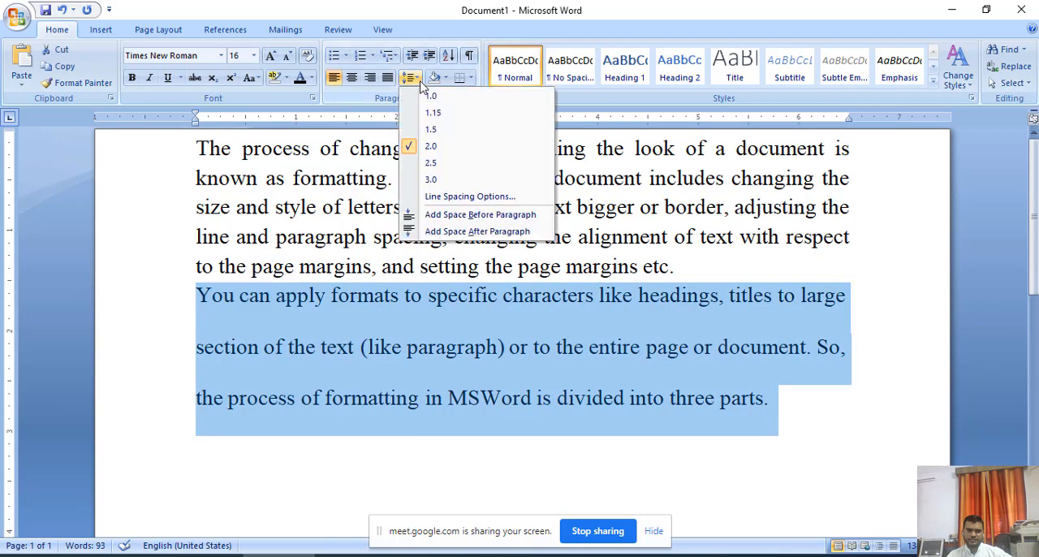
click(436, 132)
click(575, 419)
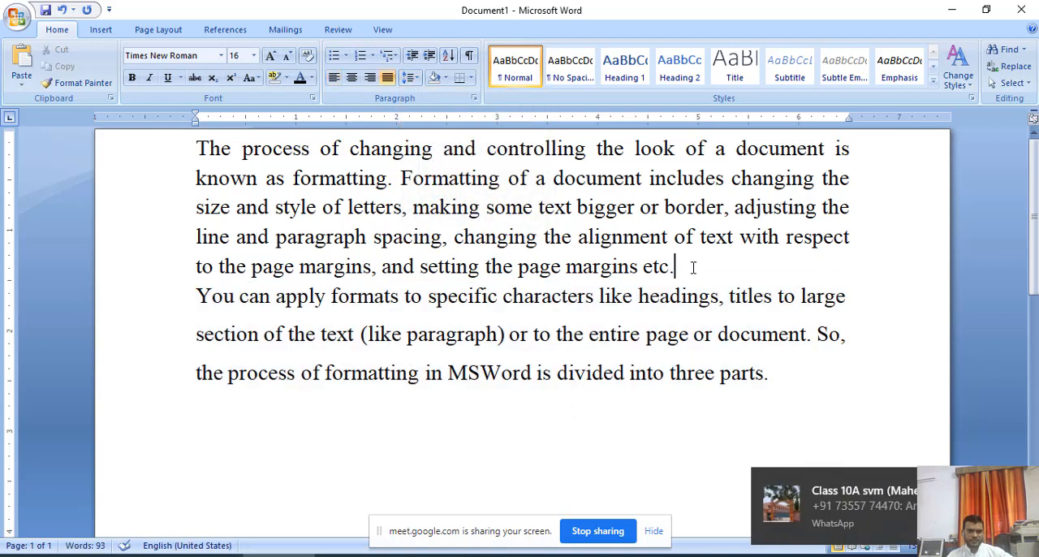
Indent the first line of both paragraphs by one tab stop, starting with the second paragraph.
click(197, 297)
key(Tab)
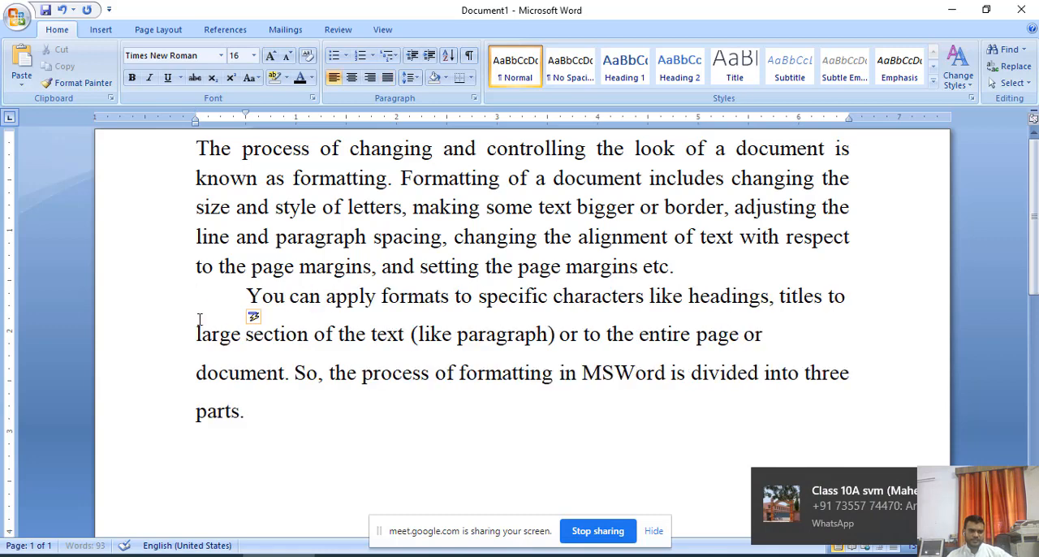
click(198, 148)
key(Tab)
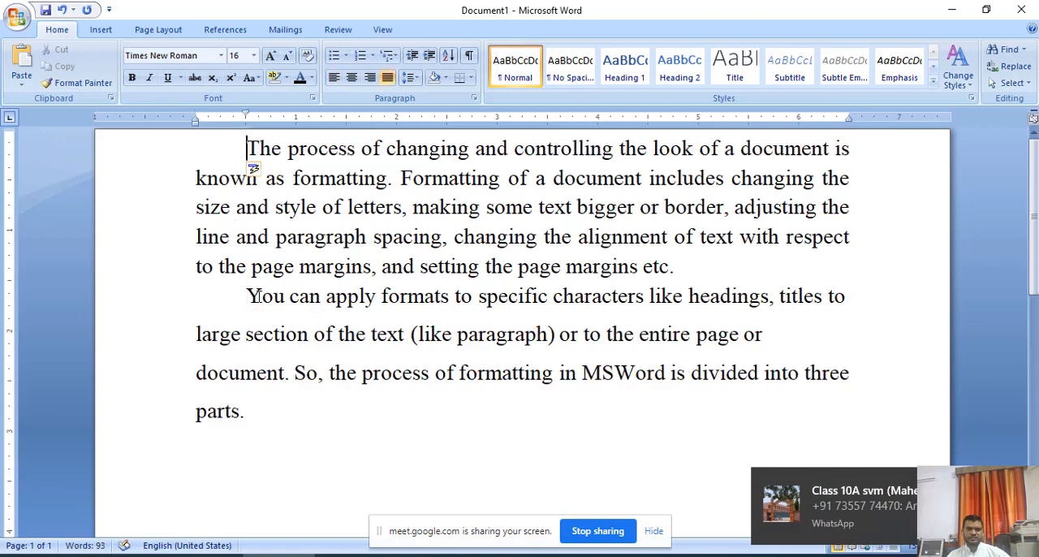
Add space after and before both paragraphs using the paragraph spacing options.
drag(681, 268, 663, 310)
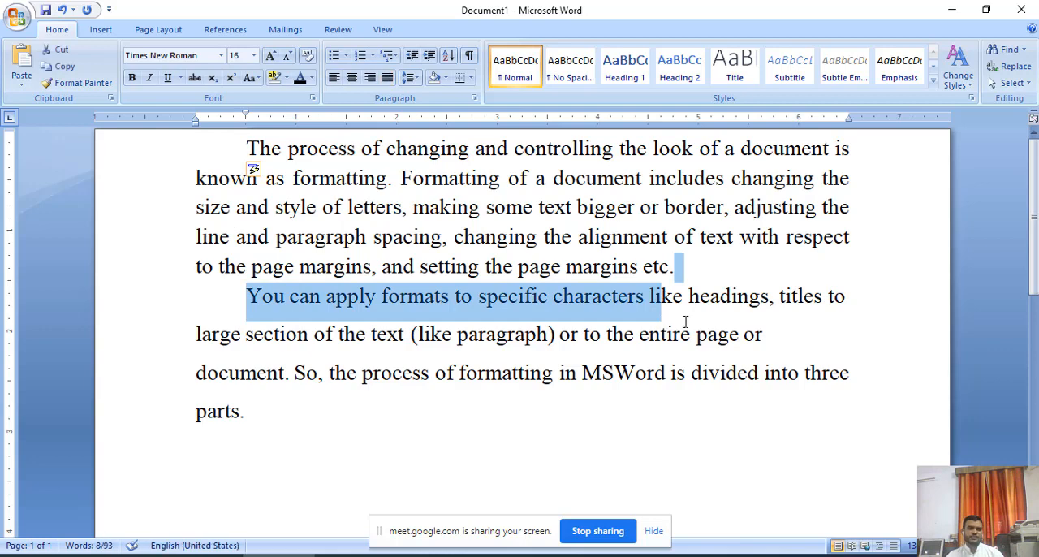
click(409, 77)
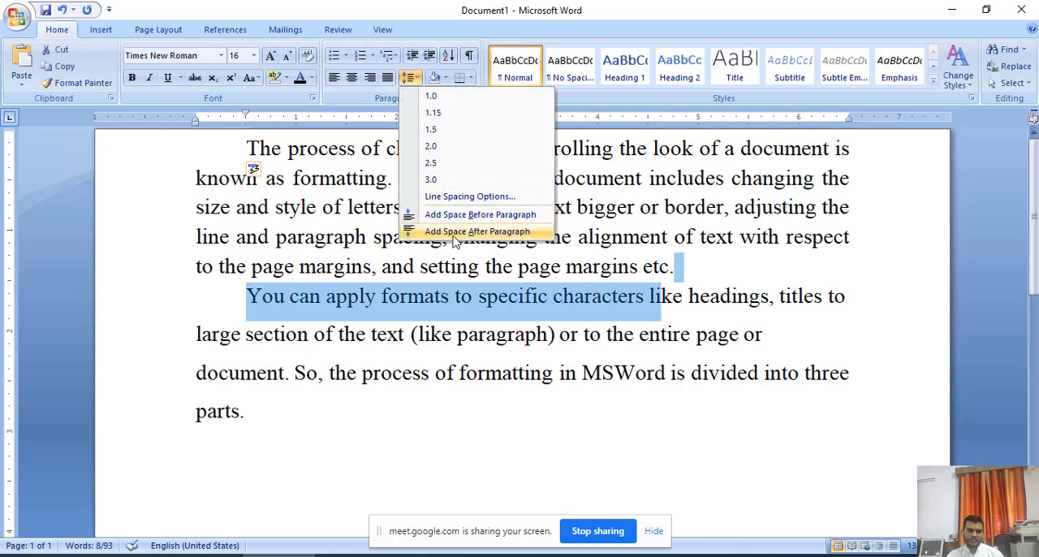
click(488, 235)
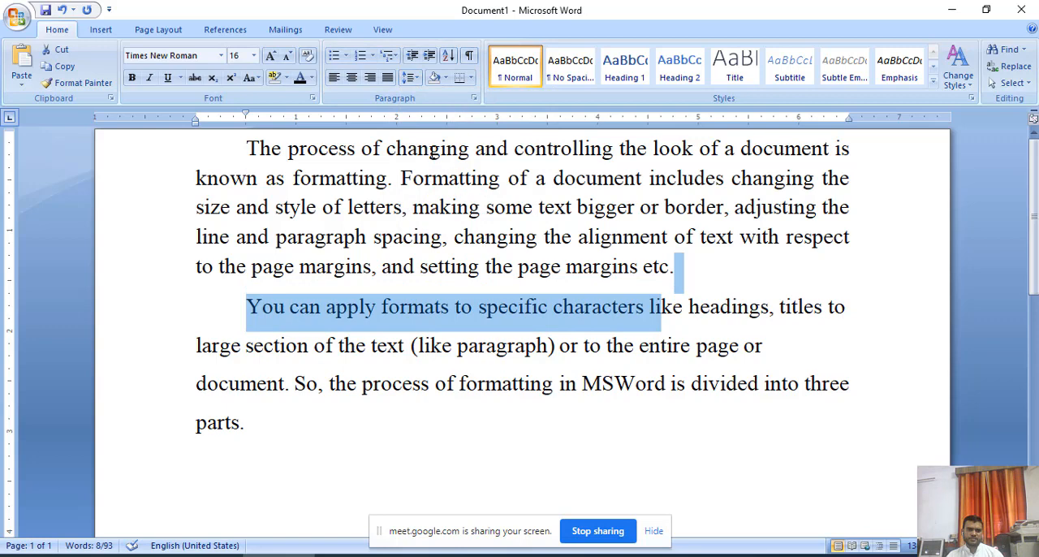
click(410, 77)
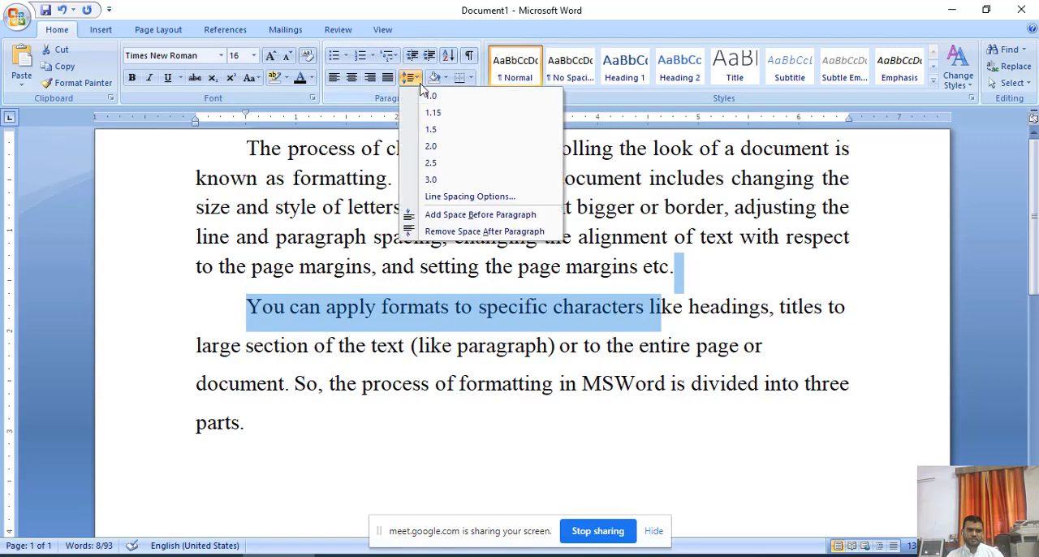
click(452, 223)
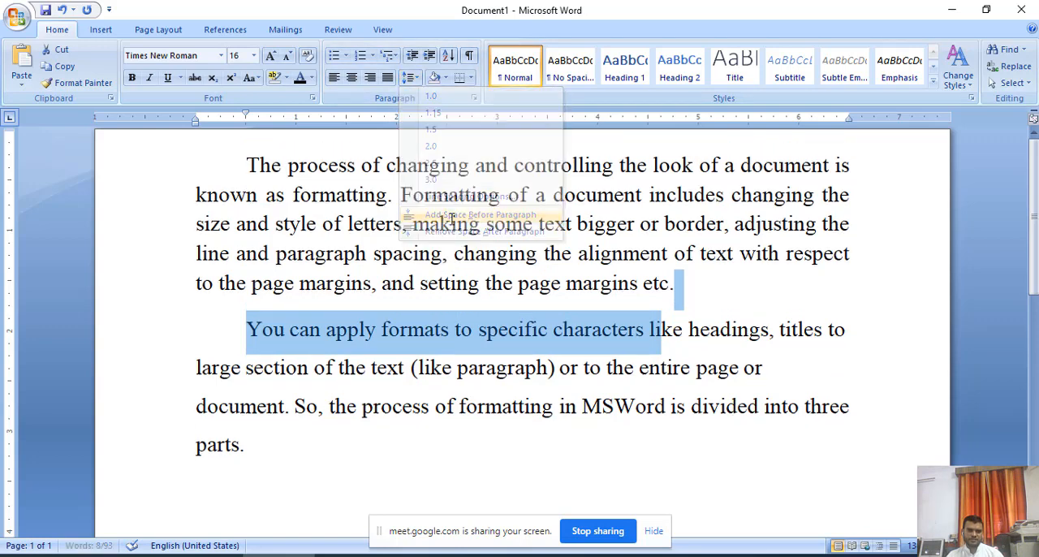
click(700, 286)
scroll(536, 334, down, 1)
scroll(488, 339, up, 1)
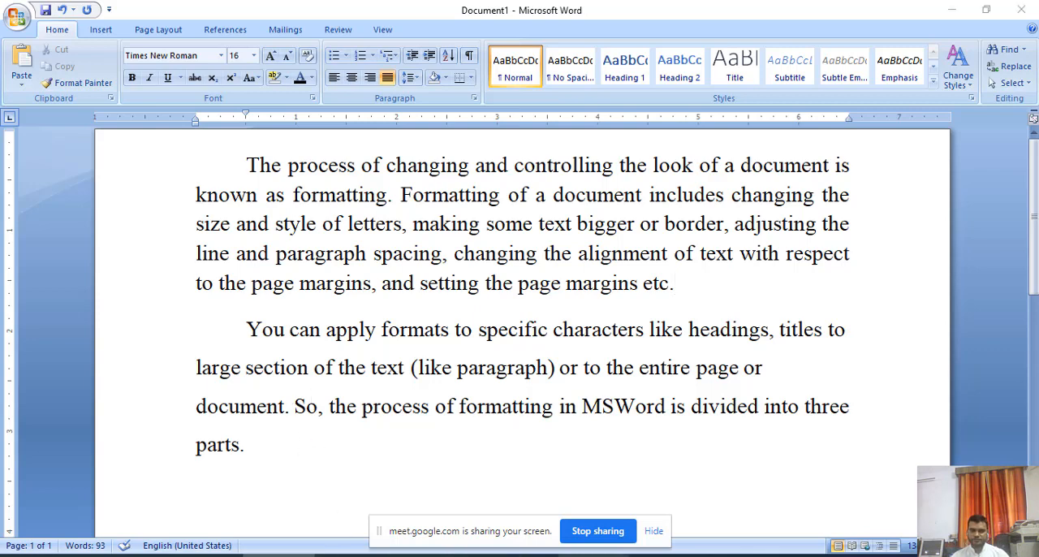
Switch to the Chapter 7 PDF in Adobe Acrobat Reader and read the Print Preview section's introduction and steps.
click(595, 556)
drag(115, 276, 610, 308)
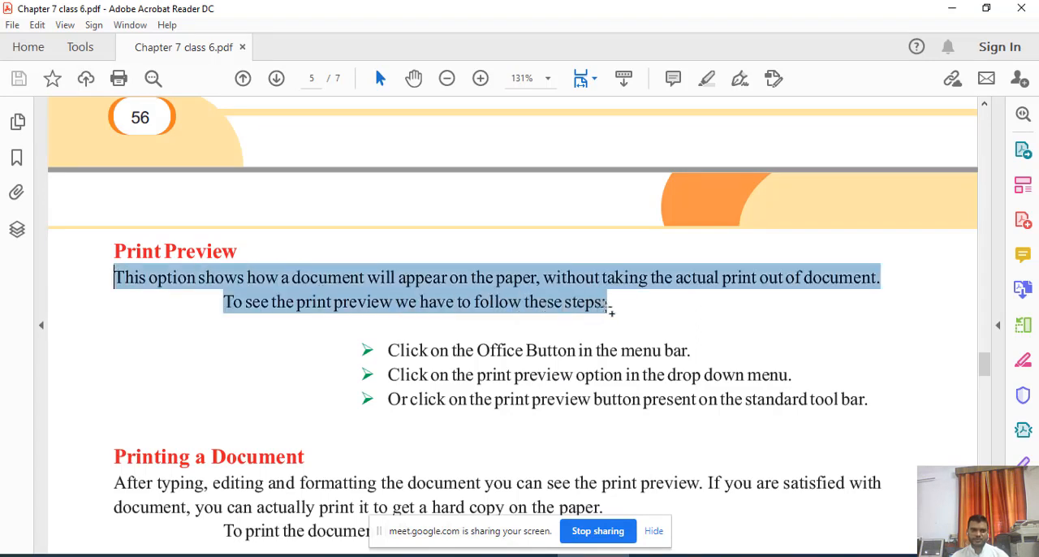
click(367, 369)
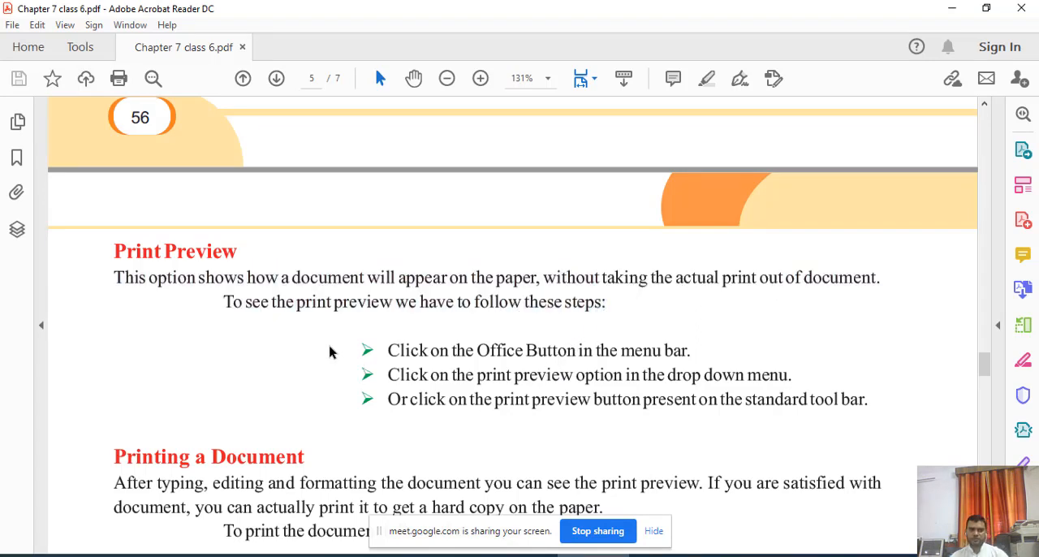
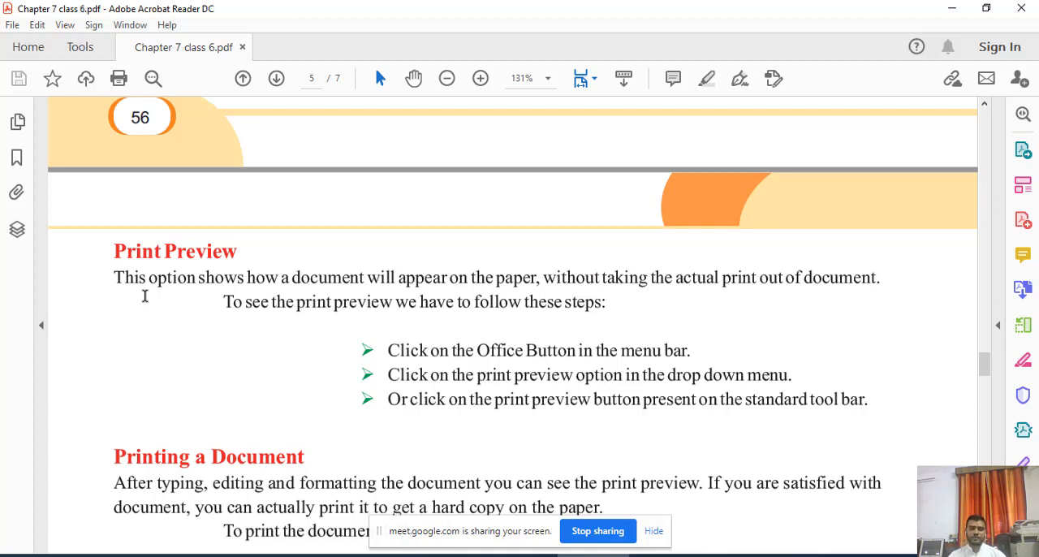
Switch to the Word document and locate the Print Preview command among the print options.
drag(116, 277, 471, 302)
click(534, 355)
key(alt+Tab)
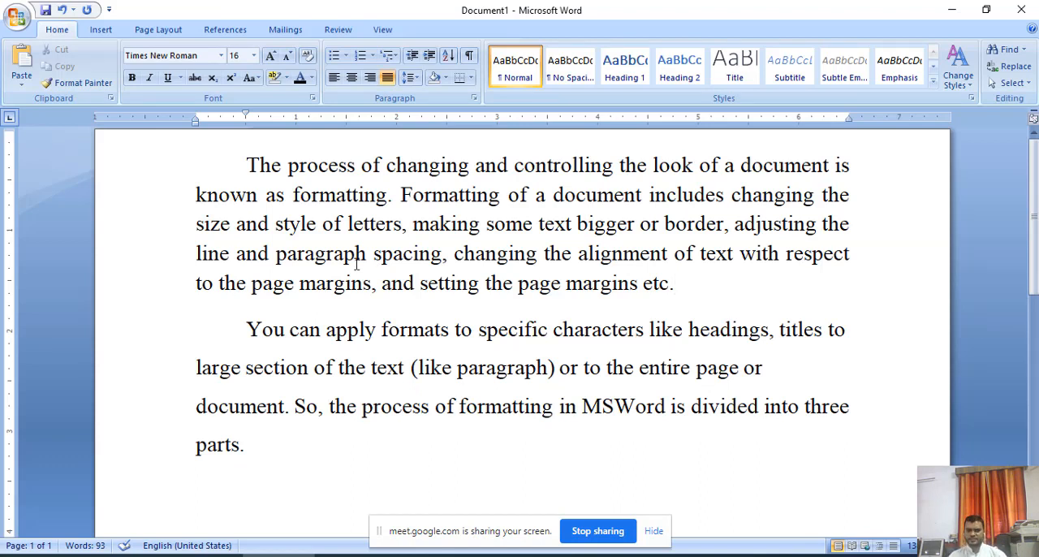
click(16, 22)
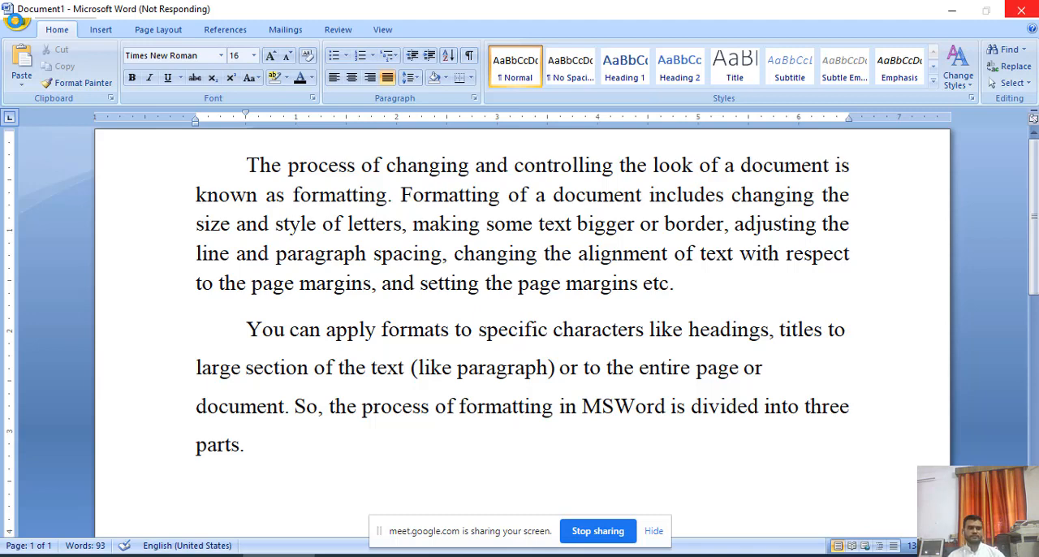
click(16, 21)
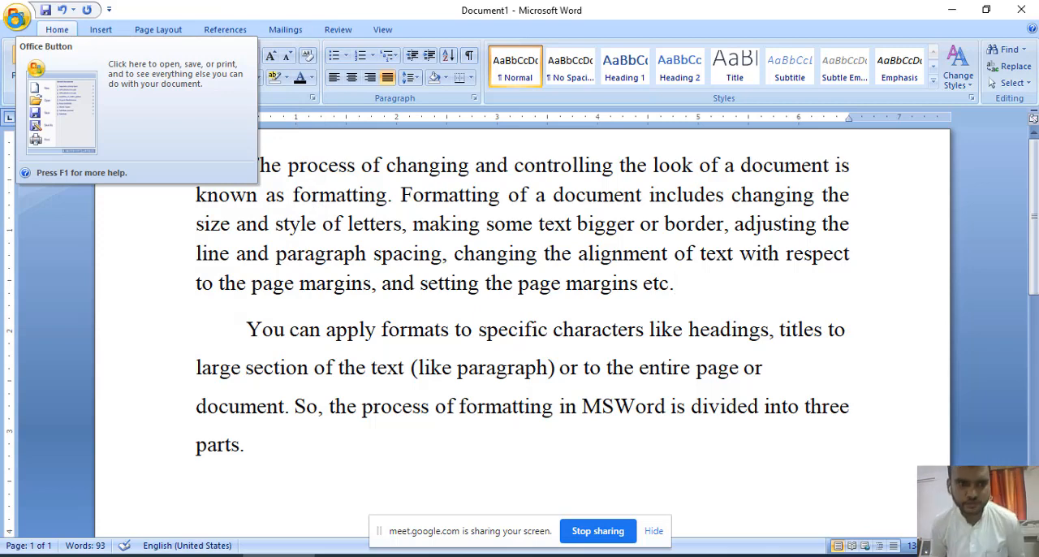
click(17, 20)
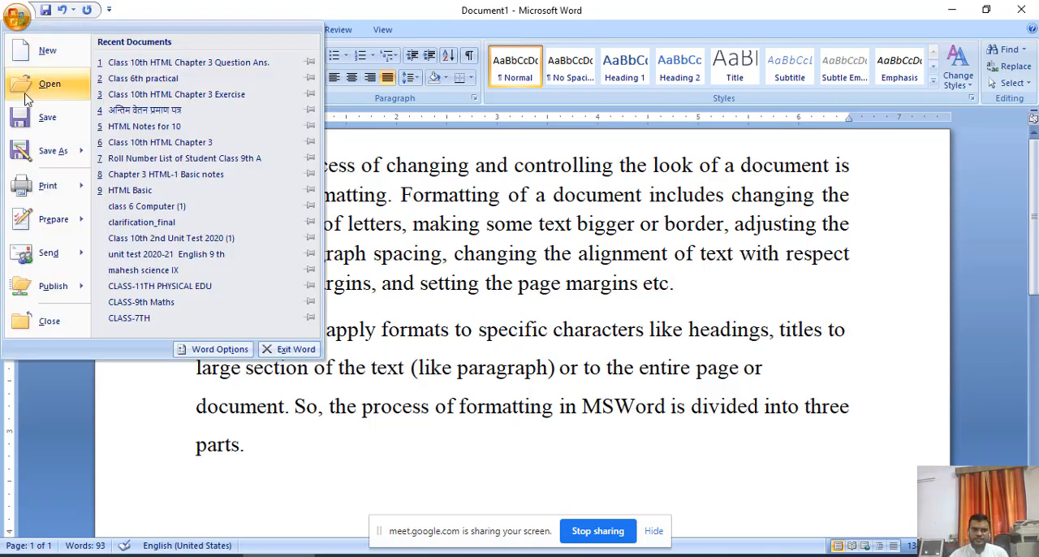
mouse_move(46, 191)
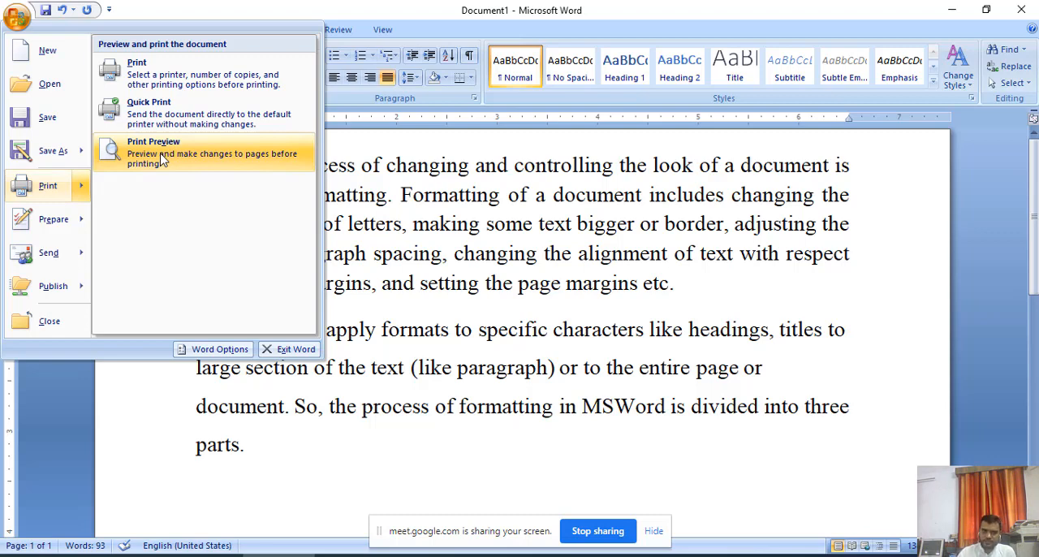
key(Escape)
key(Escape)
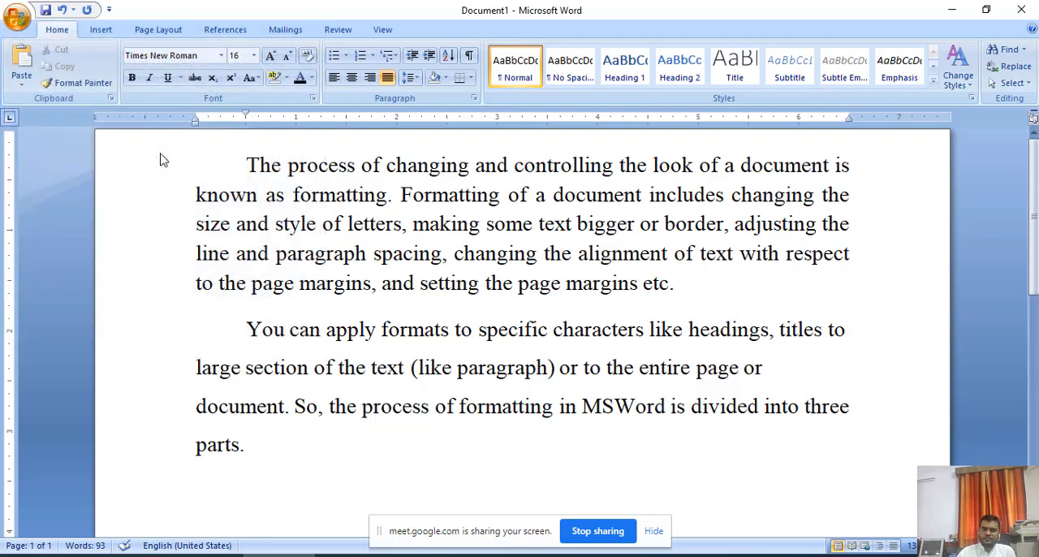
Display the document's print preview, magnify the page to 100%, and close the preview.
key(ctrl+F2)
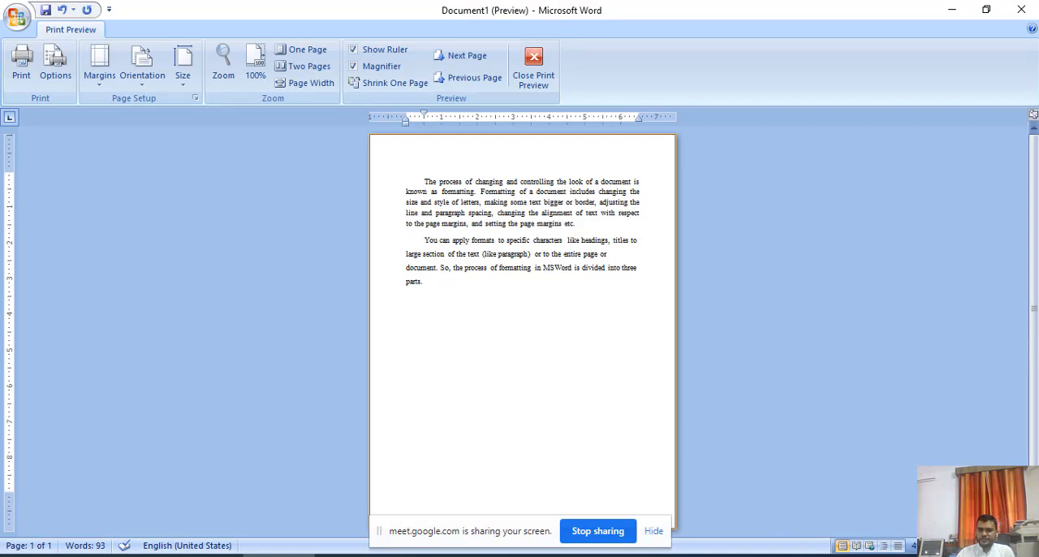
click(981, 546)
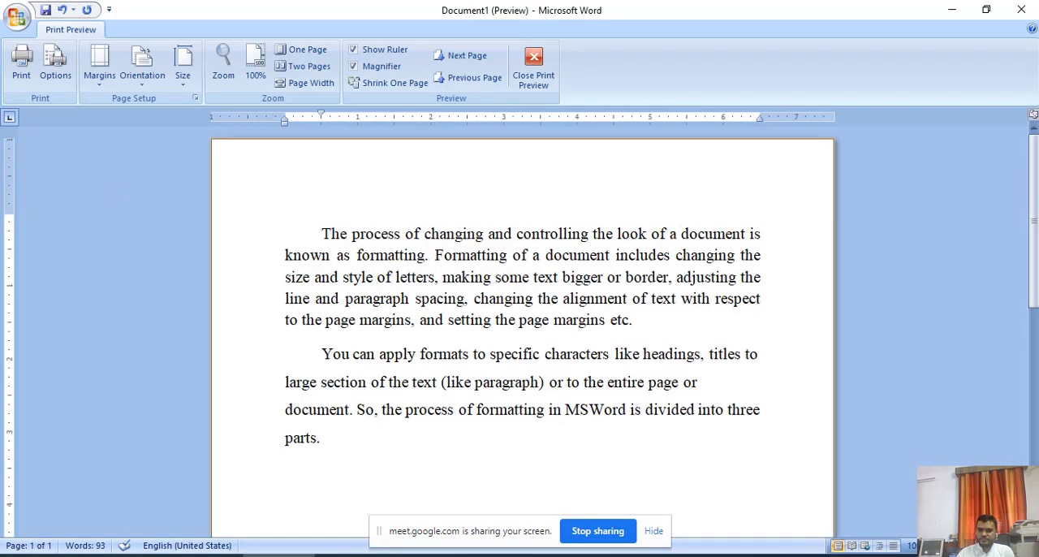
click(344, 260)
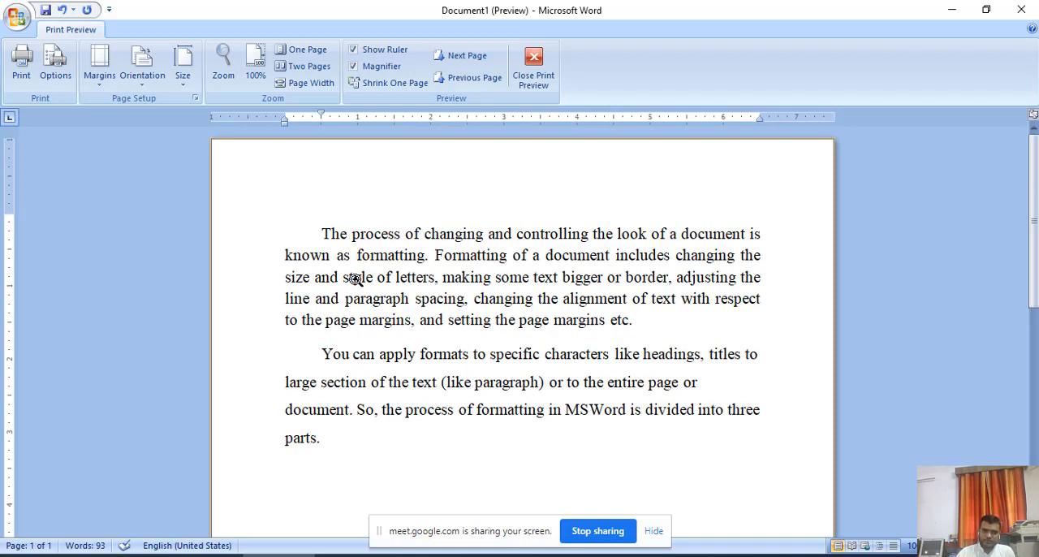
click(536, 69)
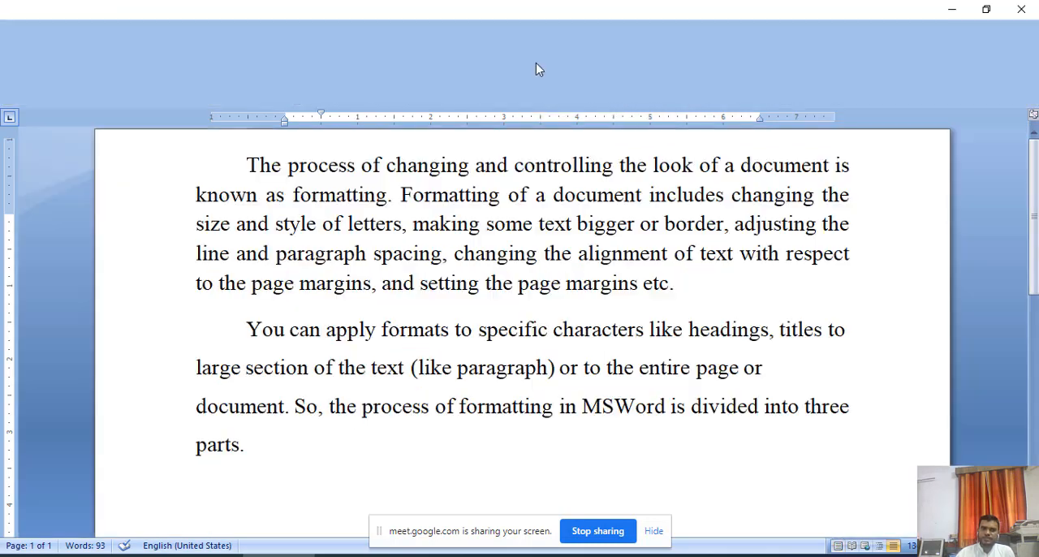
Reopen the print preview and magnify the page to examine both paragraphs.
click(16, 18)
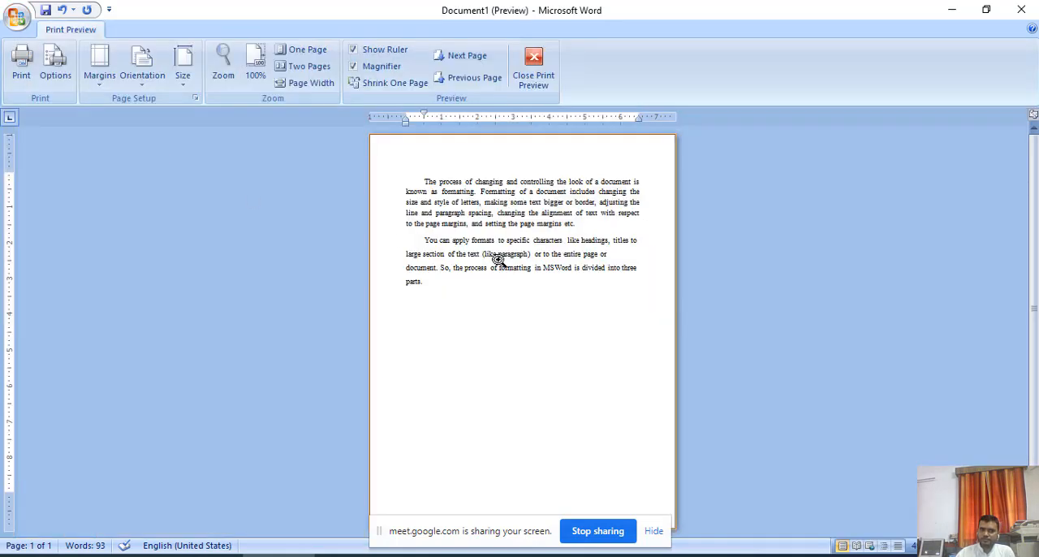
click(498, 259)
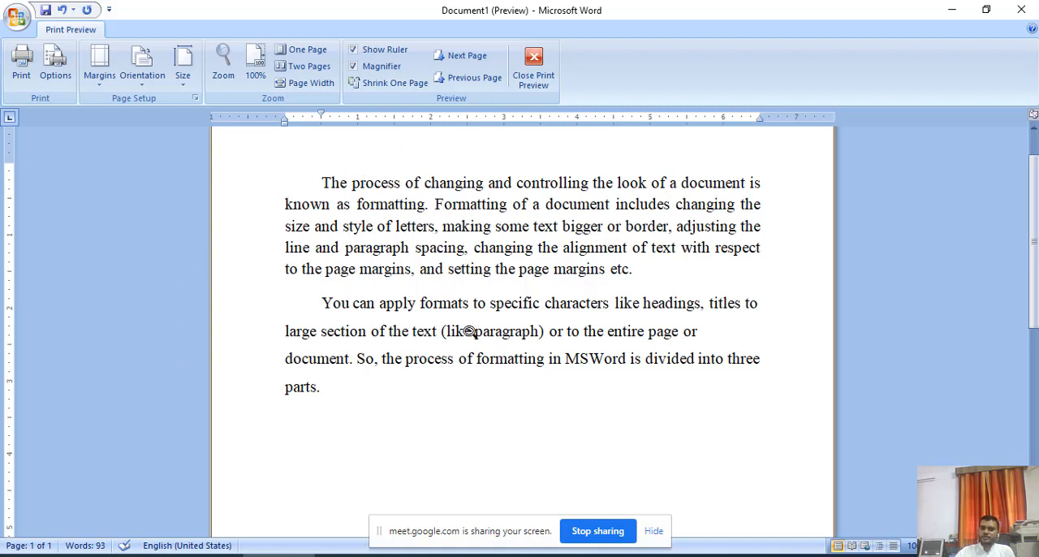
scroll(472, 336, up, 3)
scroll(474, 338, down, 2)
scroll(474, 338, up, 2)
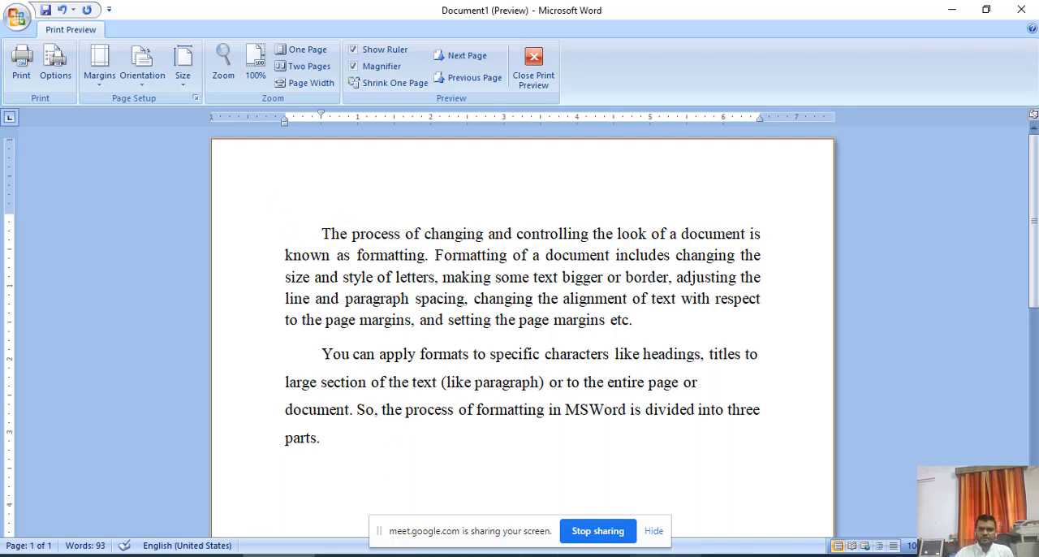
Switch to the Chapter 7 PDF in Adobe Acrobat Reader and read the Printing a Document section and its Print dialog figure.
key(alt+Tab)
scroll(347, 381, down, 2)
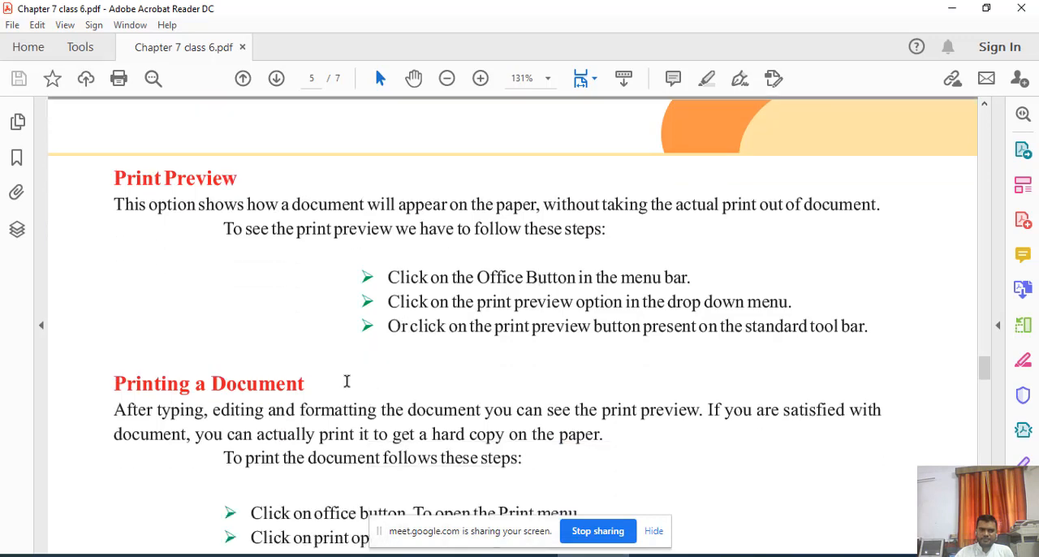
drag(122, 359, 386, 360)
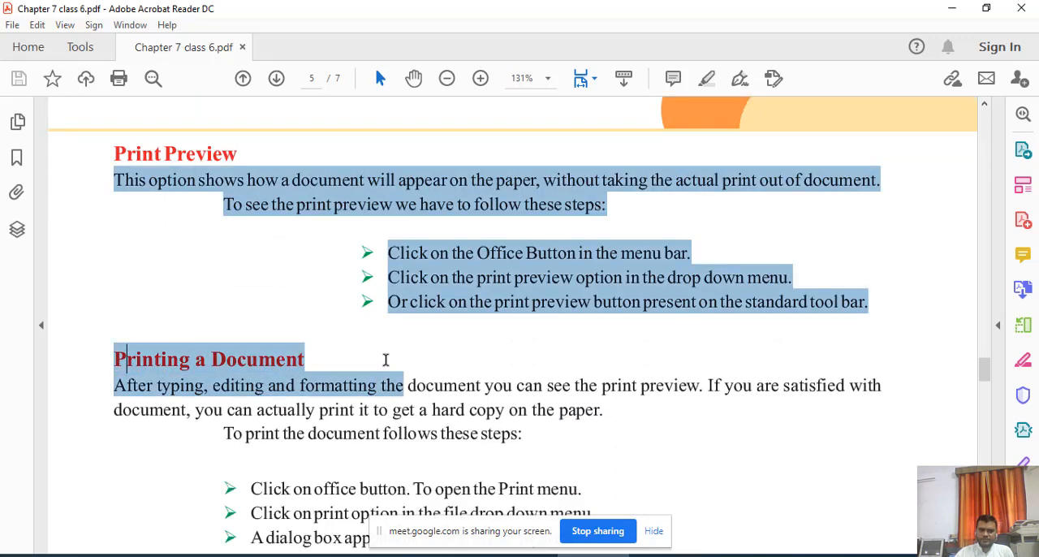
click(455, 413)
scroll(424, 422, down, 5)
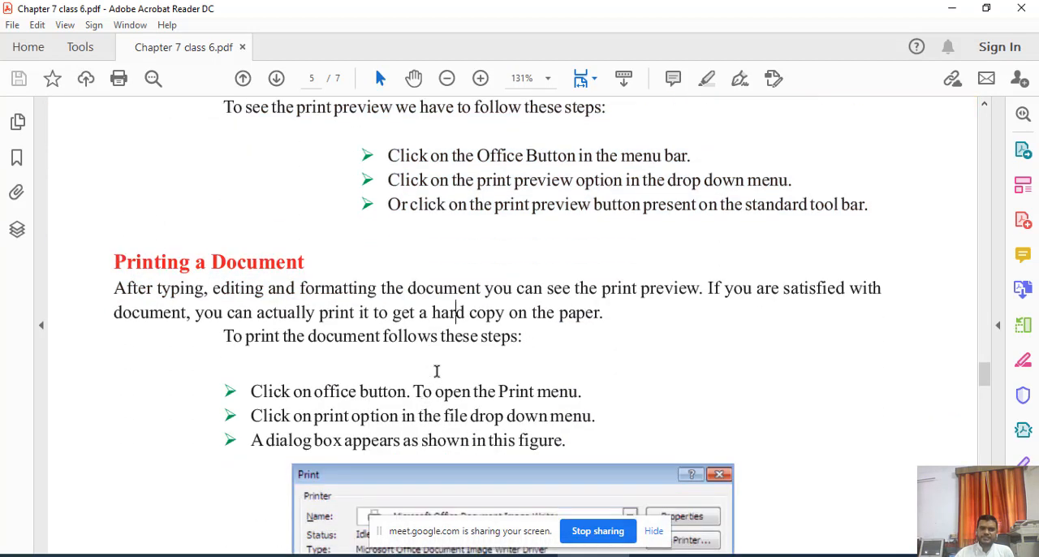
scroll(487, 357, down, 2)
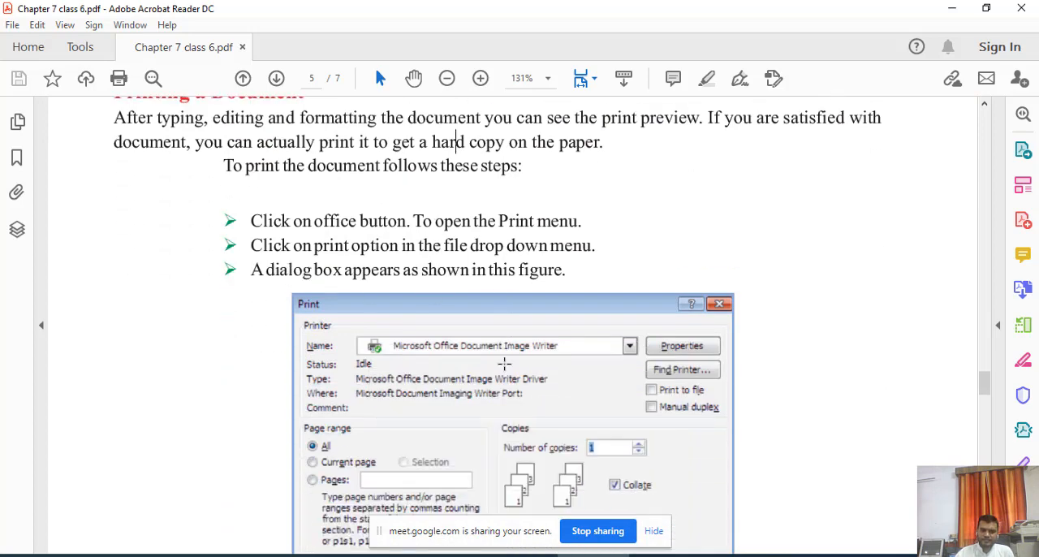
scroll(420, 363, up, 3)
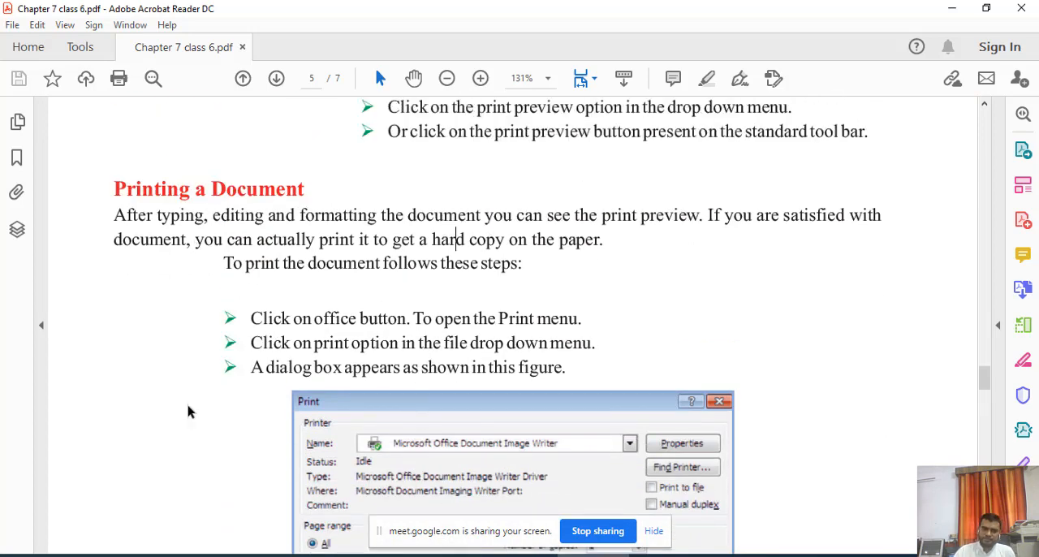
Return to the Word document, leave the print preview, and choose HP LaserJet 1020 as the printer without printing.
key(alt+Tab)
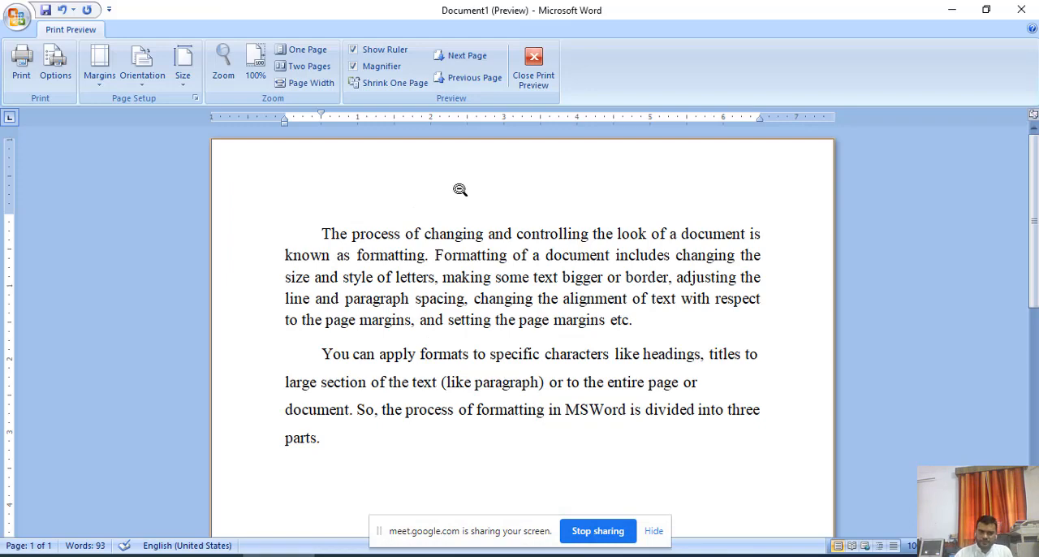
click(535, 77)
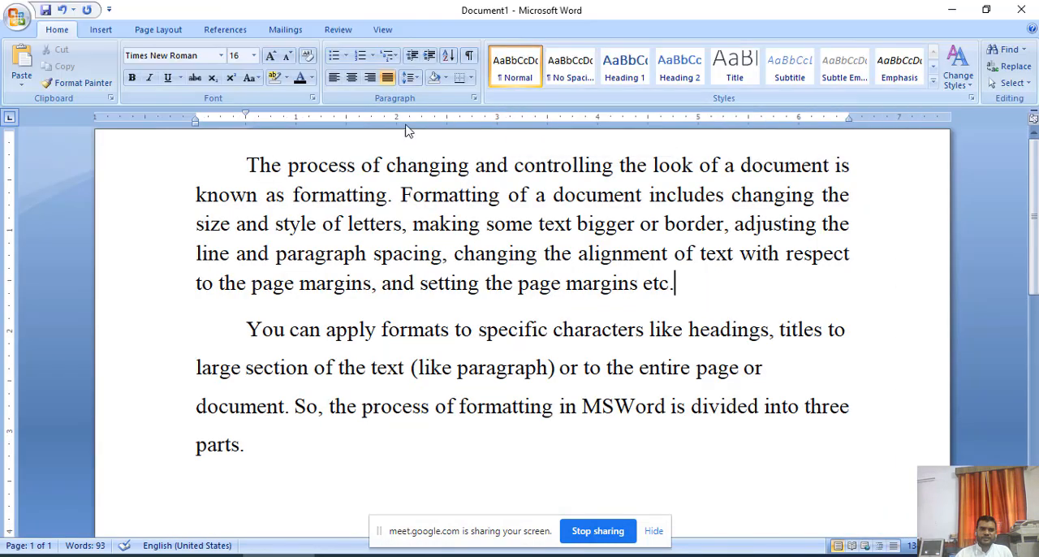
click(18, 22)
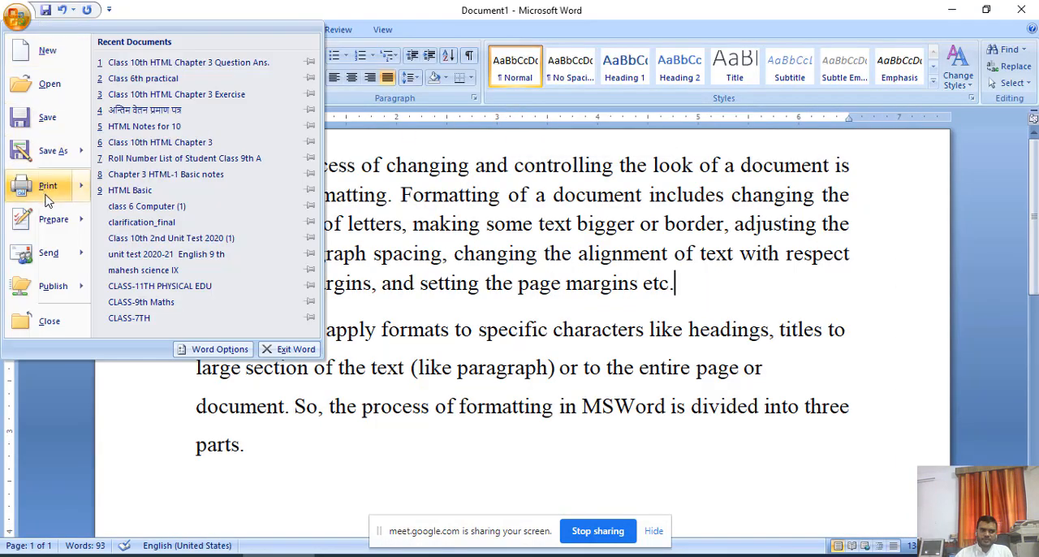
click(140, 80)
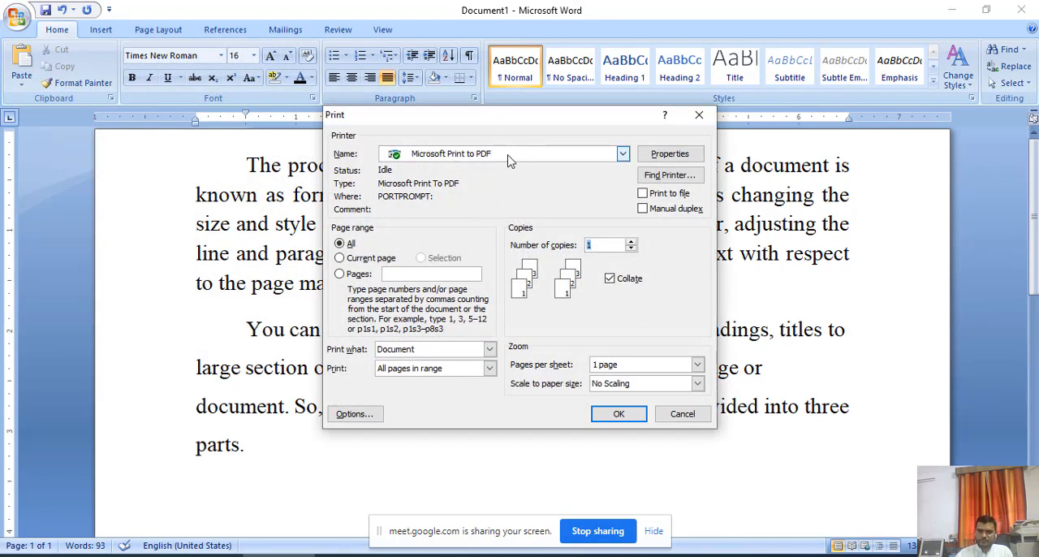
click(503, 156)
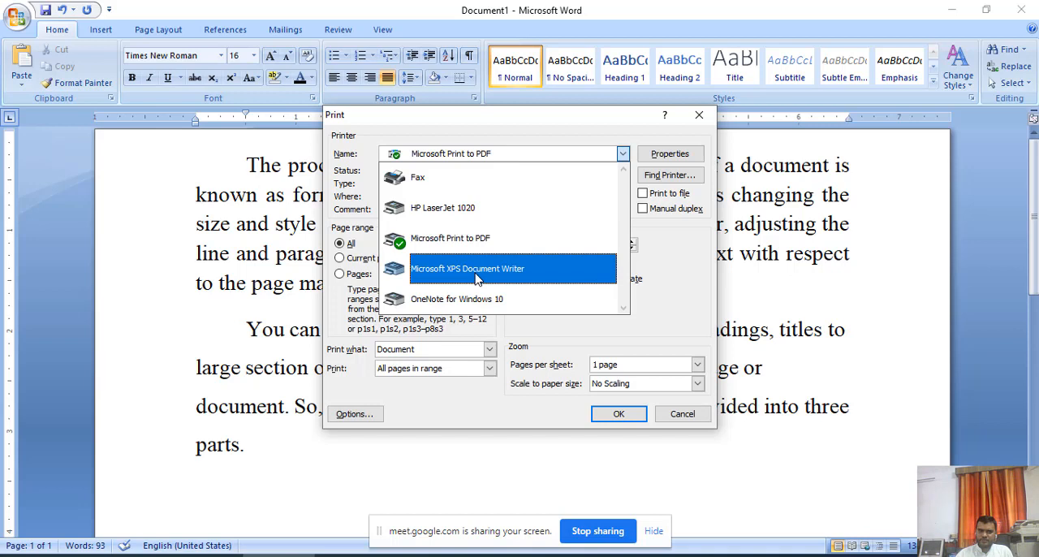
click(463, 212)
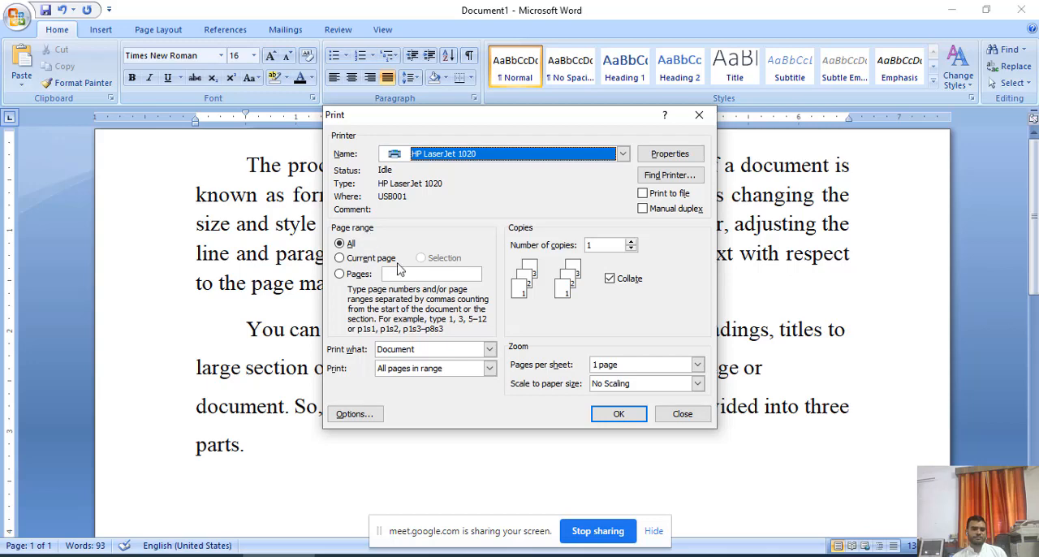
click(683, 415)
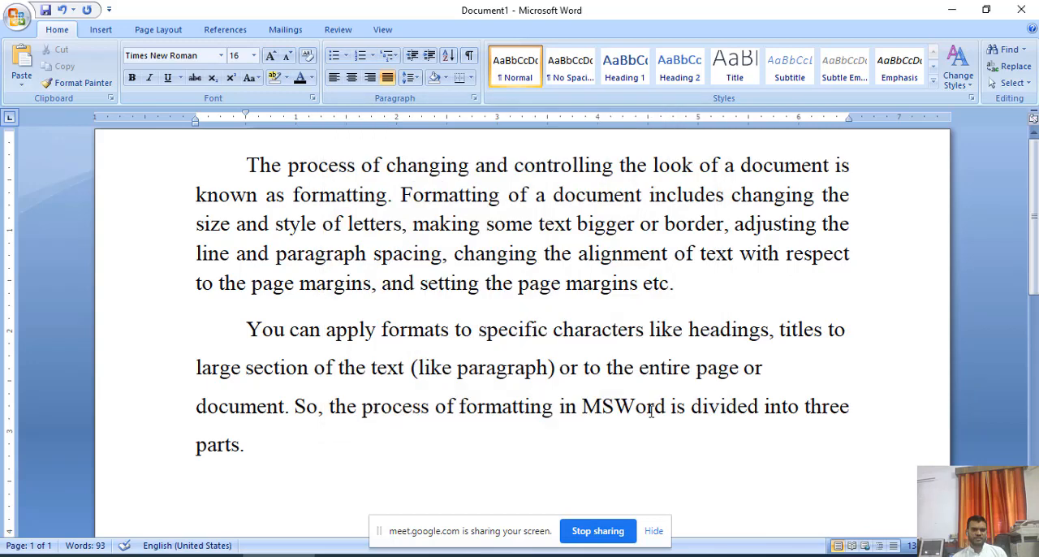
Duplicate the two paragraphs repeatedly until the document fills seven pages, and look over all the pages.
click(388, 330)
scroll(348, 376, down, 3)
scroll(350, 369, up, 3)
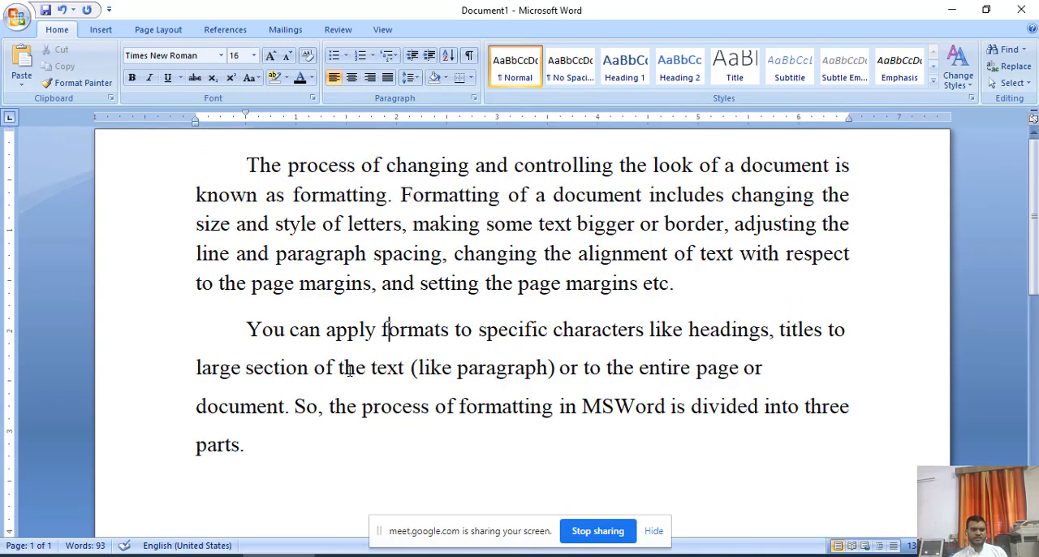
key(ctrl+a)
text(The process of changing and controlling the look of a document is known as formatting. Formatting of a document includes changing the size and style of letters, making some text bigger or border, adjusting the line and paragraph spacing, changing the alignment of text with respect to the page margins, and setting the page margins etc. You can apply formats to specific characters like headings, titles to large section of the text (like paragraph) or to the entire page or document. So, the process of formatting in MSWord is divided into three parts.)
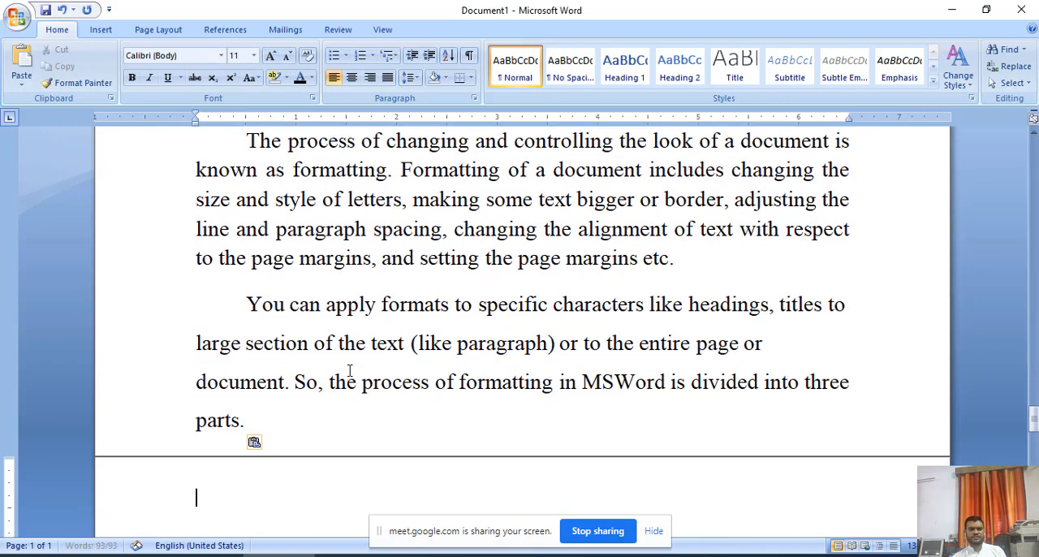
click(413, 389)
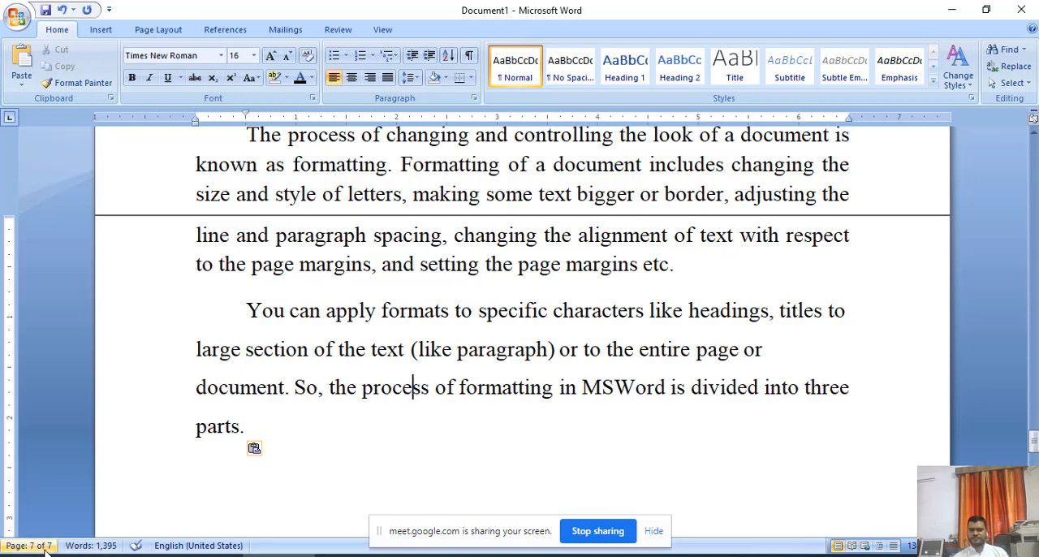
scroll(281, 433, down, 3)
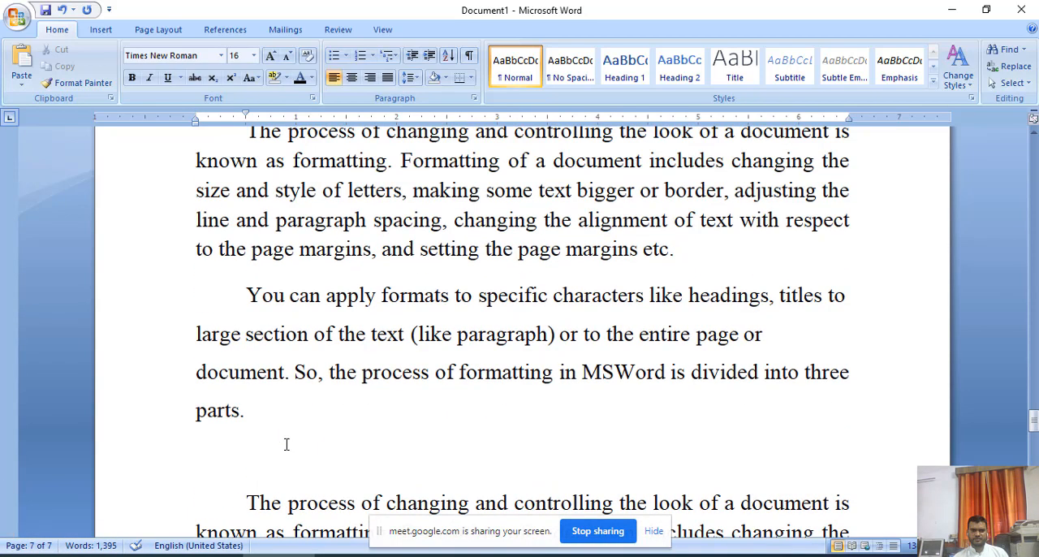
ctrl+scroll(285, 443, down, 3)
ctrl+scroll(297, 437, down, 5)
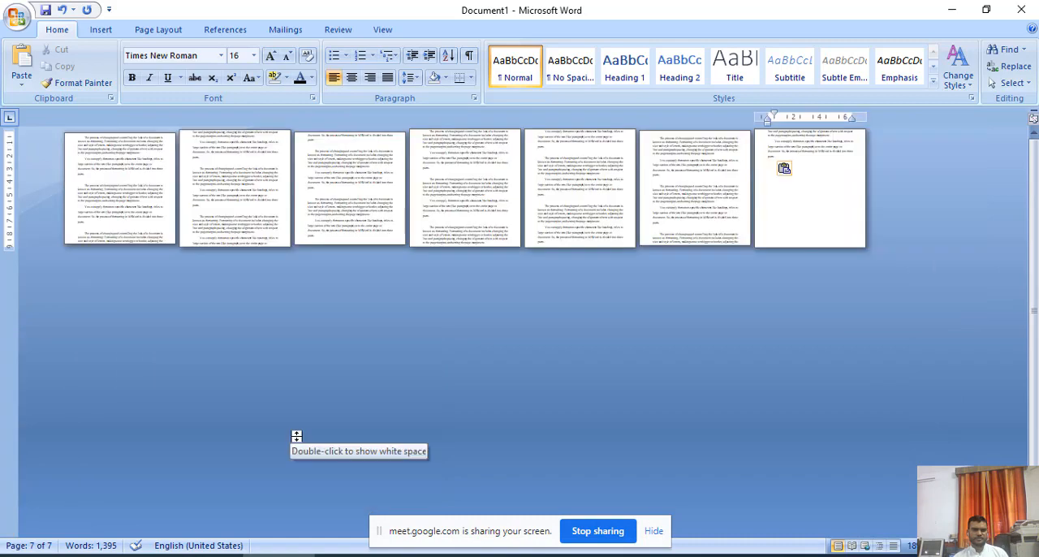
ctrl+scroll(296, 436, up, 10)
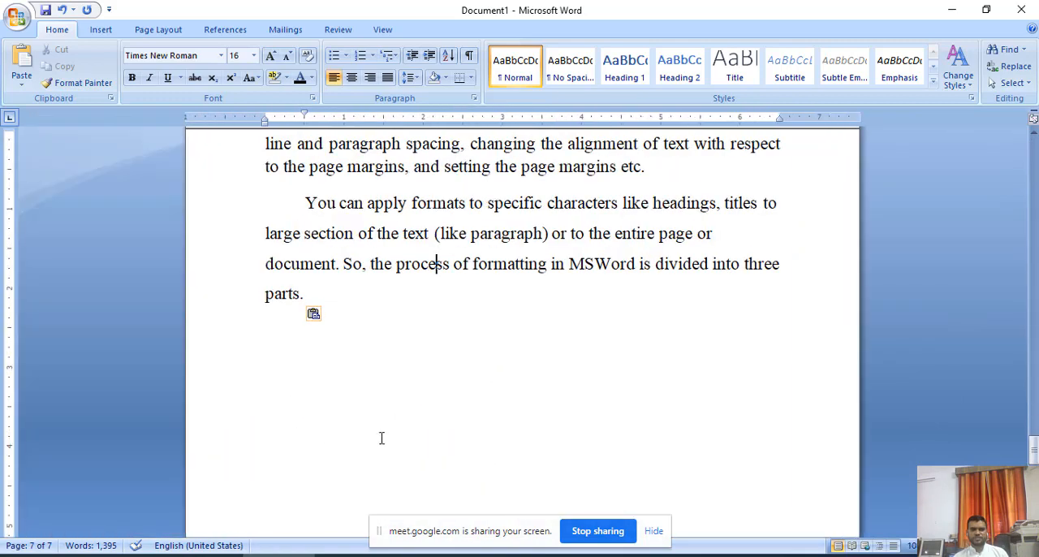
In the print settings, try the current page and pages 1-2 ranges, return to all pages, and set 5 copies.
click(17, 17)
click(49, 185)
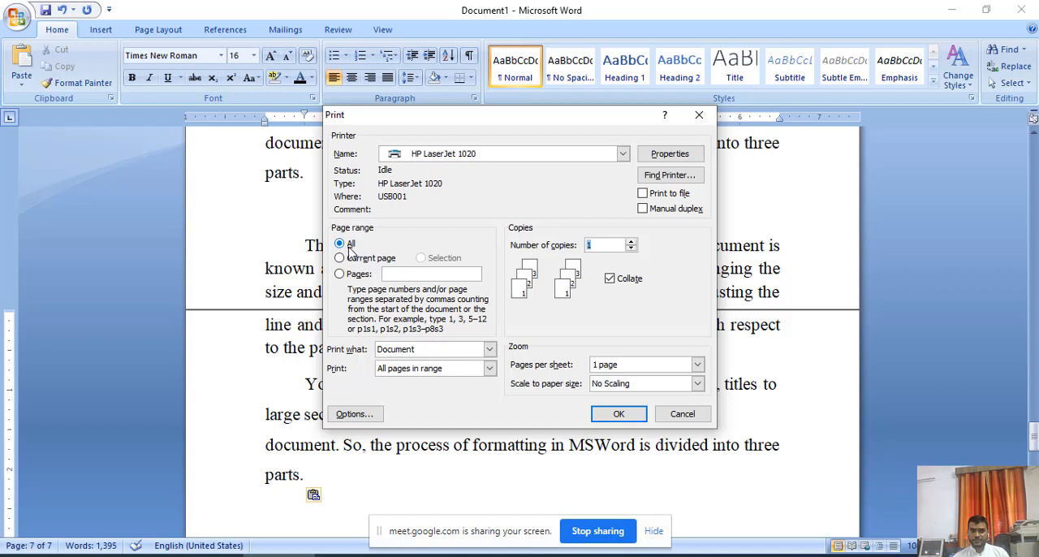
click(348, 249)
click(344, 262)
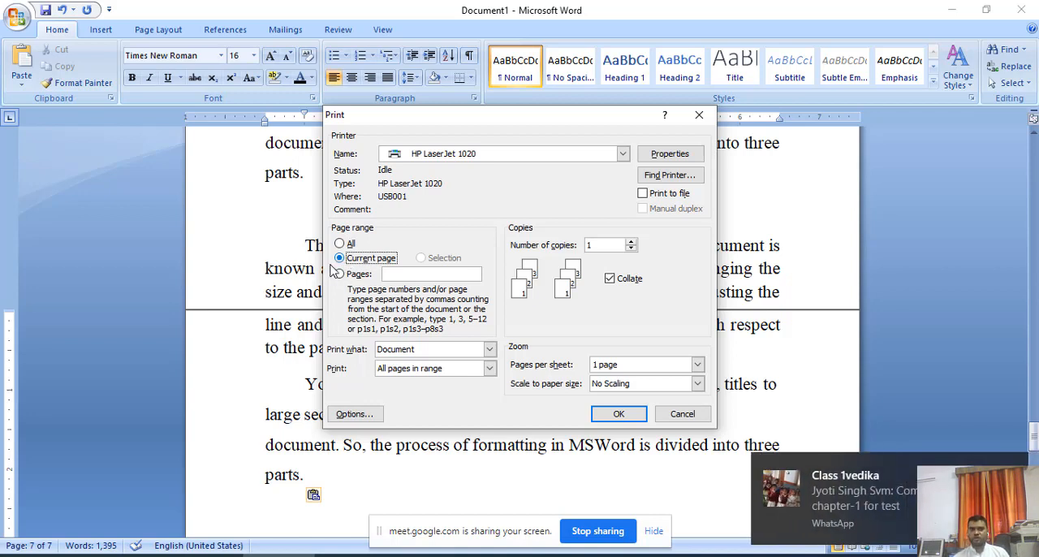
click(341, 275)
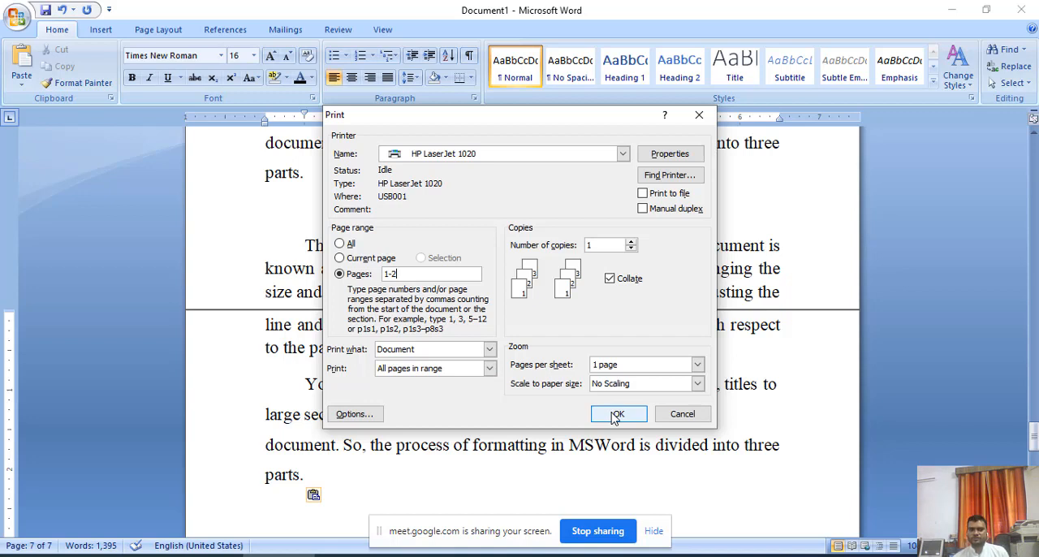
click(341, 245)
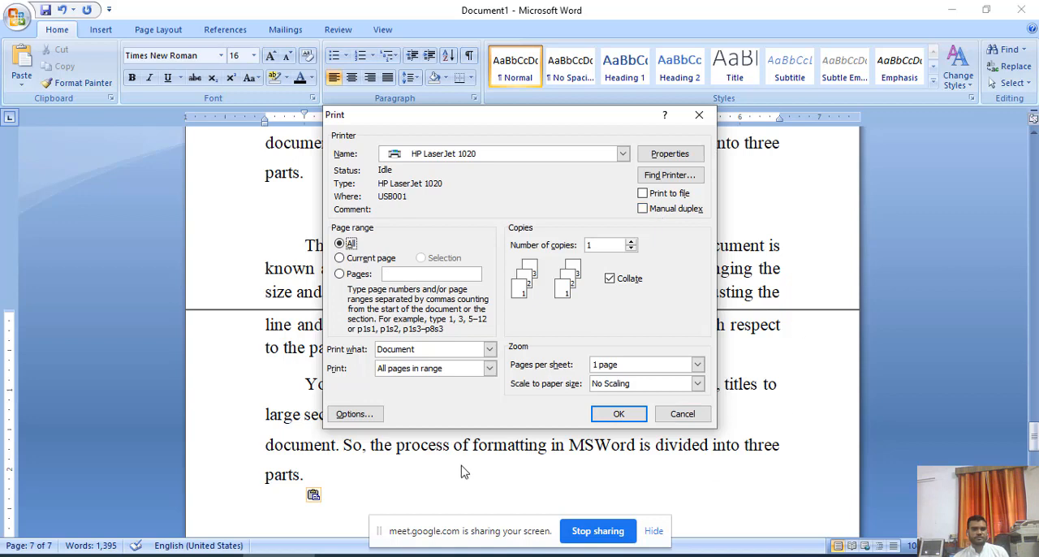
click(603, 247)
click(630, 243)
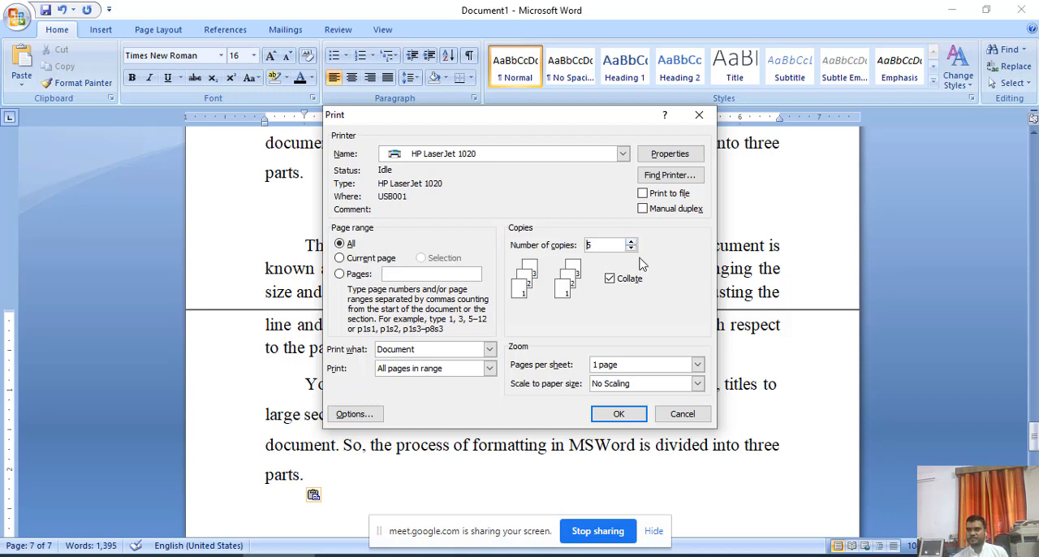
Dismiss the print settings without printing, switch to the Chapter 7 PDF in Adobe Acrobat Reader, and review the printing steps and Print dialog figure.
click(683, 414)
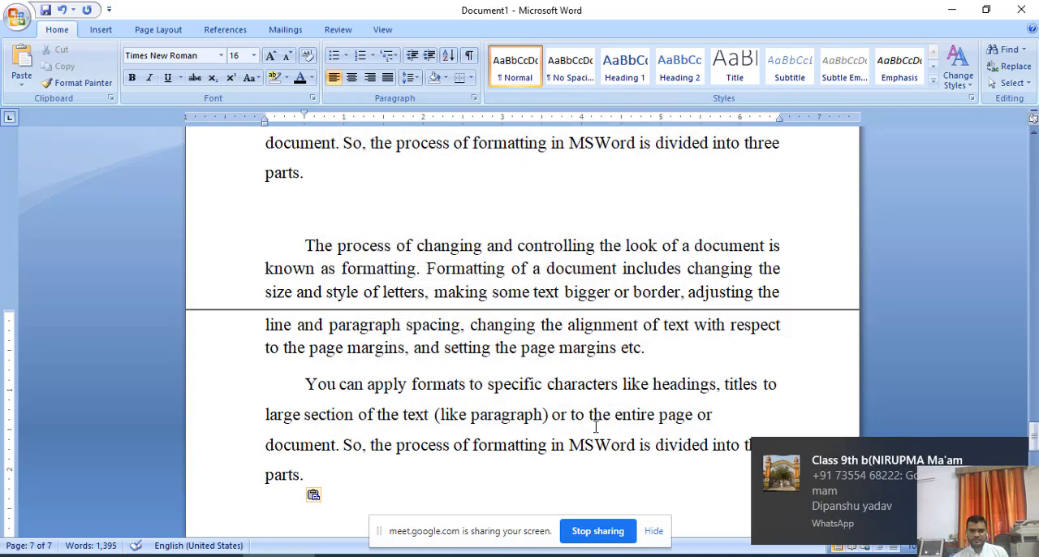
click(437, 445)
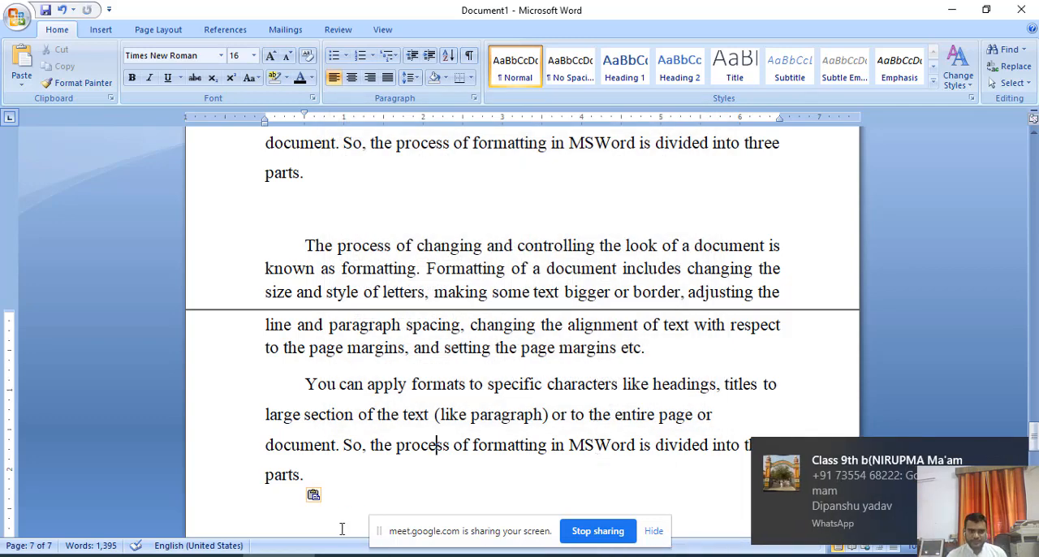
key(alt+Tab)
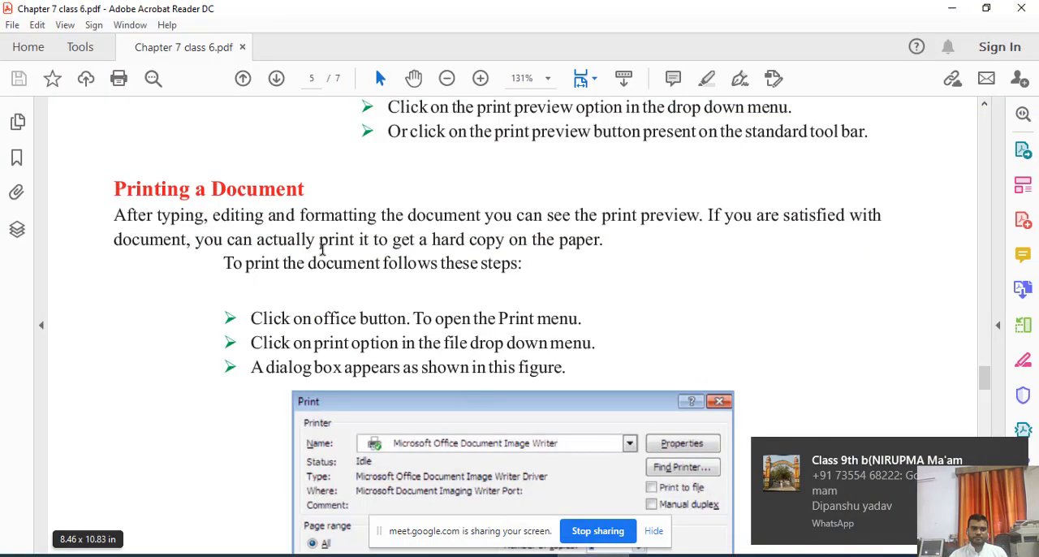
scroll(326, 286, up, 3)
scroll(326, 287, down, 5)
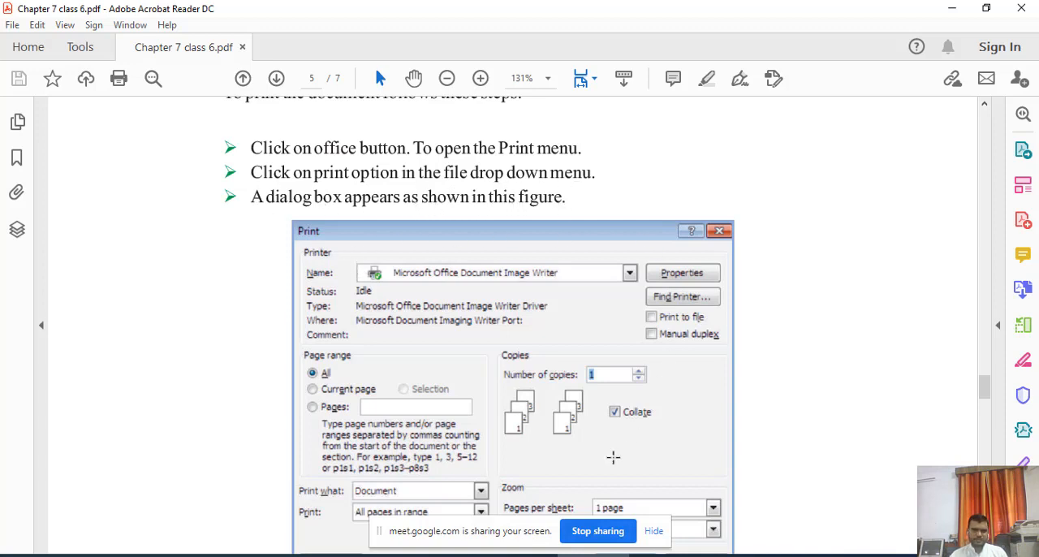
scroll(534, 416, down, 1)
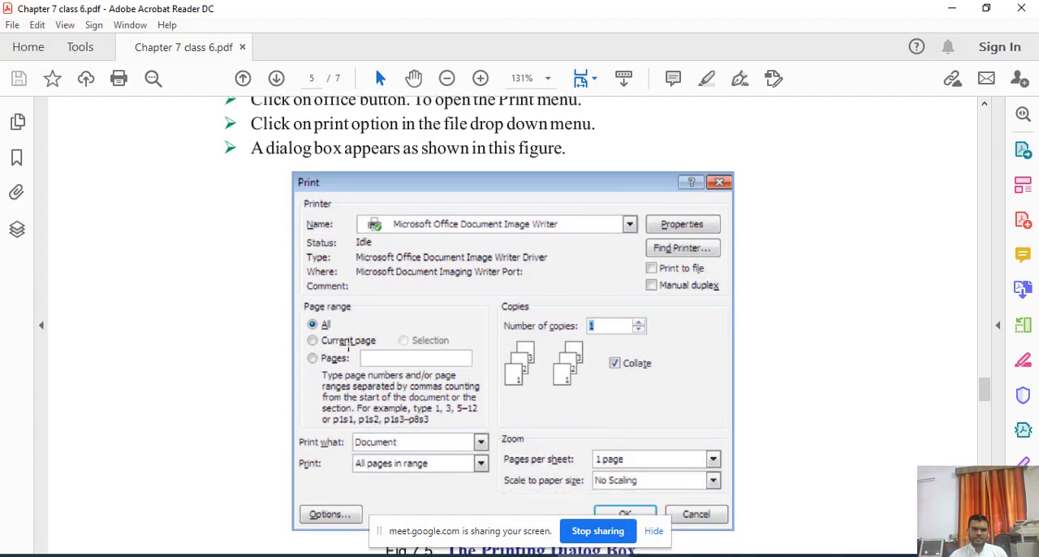
Read the page range table for All, Current page and Pages, highlighting the All description, plus the number-of-copies and OK instructions before the Exercise.
scroll(642, 345, down, 6)
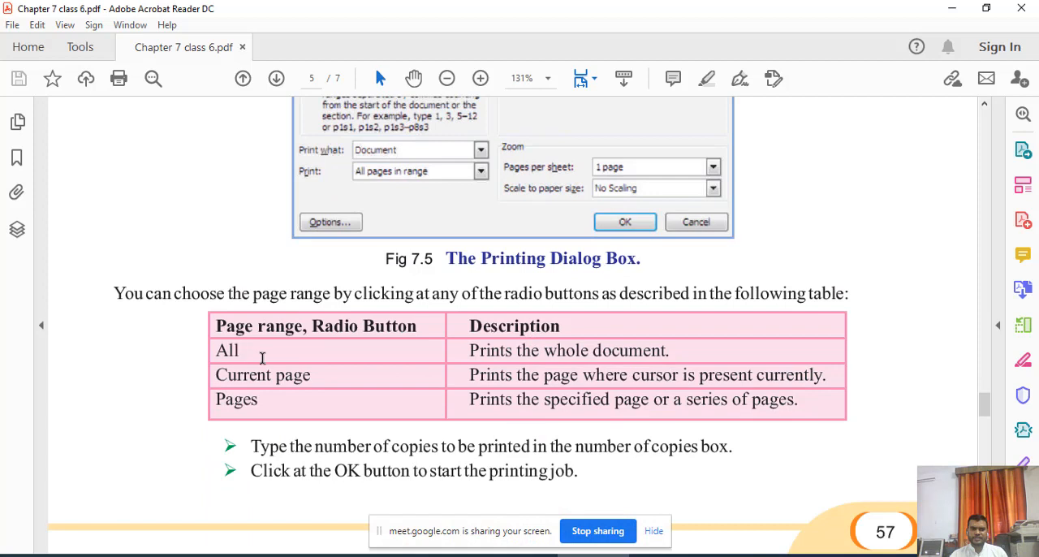
drag(471, 351, 672, 352)
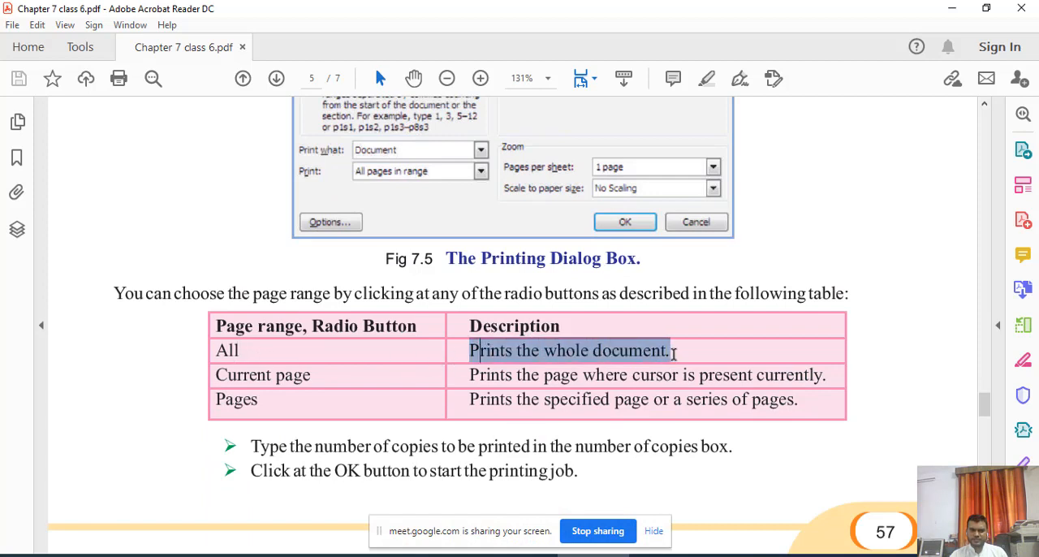
click(360, 385)
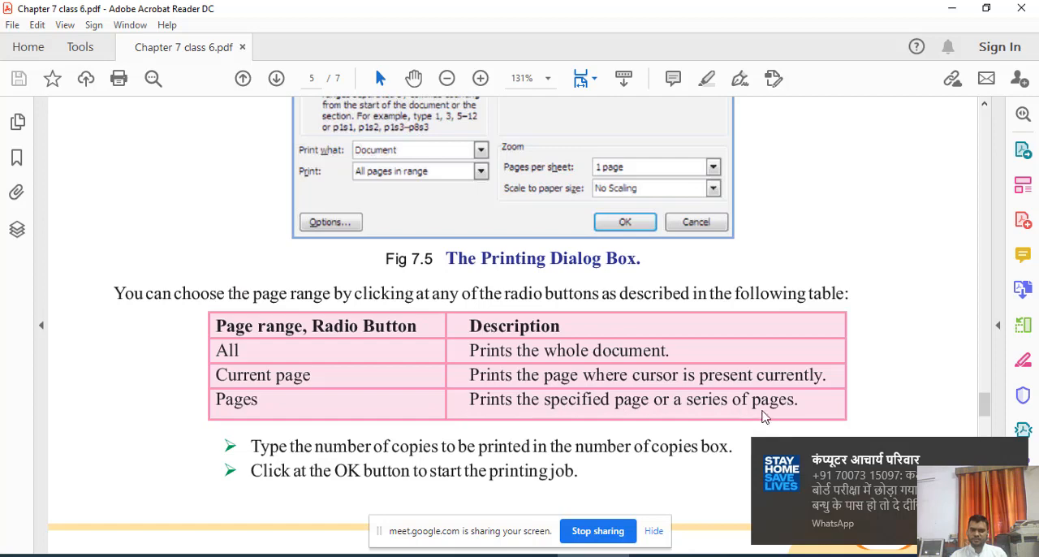
scroll(390, 418, down, 8)
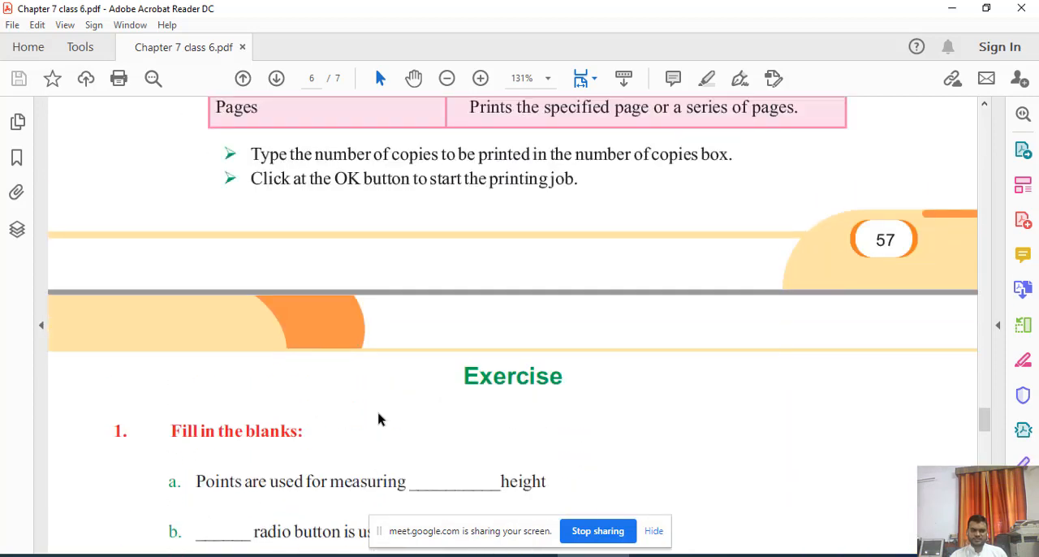
scroll(378, 418, up, 3)
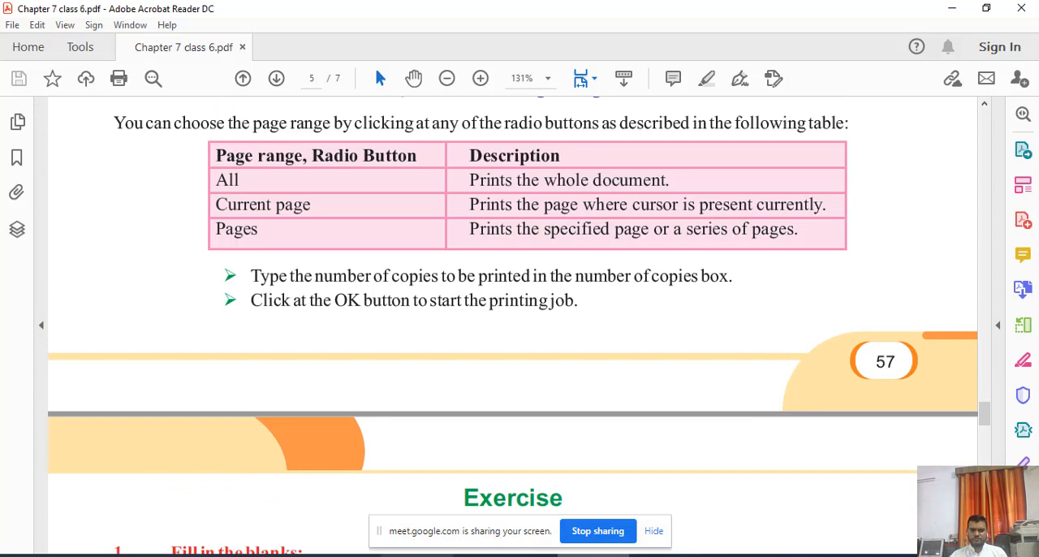